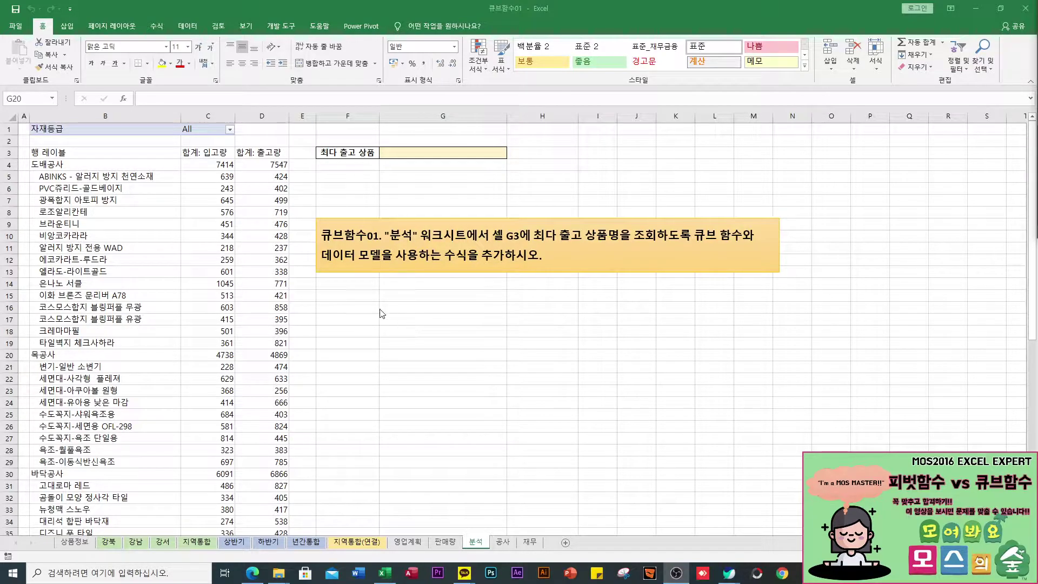
- Switch to the web browser and open the blog hindler.tistory.com
left_click(367, 296)
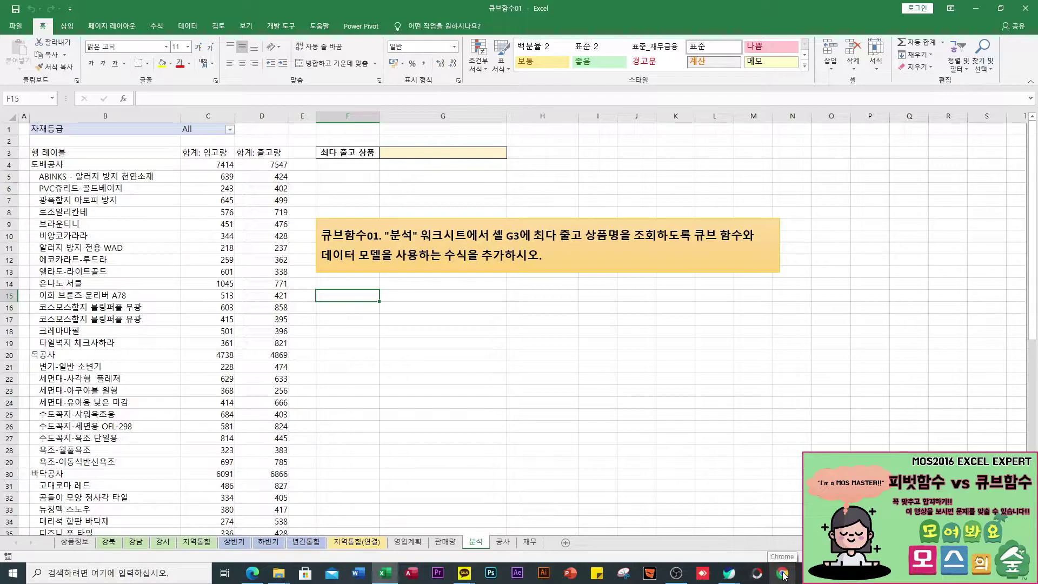
mouse_move(728, 574)
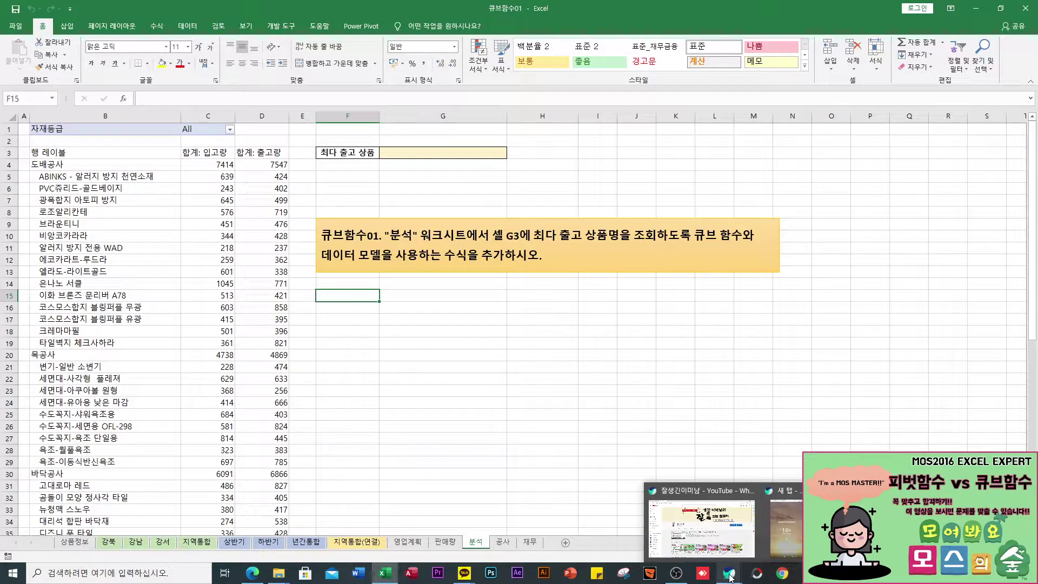
left_click(715, 540)
left_click(290, 29)
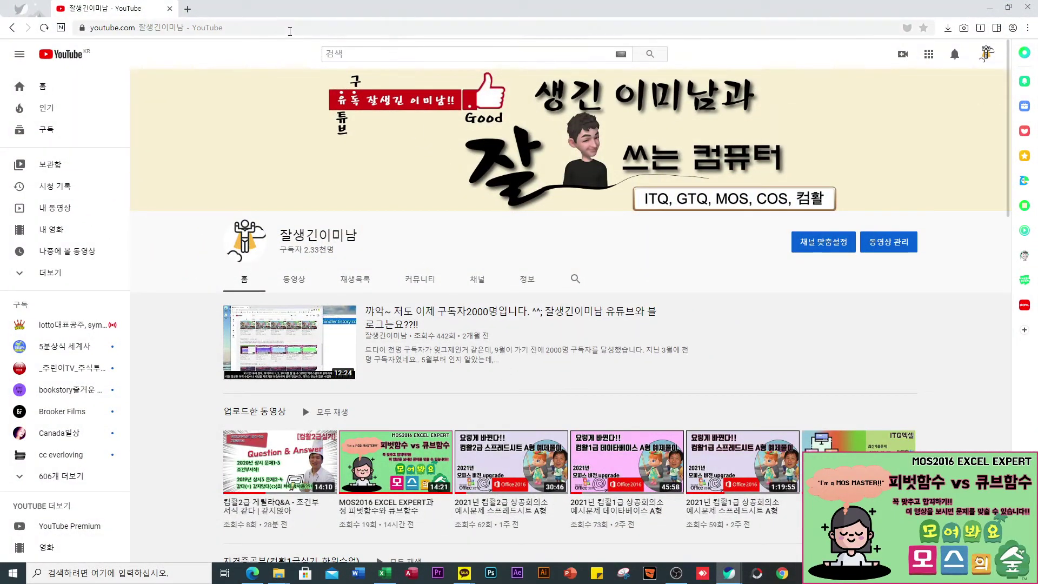
type("hindl")
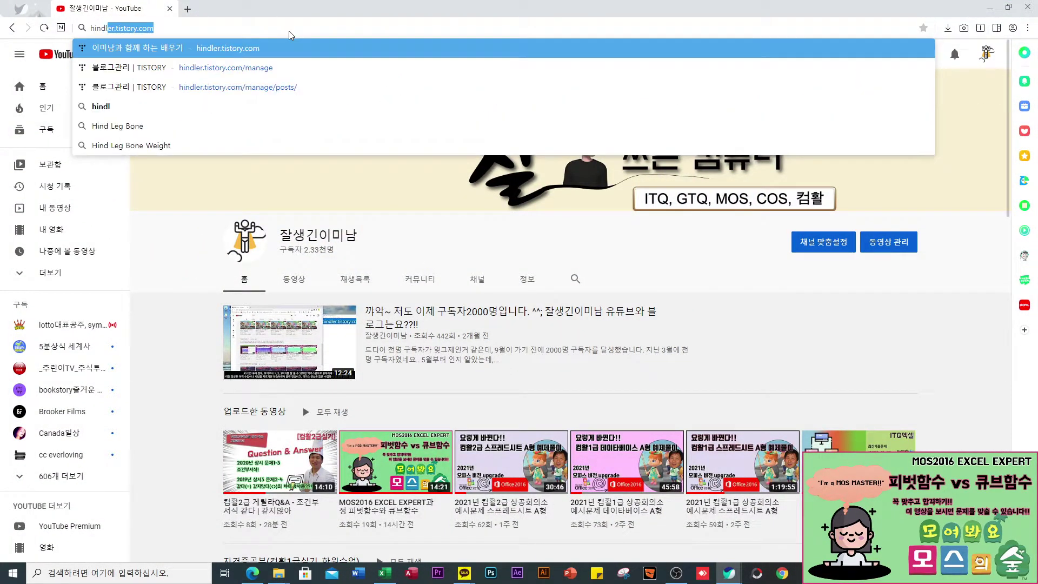
key("Return")
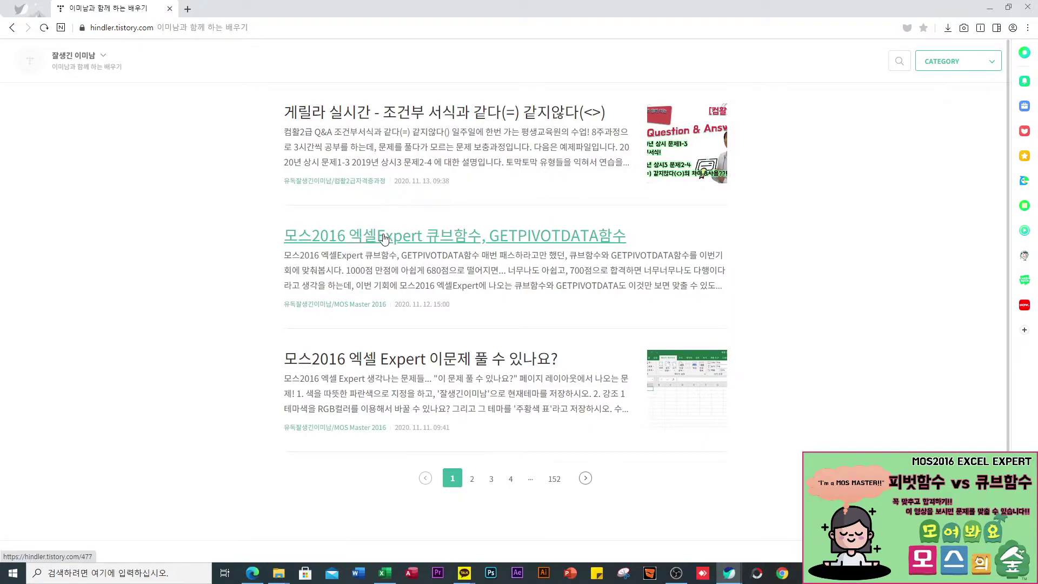
- Open the post "모스2016 엑셀Expert 큐브함수, GETPIVOTDATA함수", look over its 큐브함수 example files and return to Excel
left_click(453, 237)
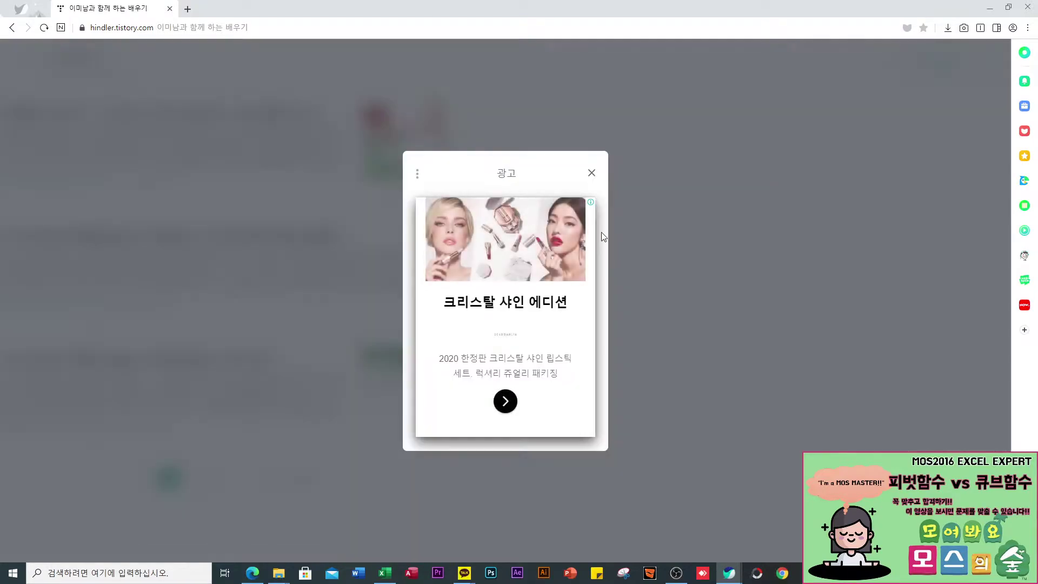
left_click(591, 174)
scroll(529, 399, "down", 10)
scroll(528, 400, "down", 6)
scroll(528, 394, "up", 5)
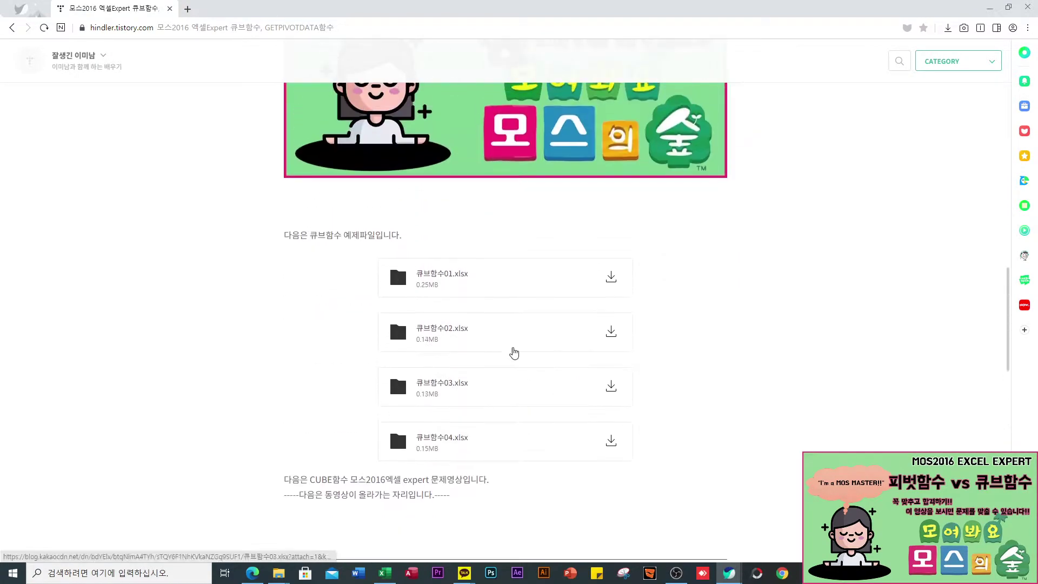
scroll(778, 394, "up", 5)
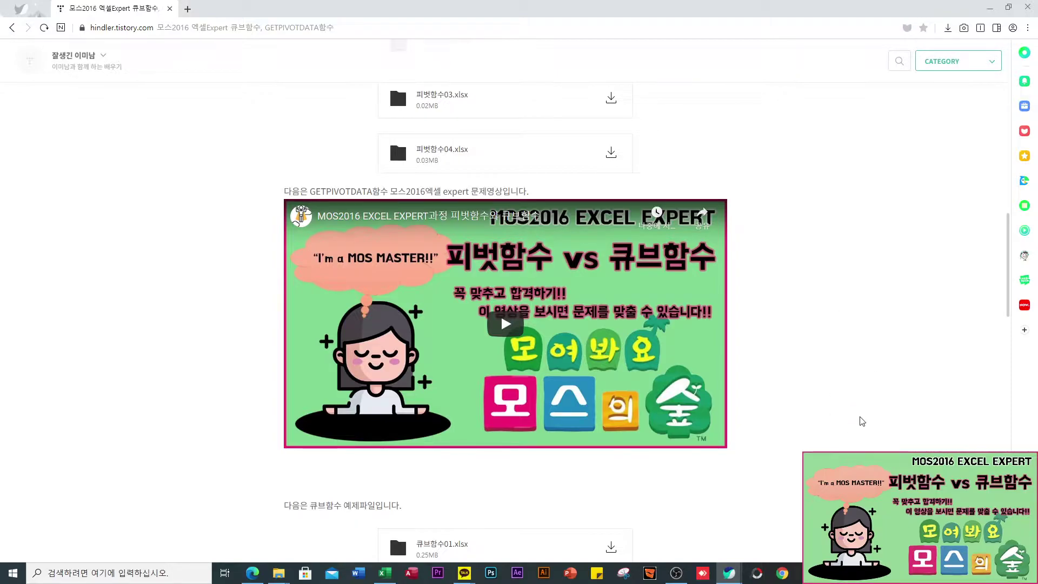
scroll(783, 365, "down", 2)
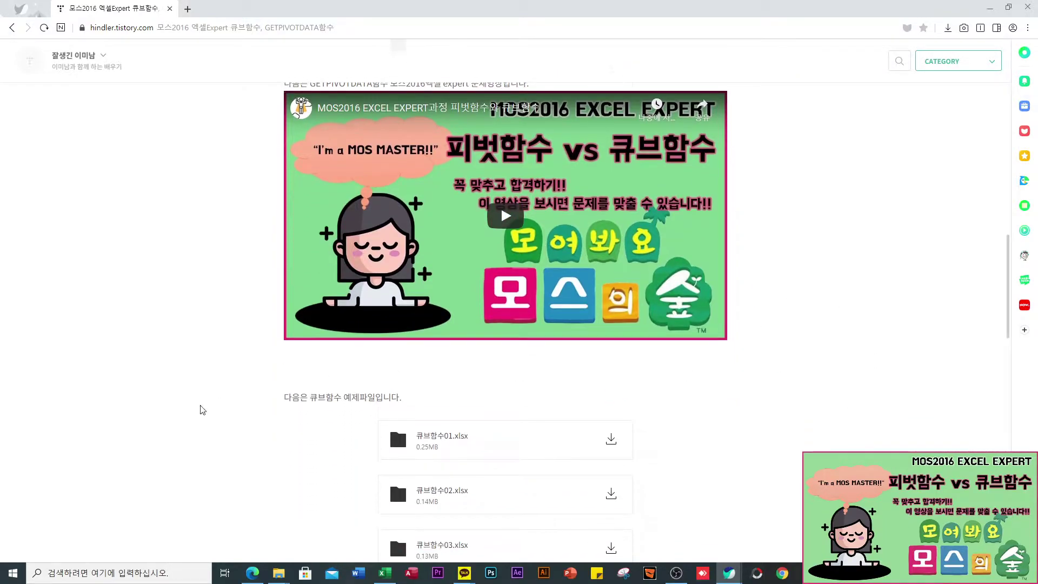
scroll(638, 392, "down", 3)
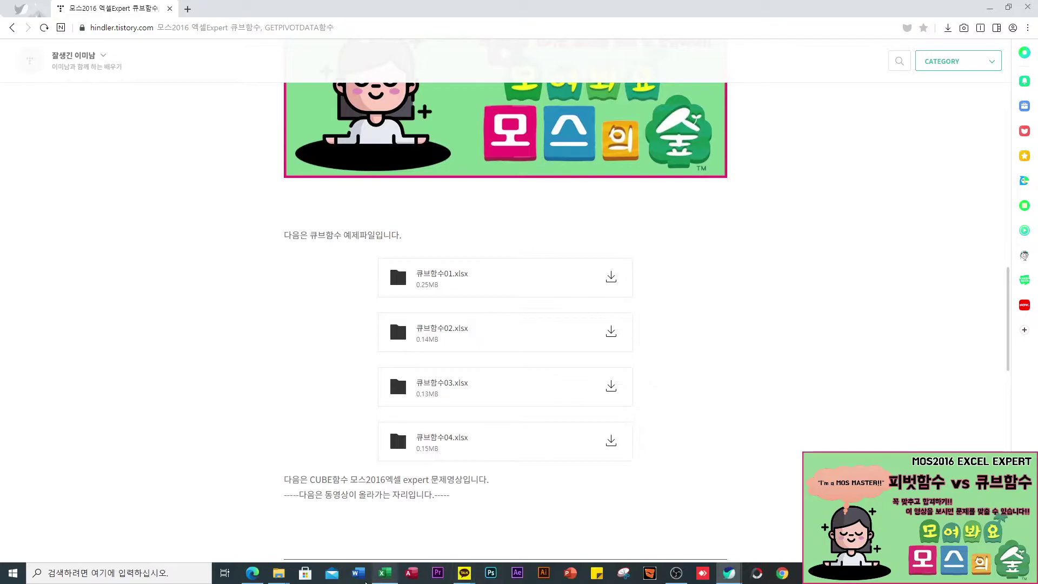
left_click(385, 572)
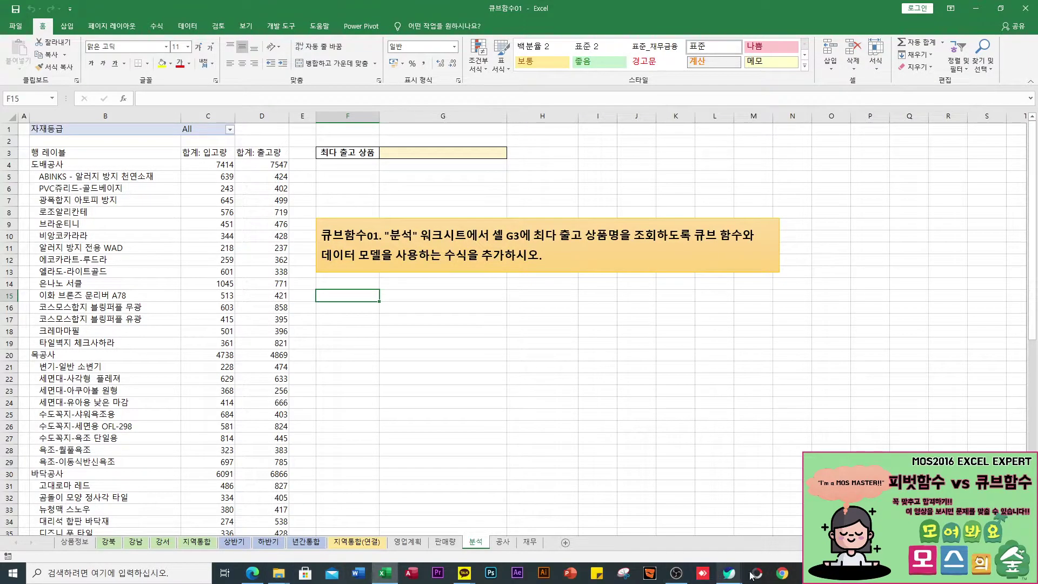
- Return to the blog post in the browser and open its linked article "GETPIVOTDATA함수와 CUBE함수를 배워봅시다."
mouse_move(730, 577)
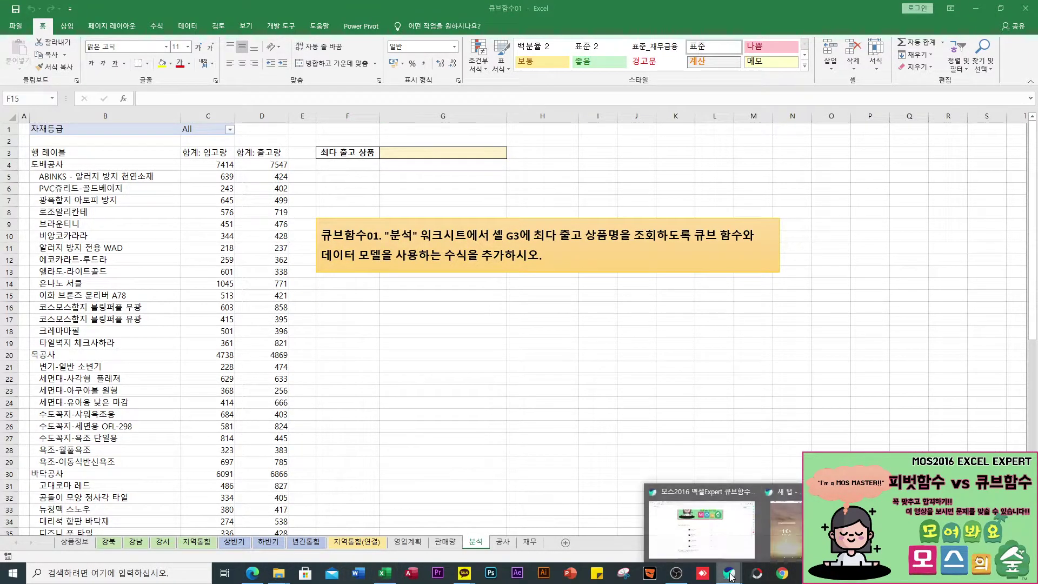
left_click(729, 536)
scroll(568, 438, "down", 4)
scroll(583, 446, "up", 15)
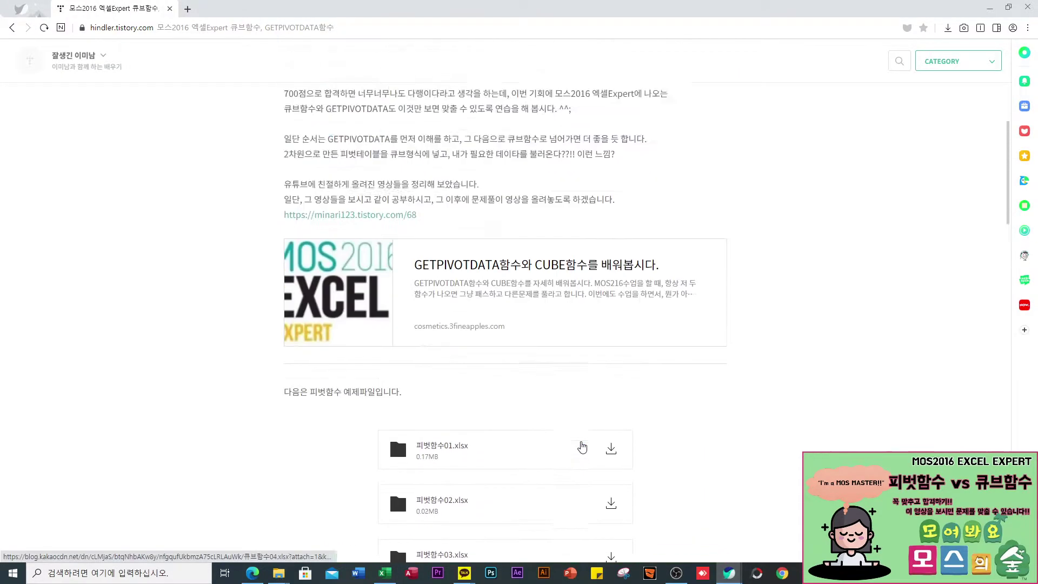
scroll(582, 446, "down", 1)
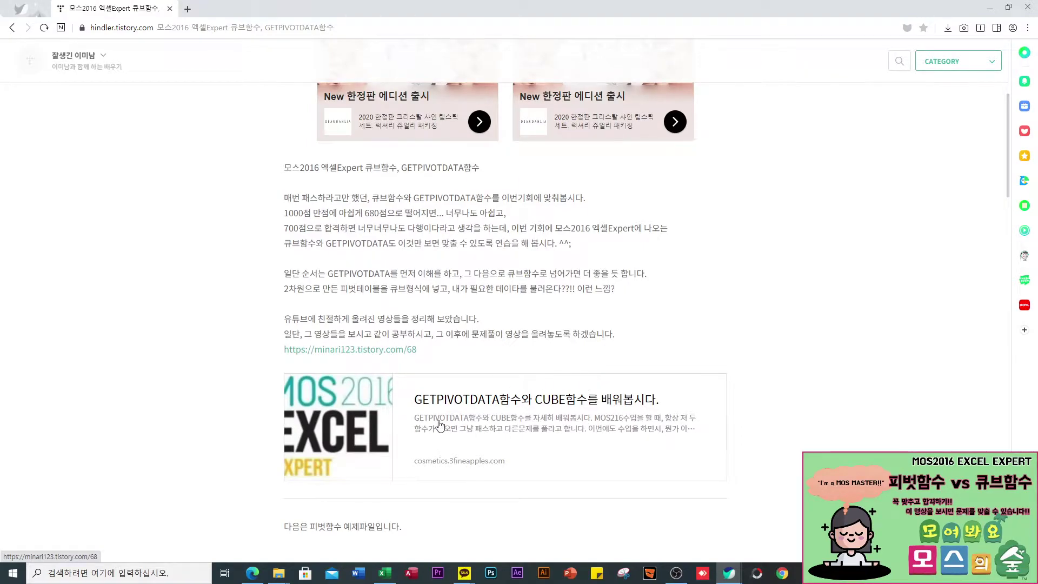
left_click(476, 403)
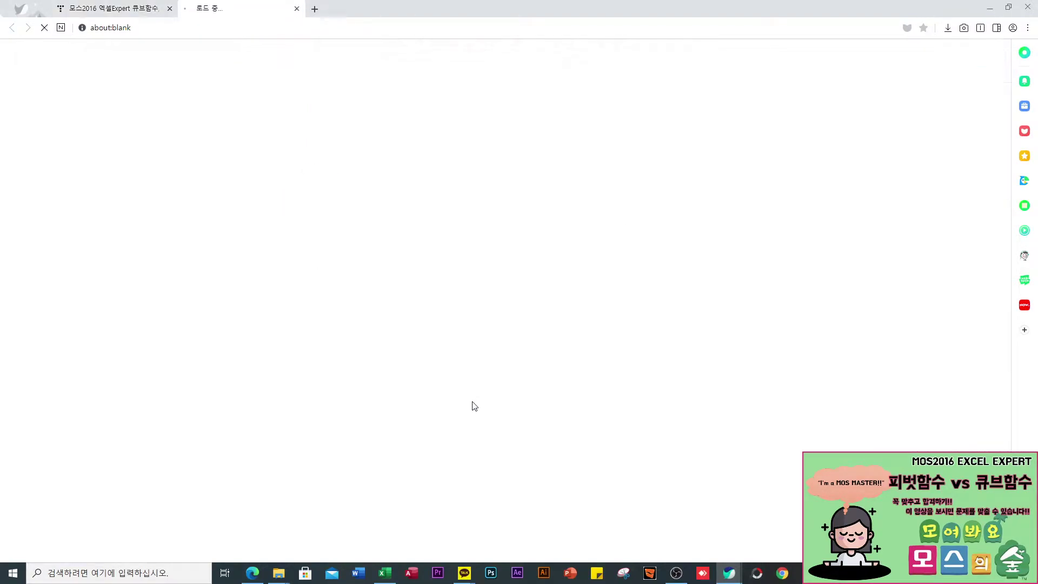
- Read through the article's GETPIVOTDATA and cube function sections as far as the CUBEMEMBER video
scroll(400, 270, "down", 2)
scroll(402, 270, "down", 5)
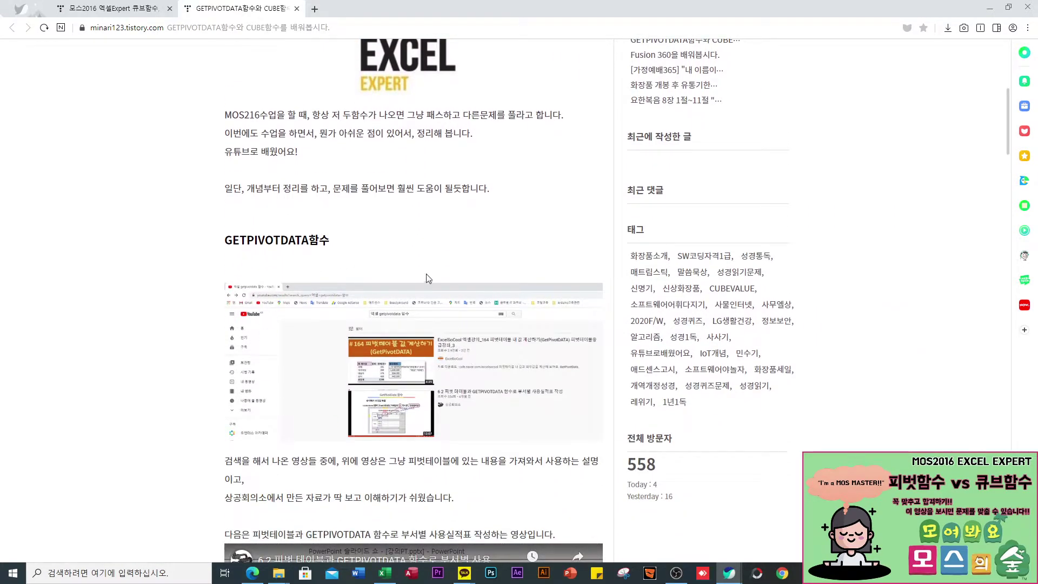
scroll(473, 478, "down", 7)
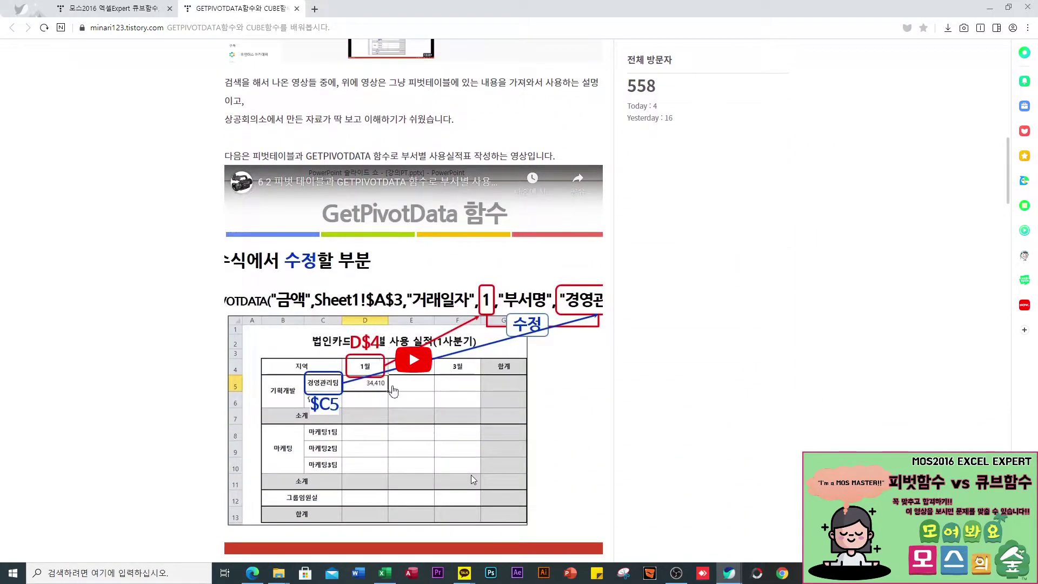
scroll(401, 369, "down", 5)
scroll(401, 371, "down", 7)
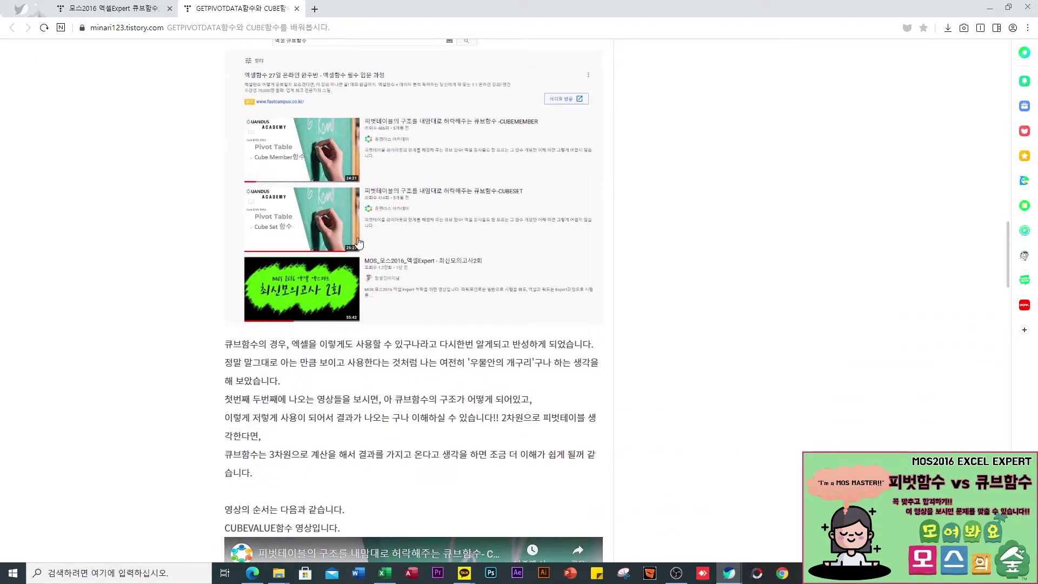
scroll(357, 372, "down", 4)
scroll(357, 372, "down", 9)
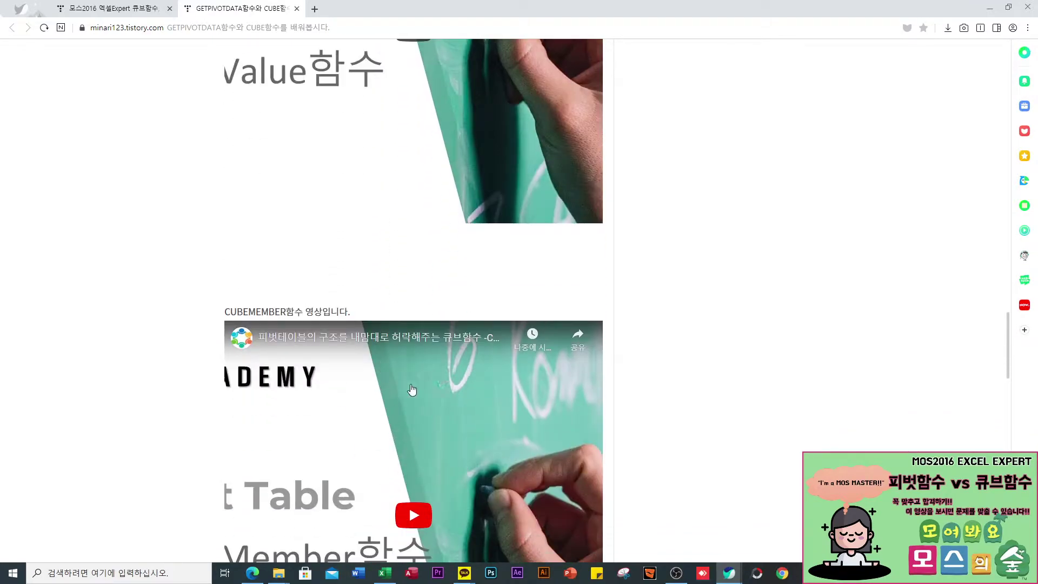
scroll(411, 444, "down", 3)
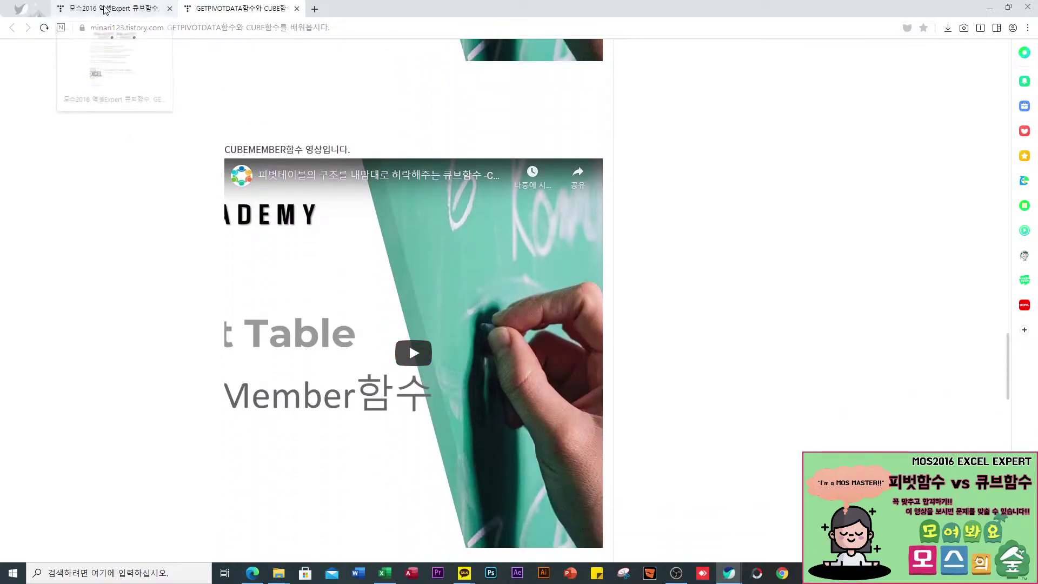
- Go back to the original post, review its 피벗함수 and 큐브함수 example files, and switch to Excel
left_click(111, 12)
scroll(509, 309, "down", 3)
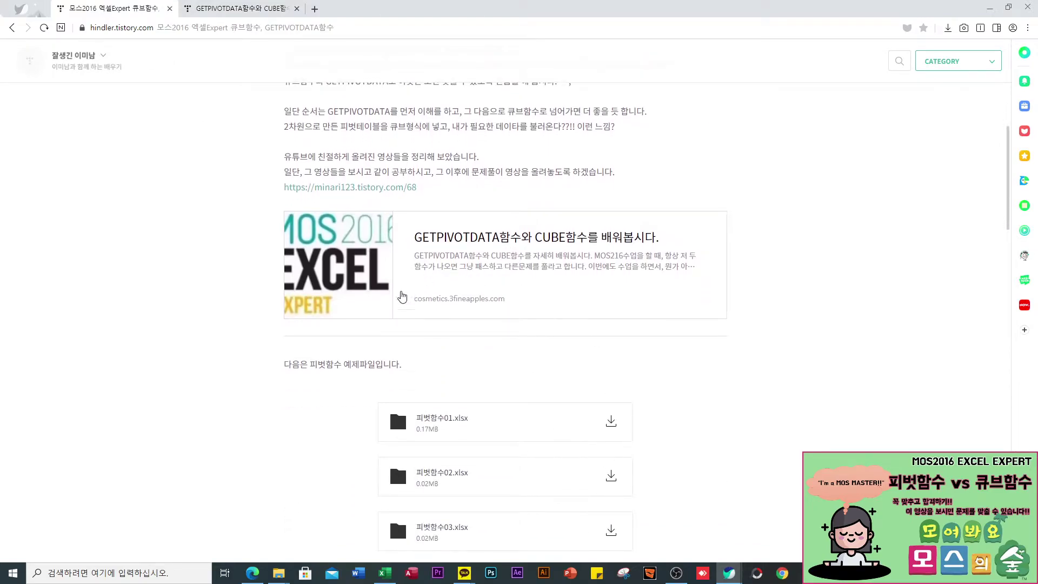
scroll(519, 385, "down", 9)
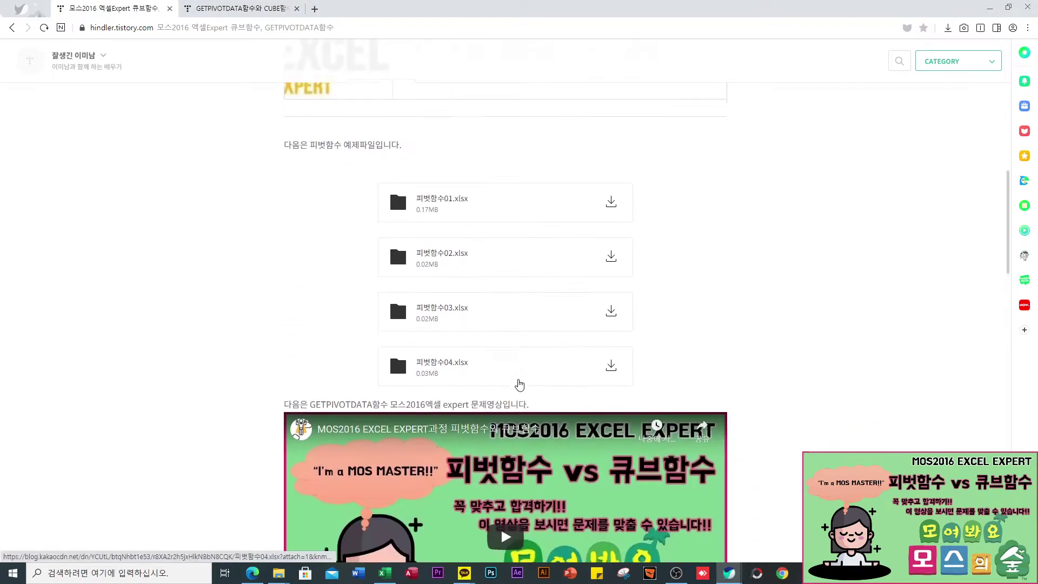
scroll(519, 385, "down", 2)
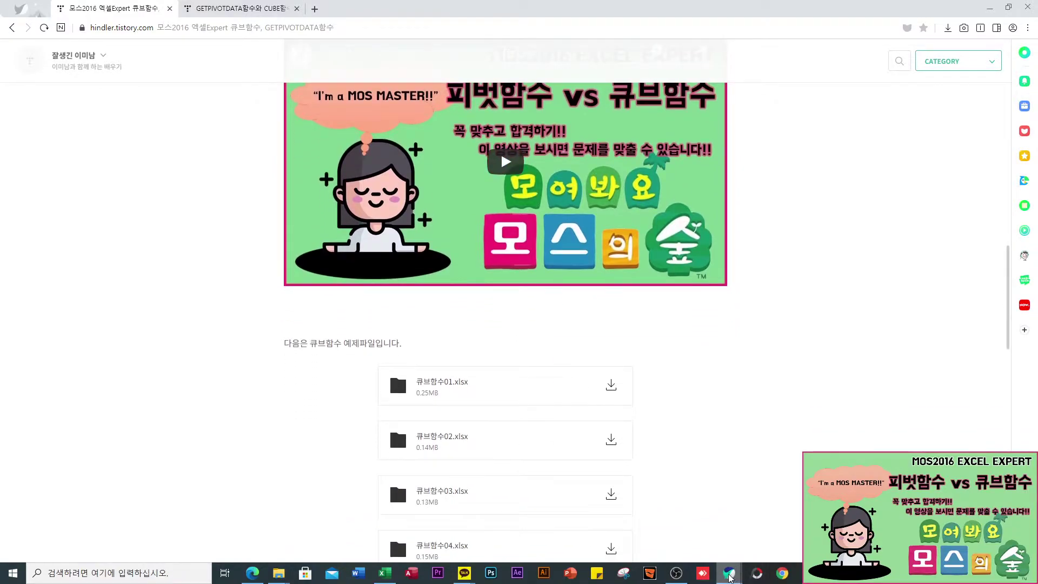
mouse_move(730, 578)
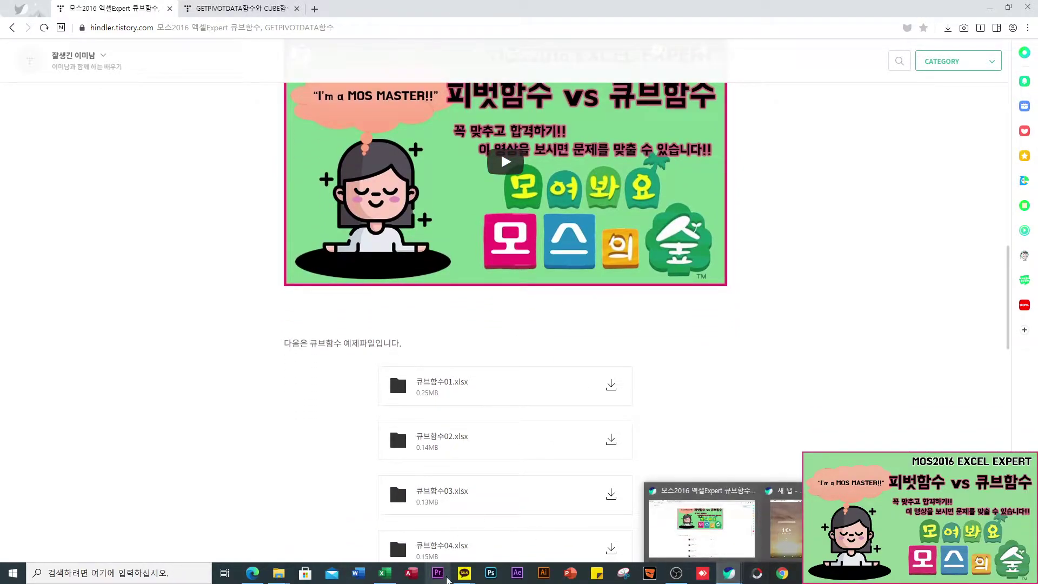
left_click(384, 573)
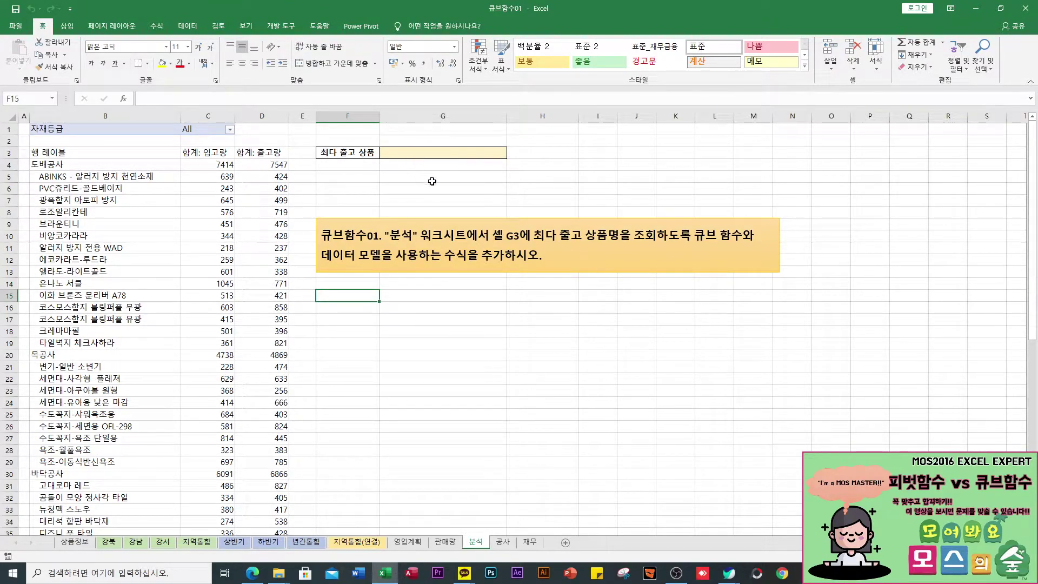
- Examine the answer cell G3 and the cube formulas behind the 도배공사 items and values in B5:D19 of the 분석 sheet
left_click(427, 148)
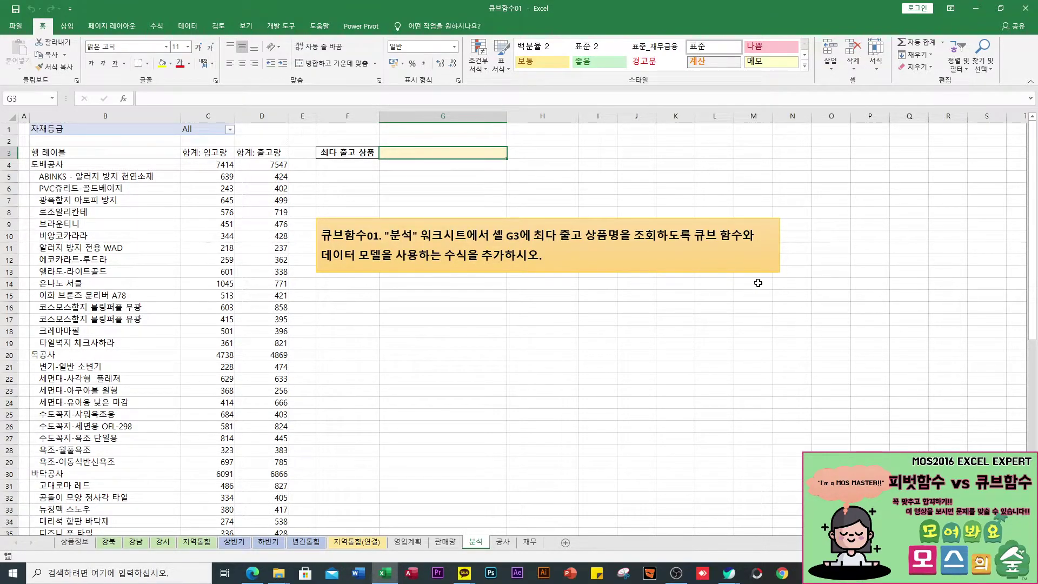
left_click(216, 273)
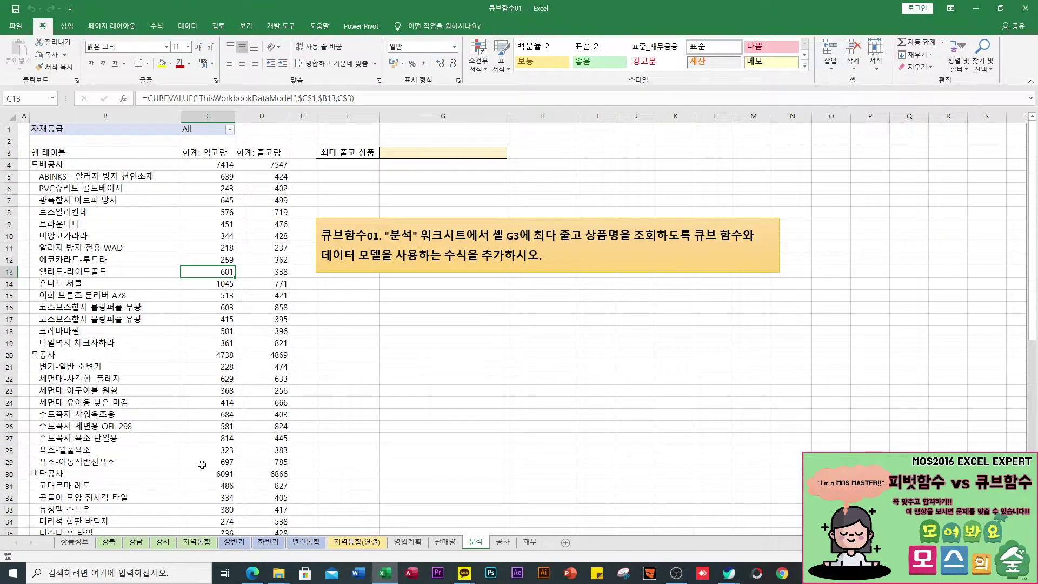
left_click(356, 26)
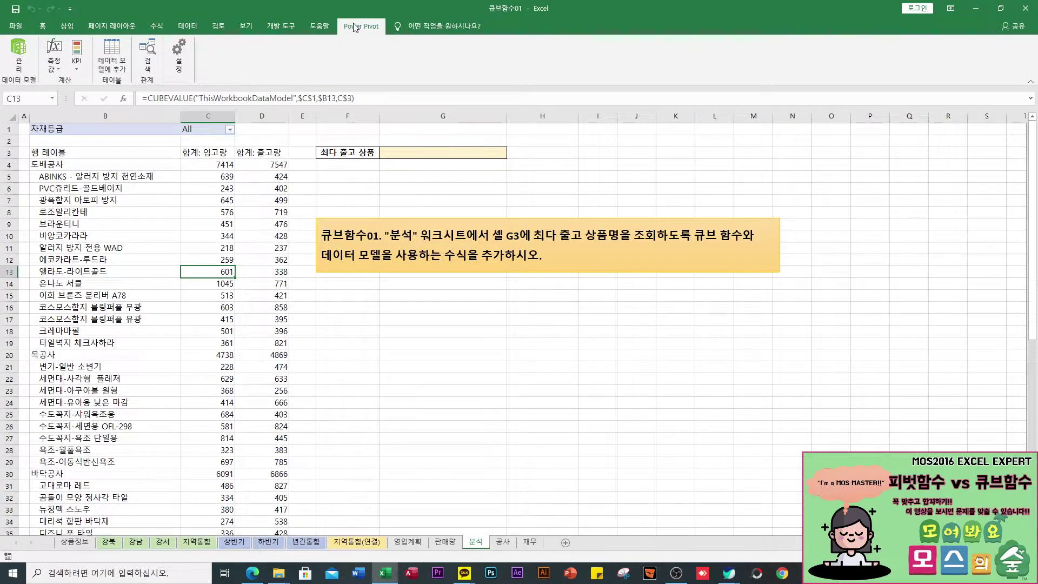
left_click(111, 224)
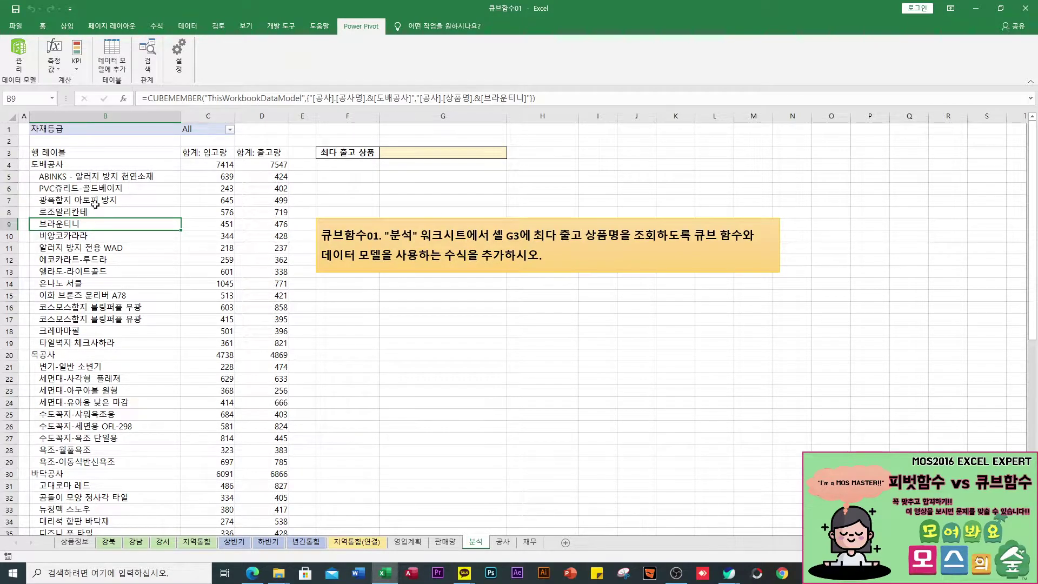
left_click_drag(104, 177, 91, 342)
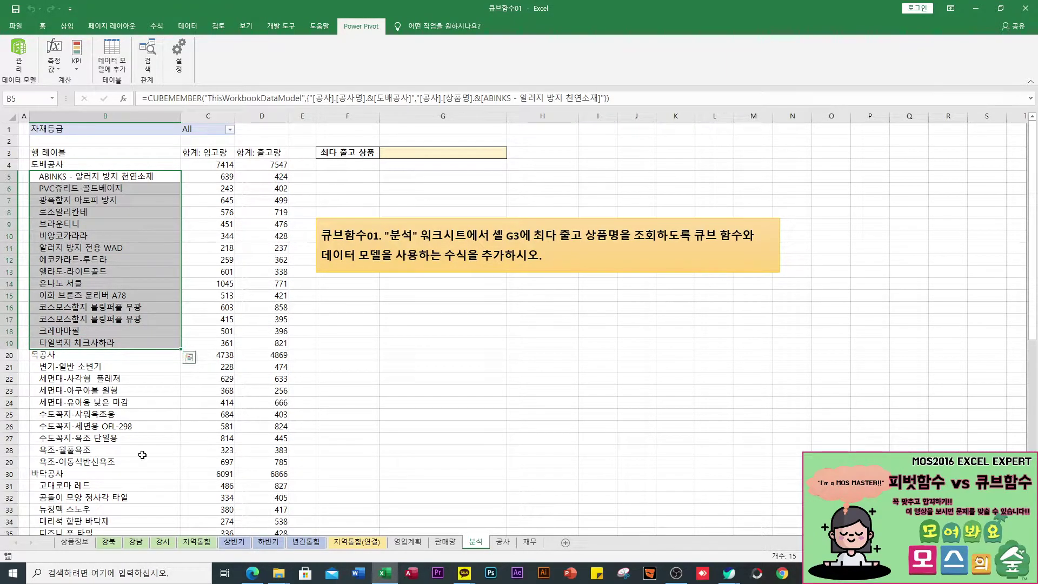
left_click_drag(221, 177, 274, 346)
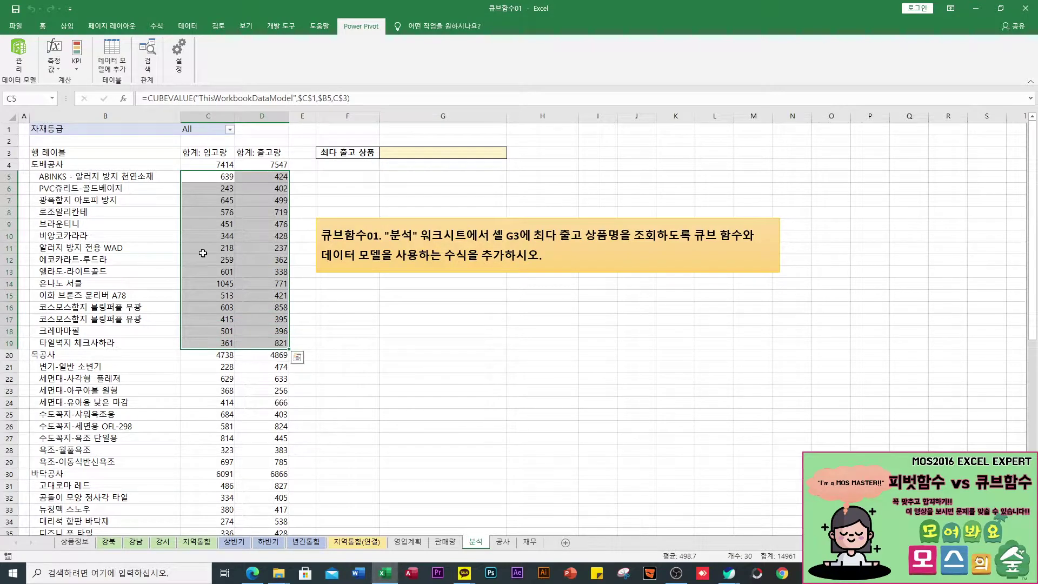
- Inspect the formulas of the 합계: 입고량 and 합계: 출고량 headers and of the 도배공사 total in C4
left_click(213, 152)
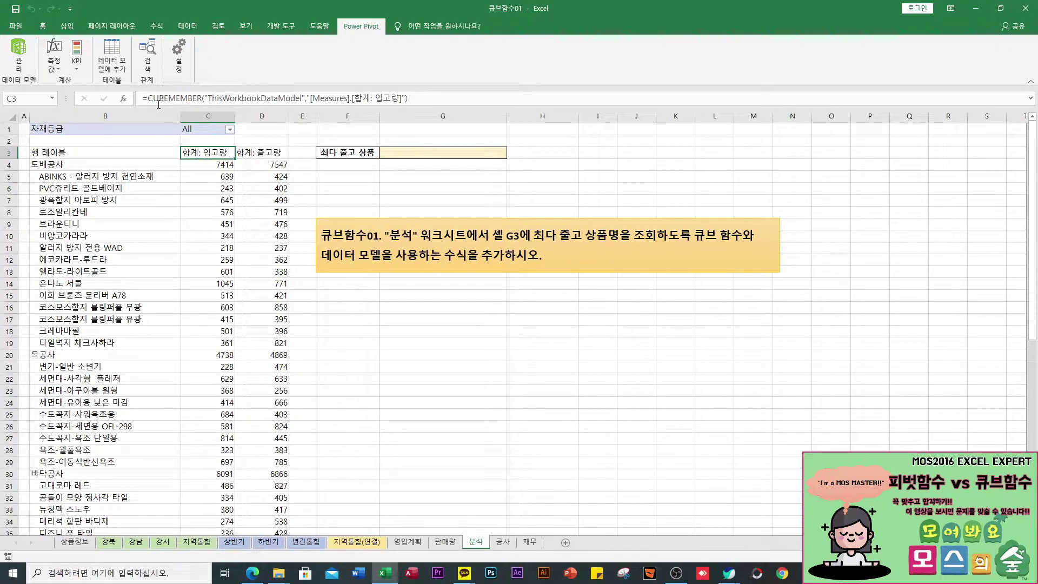
left_click(258, 153)
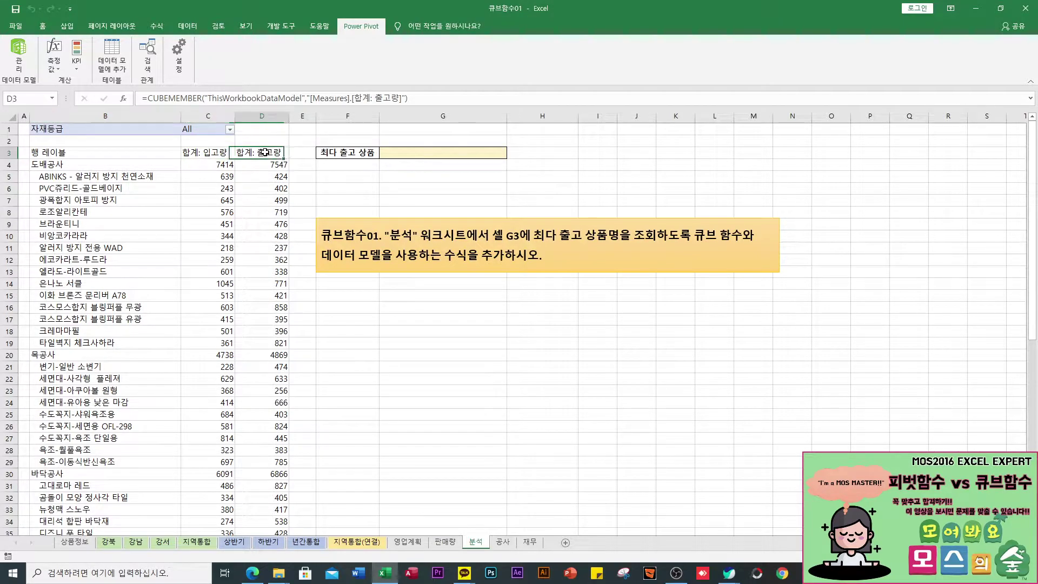
left_click(207, 153)
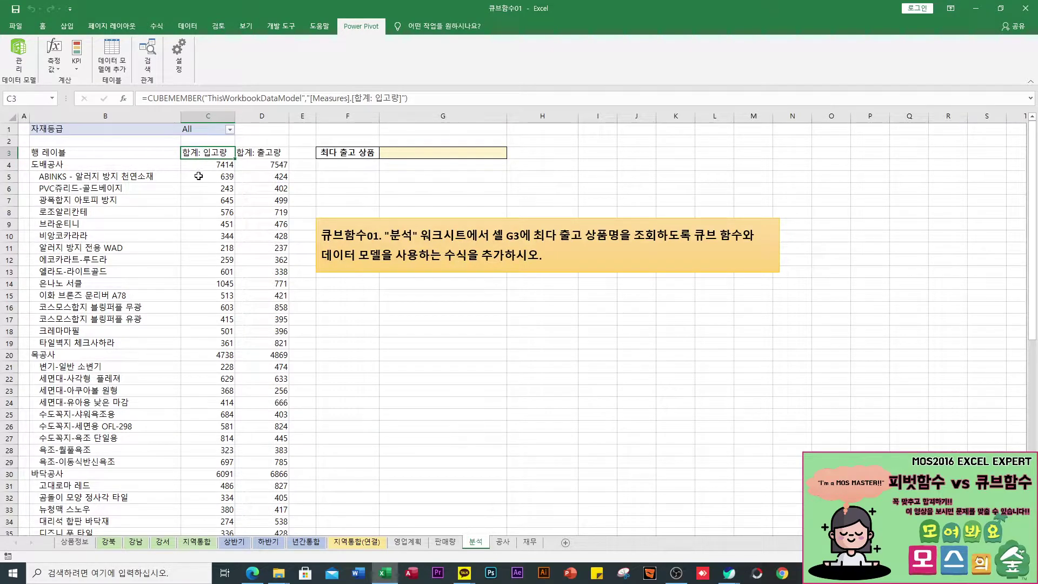
left_click(210, 165)
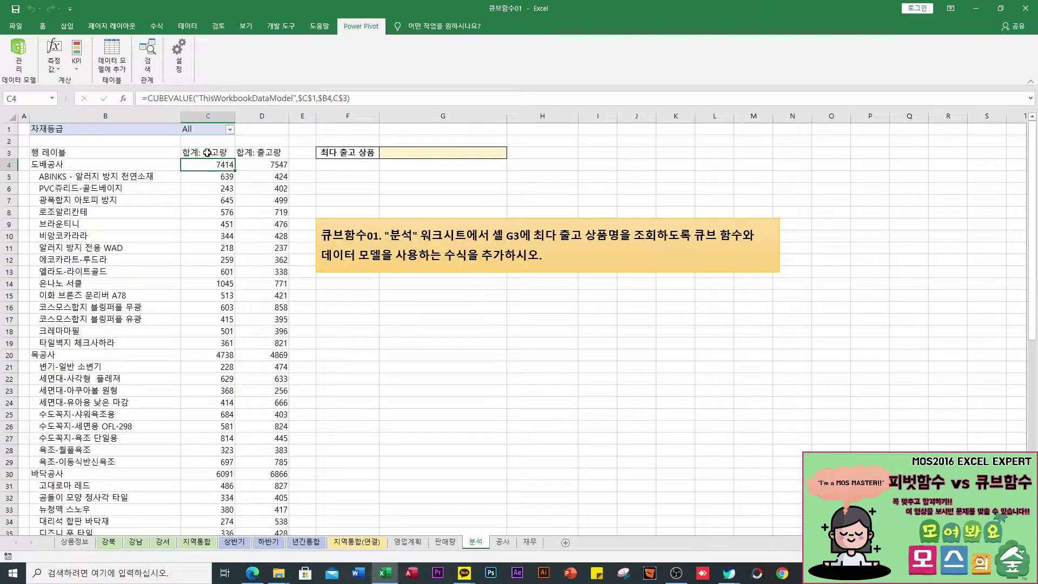
- Inspect the CUBEMEMBER formulas of the product names in B5:B7 and of the headers in C3 and D3
left_click(128, 177)
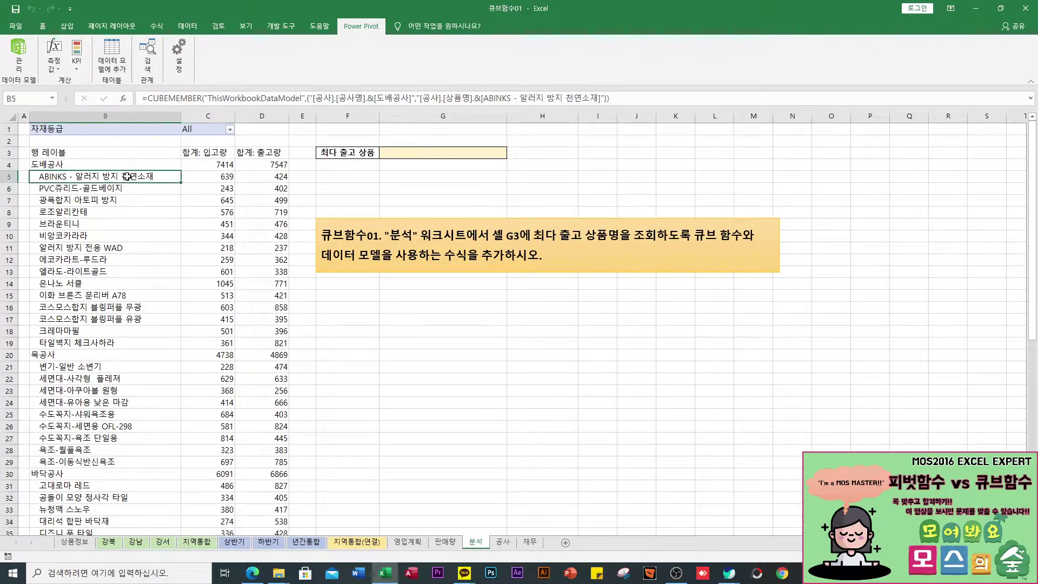
left_click(98, 191)
left_click(97, 201)
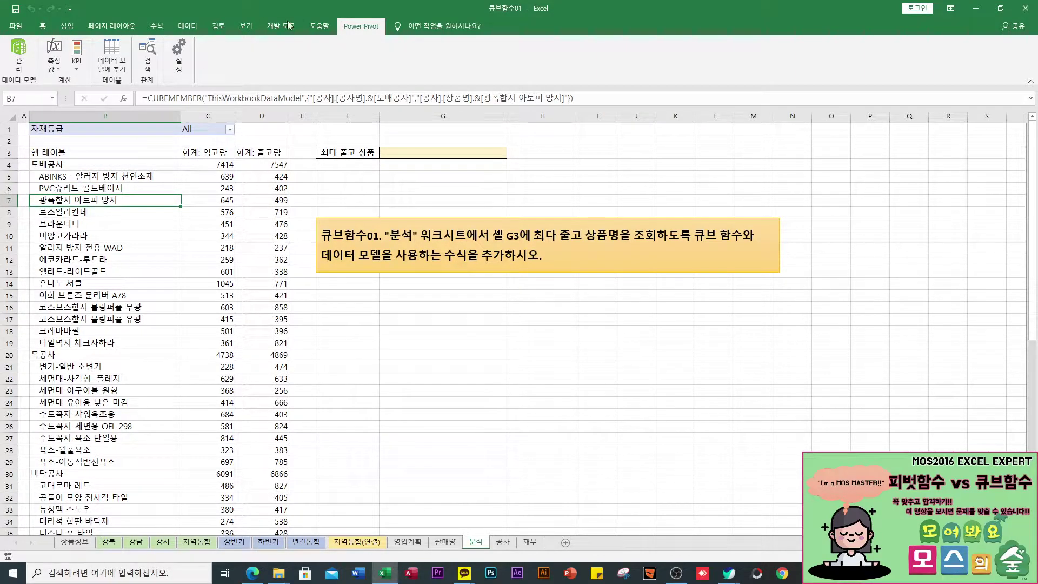
left_click(201, 156)
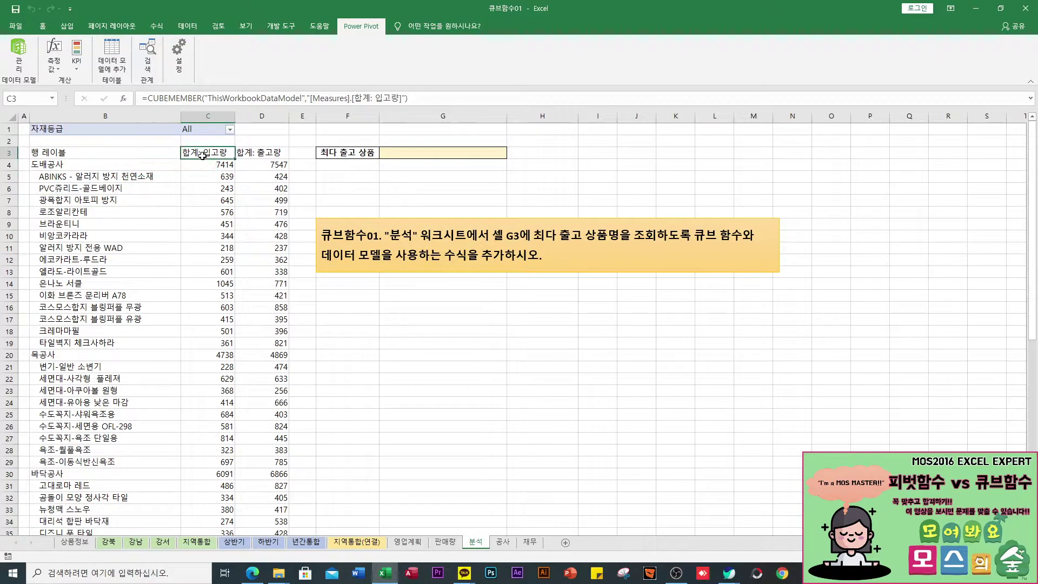
left_click(250, 154)
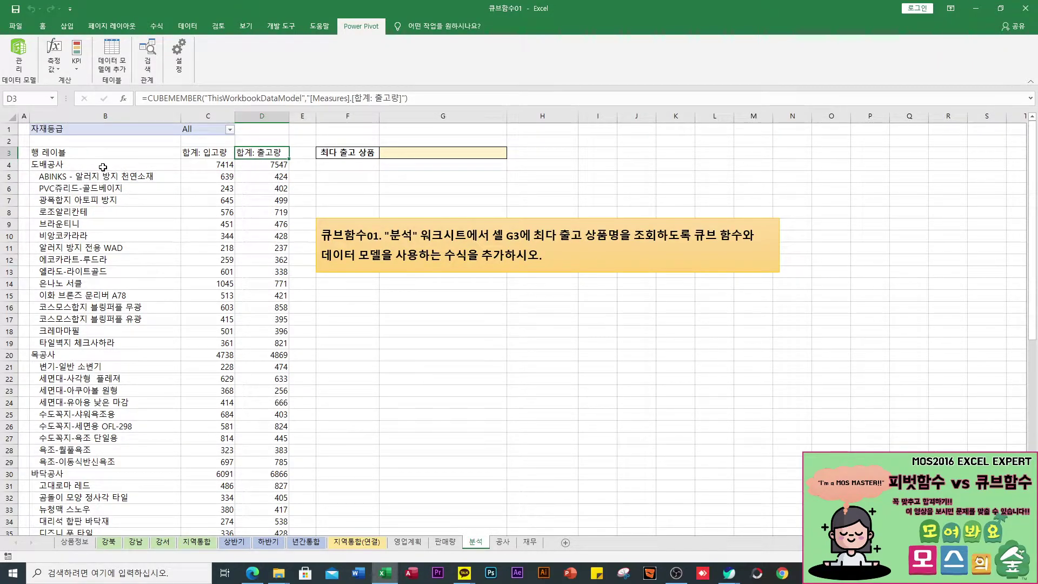
- Select answer cell G3 and compare the source data on the 공사 sheet with the summary on the 분석 sheet
left_click(397, 155)
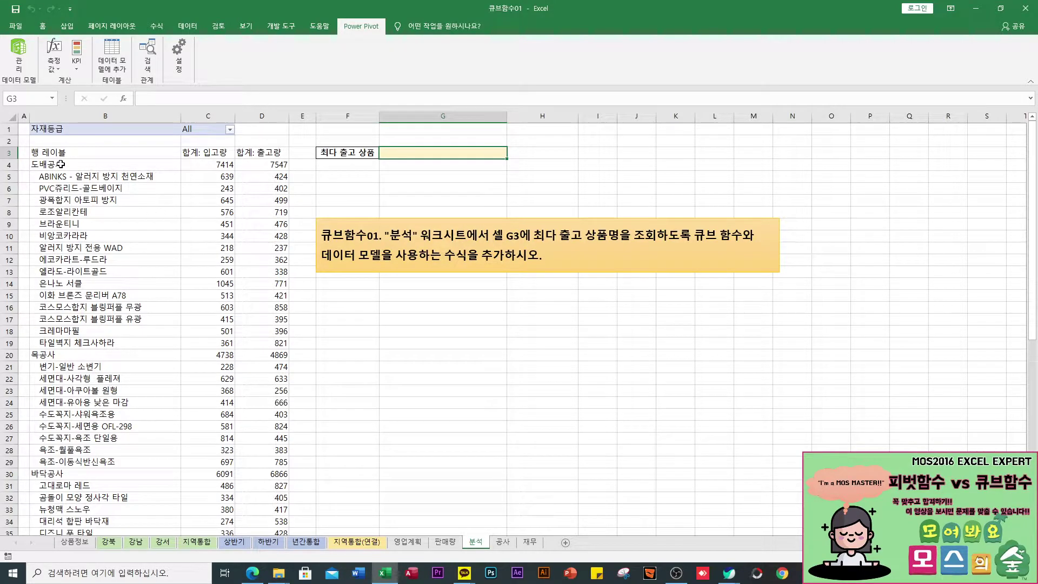
left_click(503, 542)
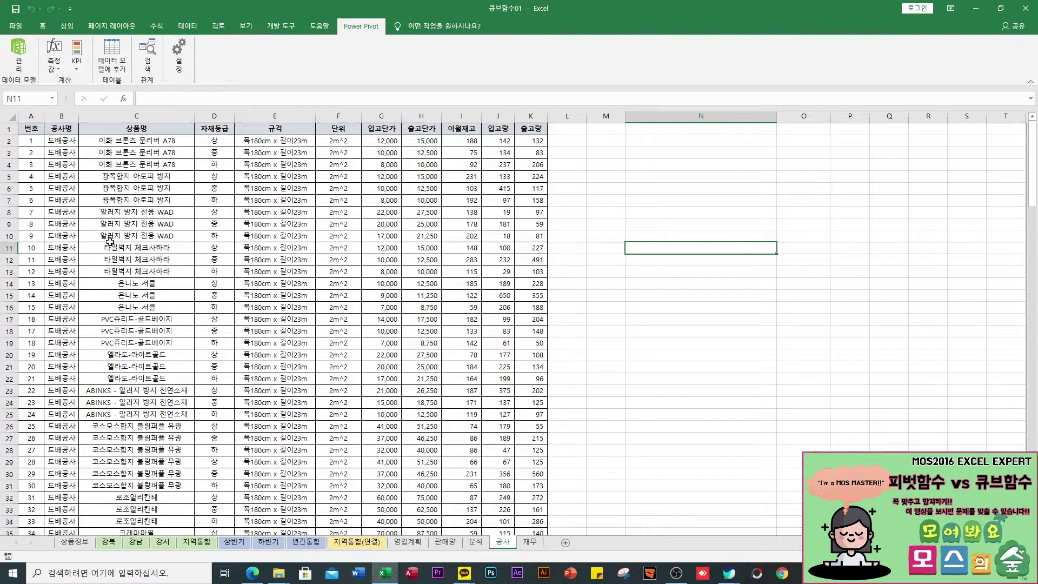
left_click(475, 542)
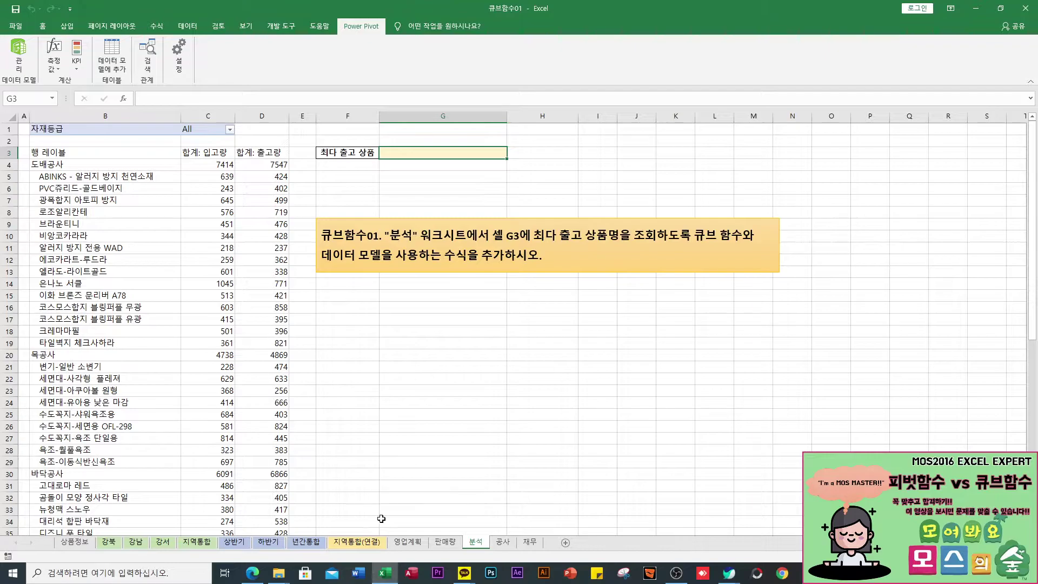
left_click(506, 544)
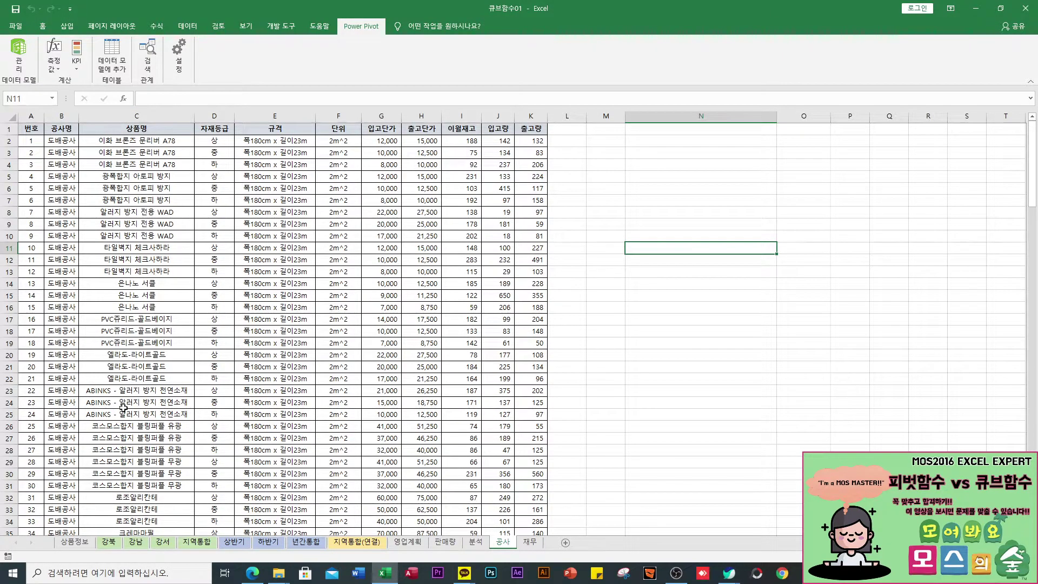
left_click(476, 543)
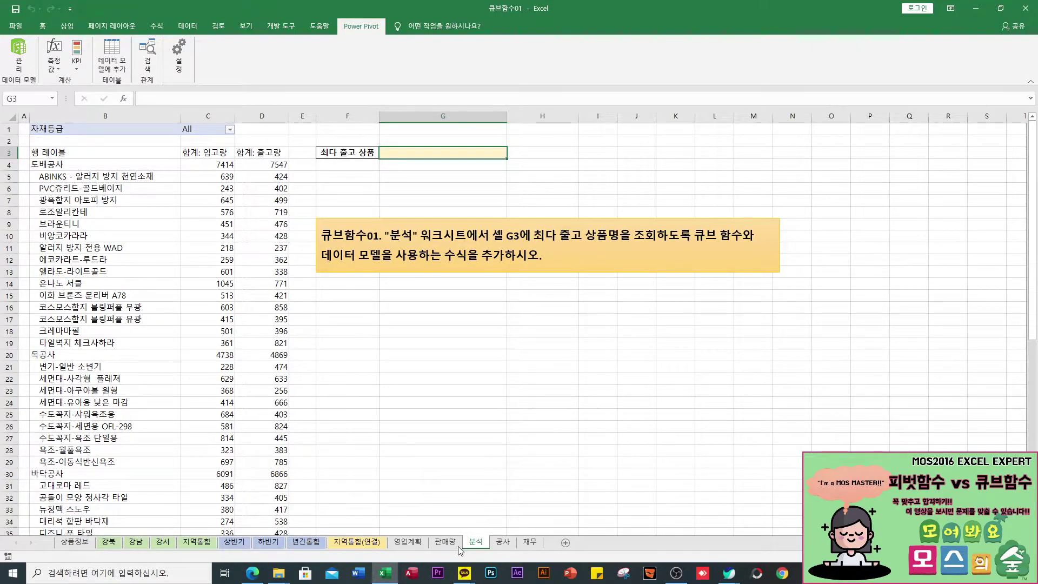
left_click(503, 542)
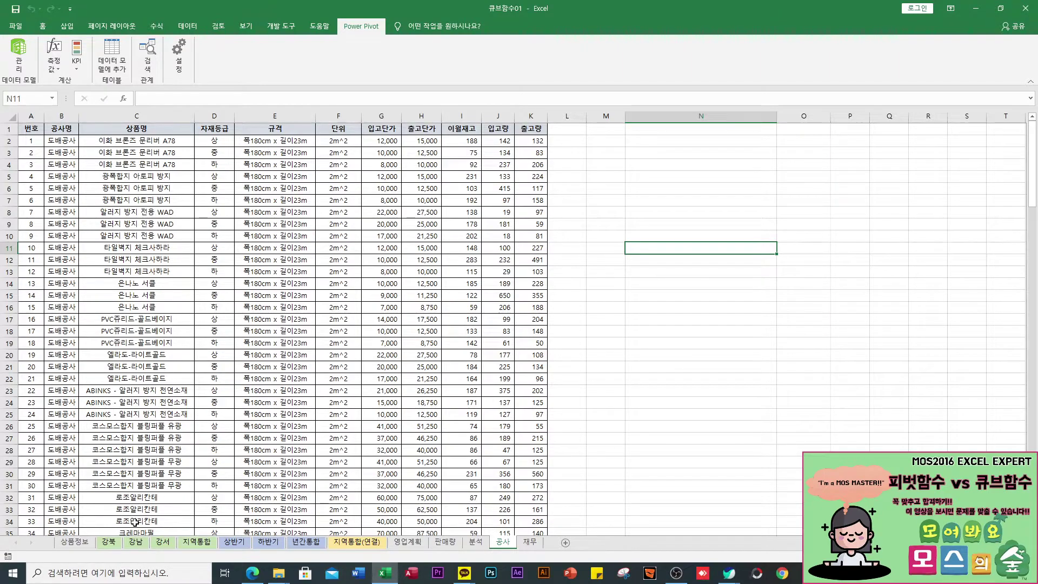
left_click(476, 542)
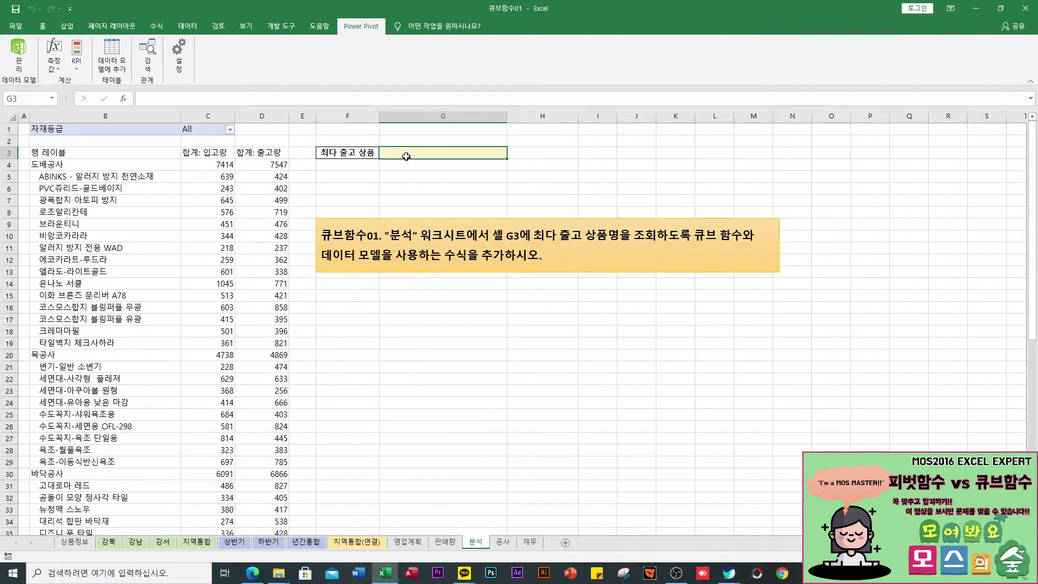
- Start a CUBERANKEDMEMBER formula in G3 with "ThisWorkbookDataModel" as its connection argument
type("=cu")
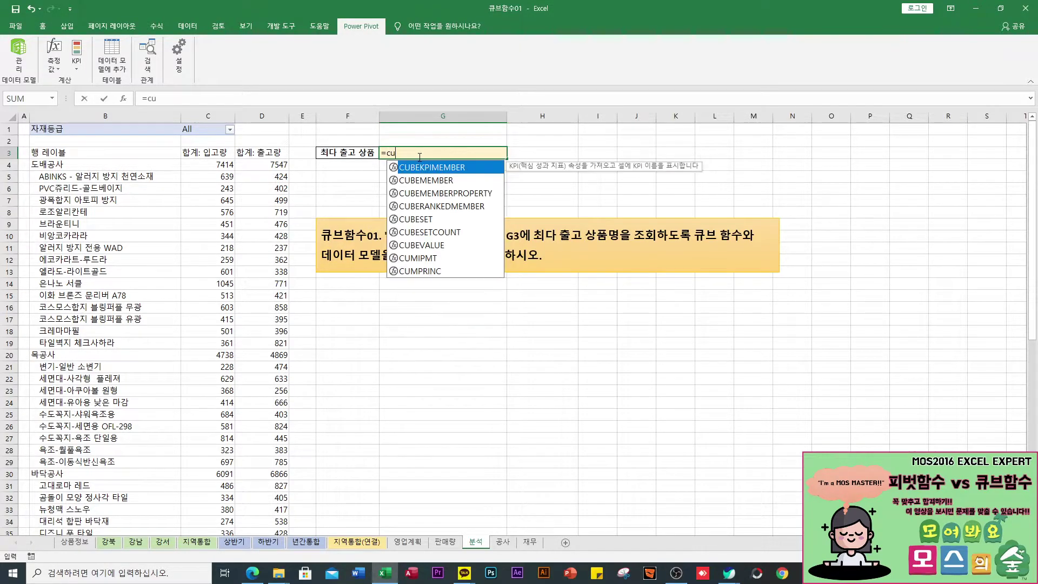
key("Down")
key("Down")
key("Down")
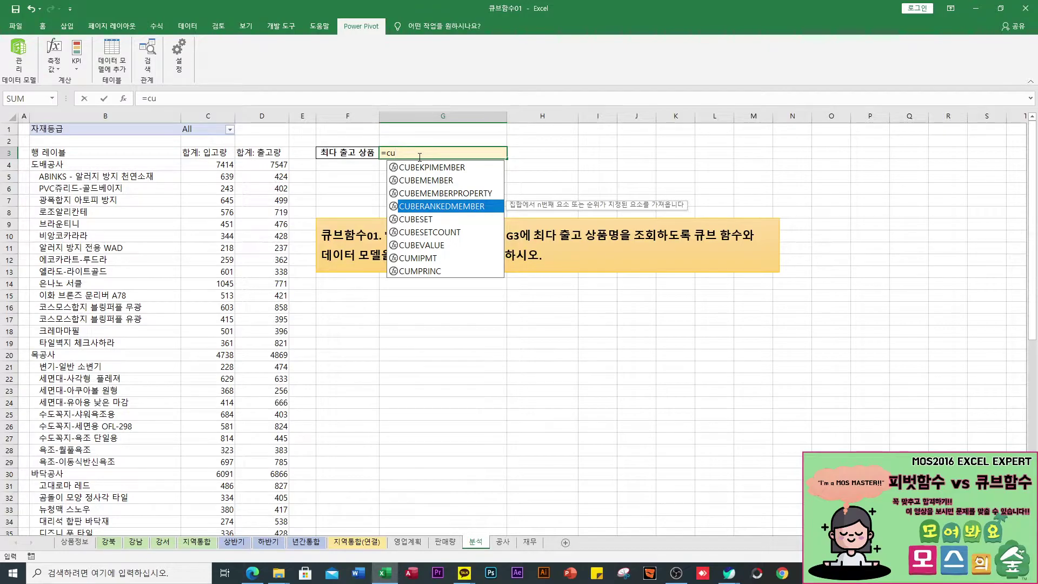
key("Tab")
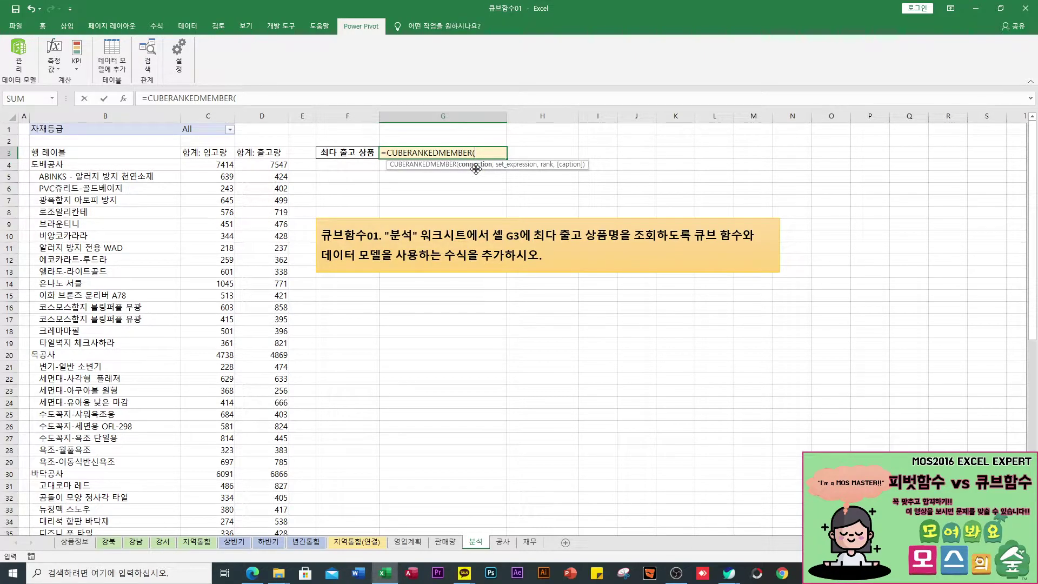
type("\"")
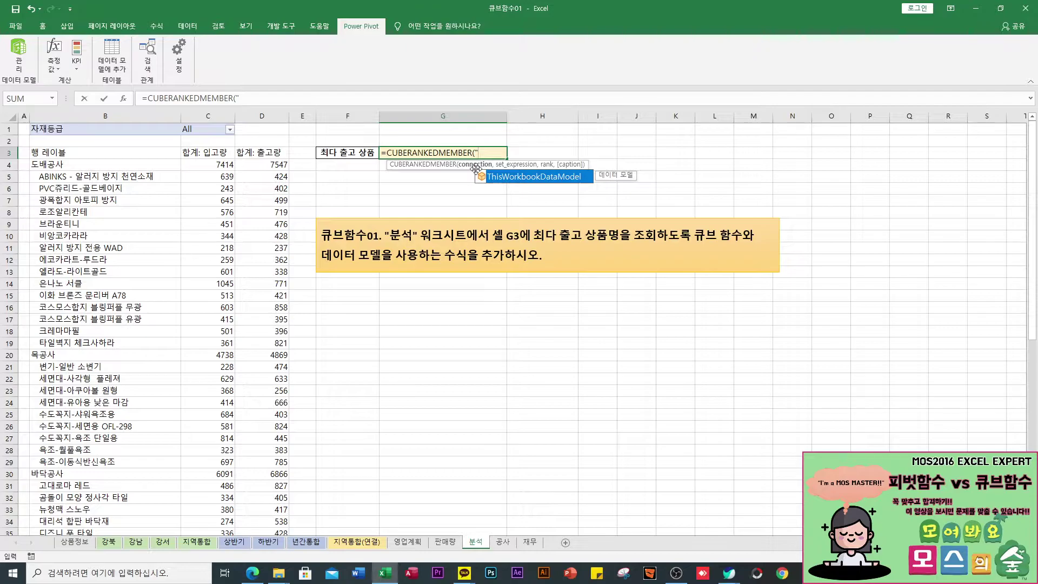
key("Tab")
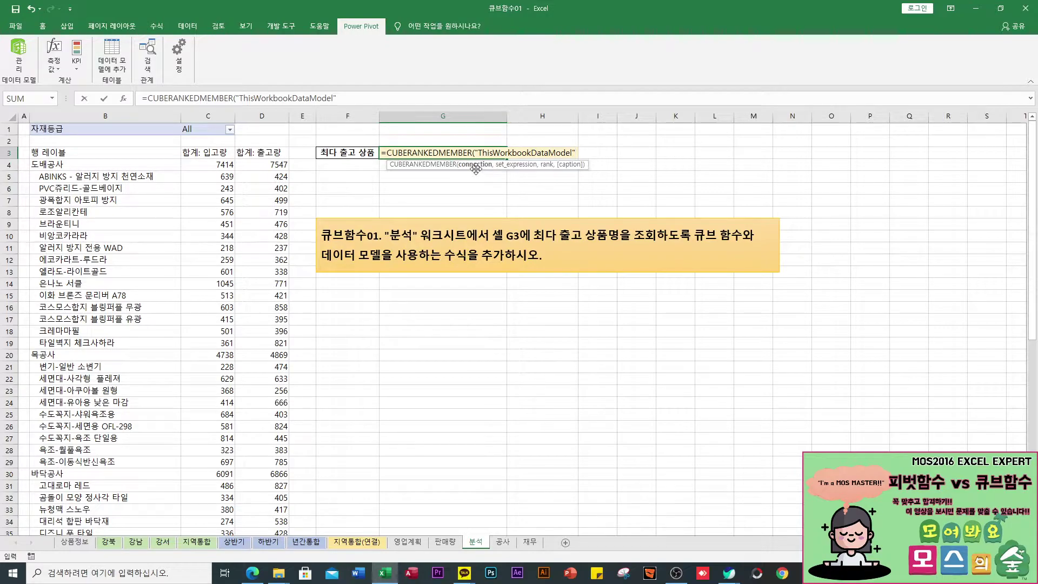
type(",")
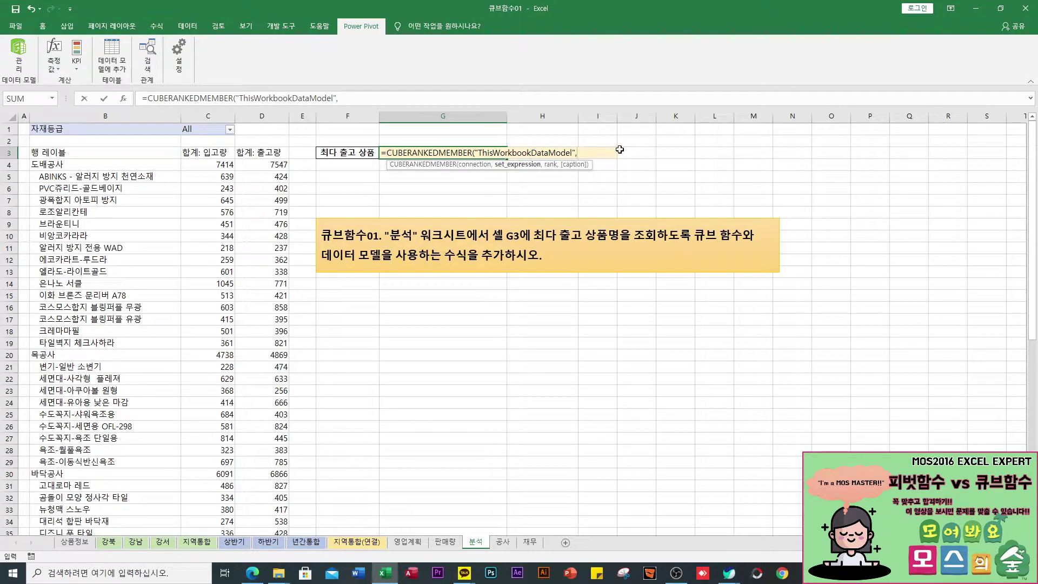
- Nest a CUBESET function as the set_expression argument, using "ThisWorkbookDataModel" as its connection, and open the quoted text of its set expression
type("cube")
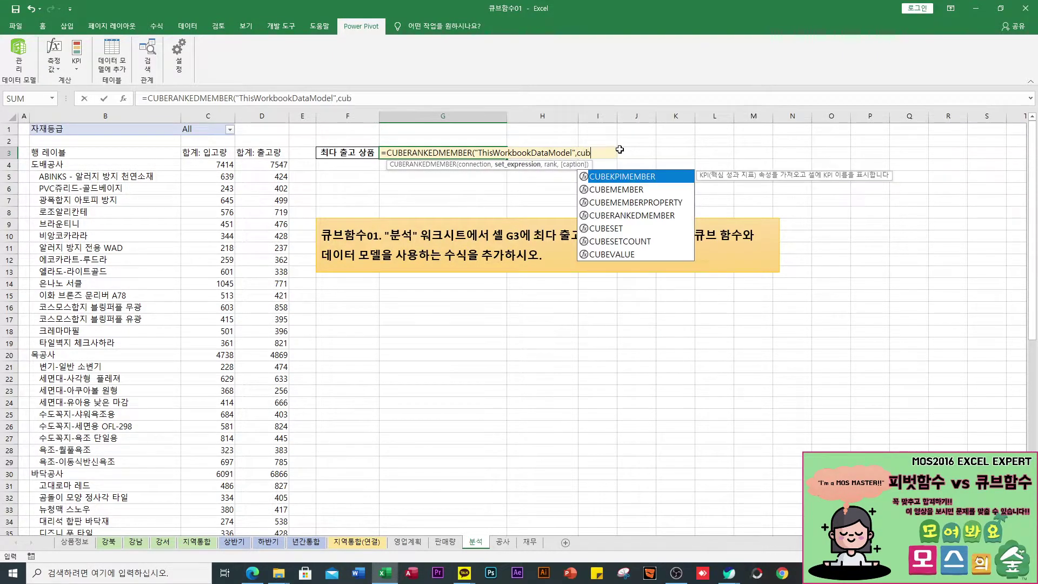
key("Down")
key("Down")
key("Down")
key("Down")
key("Tab")
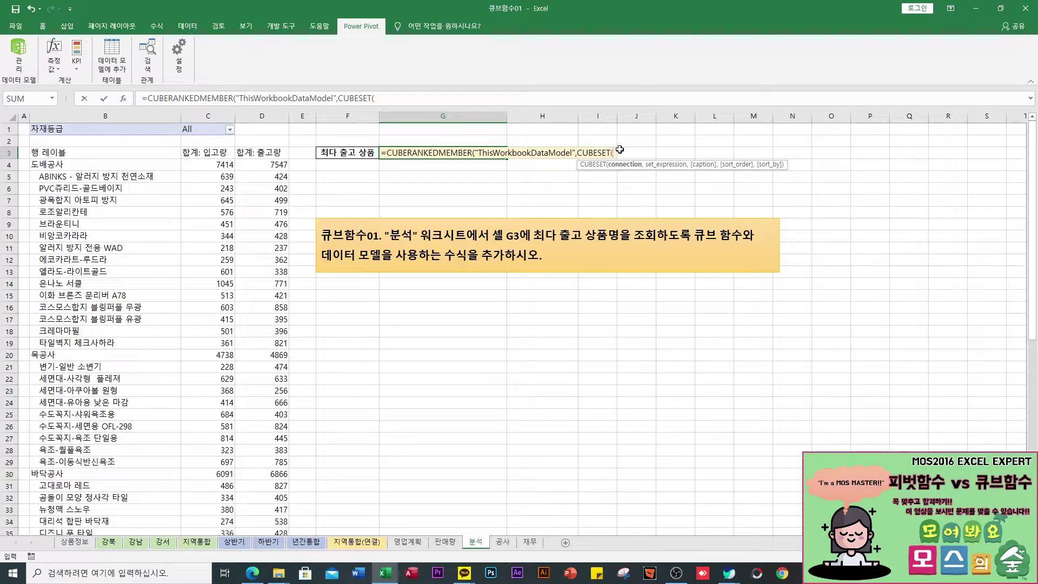
type("\"")
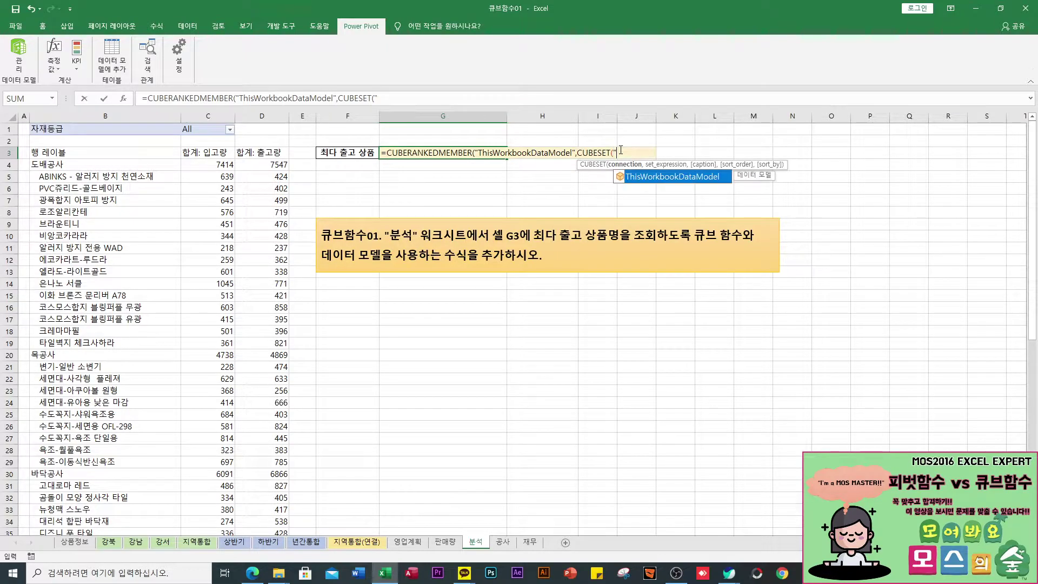
key("Tab")
type("\"")
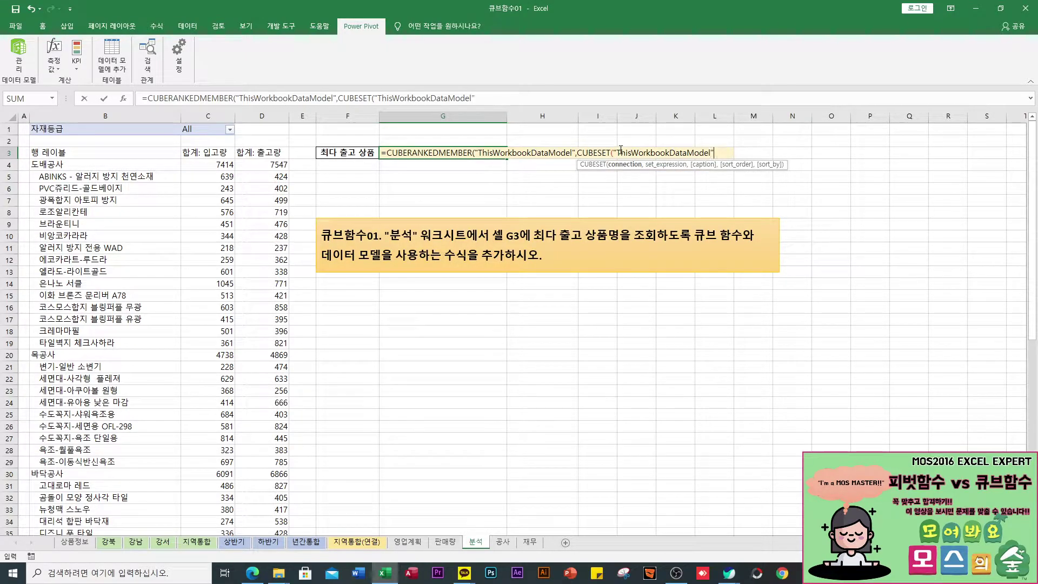
type(",")
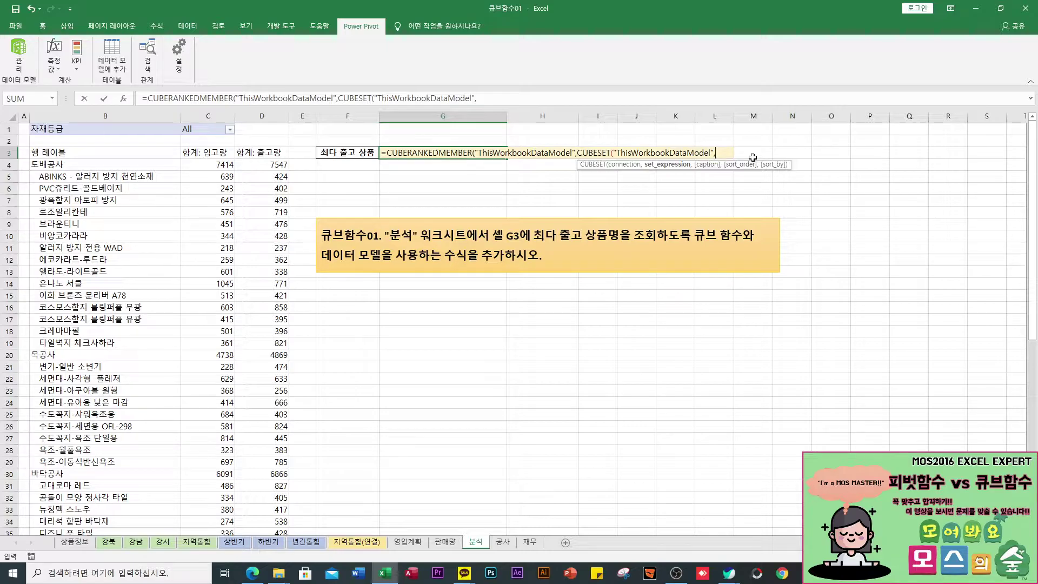
type("\"")
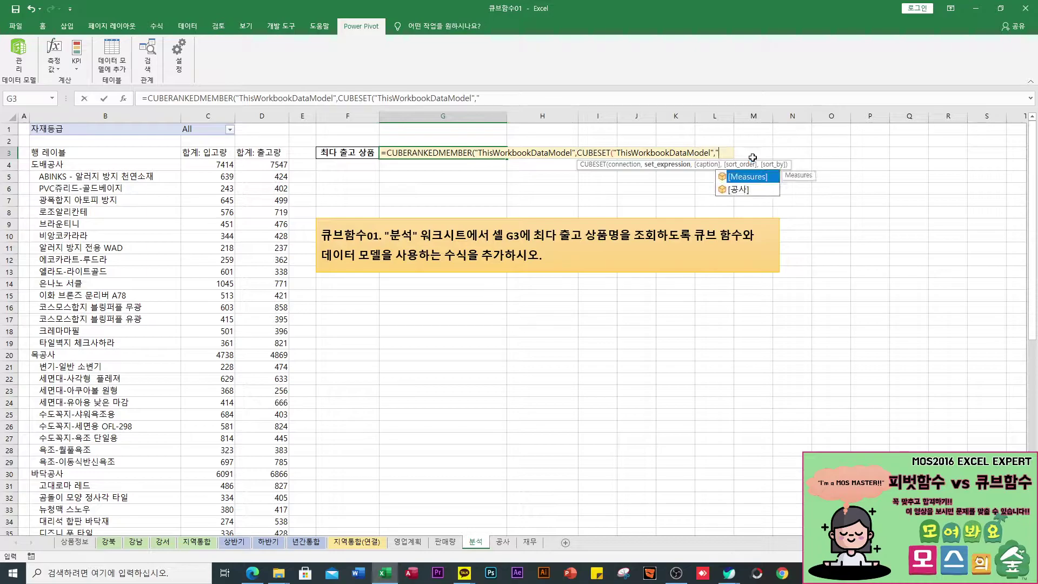
type("(")
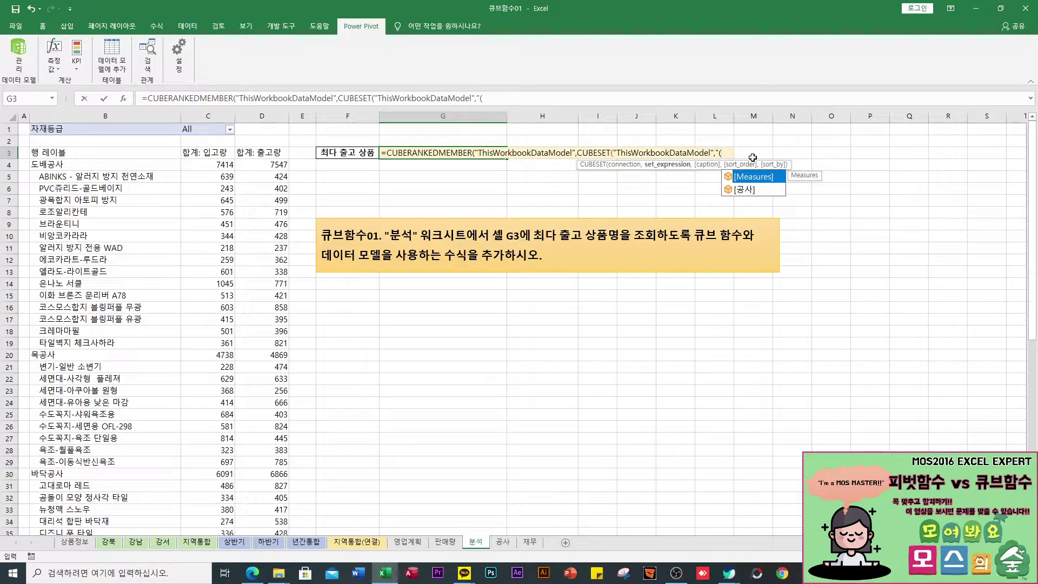
key("Down")
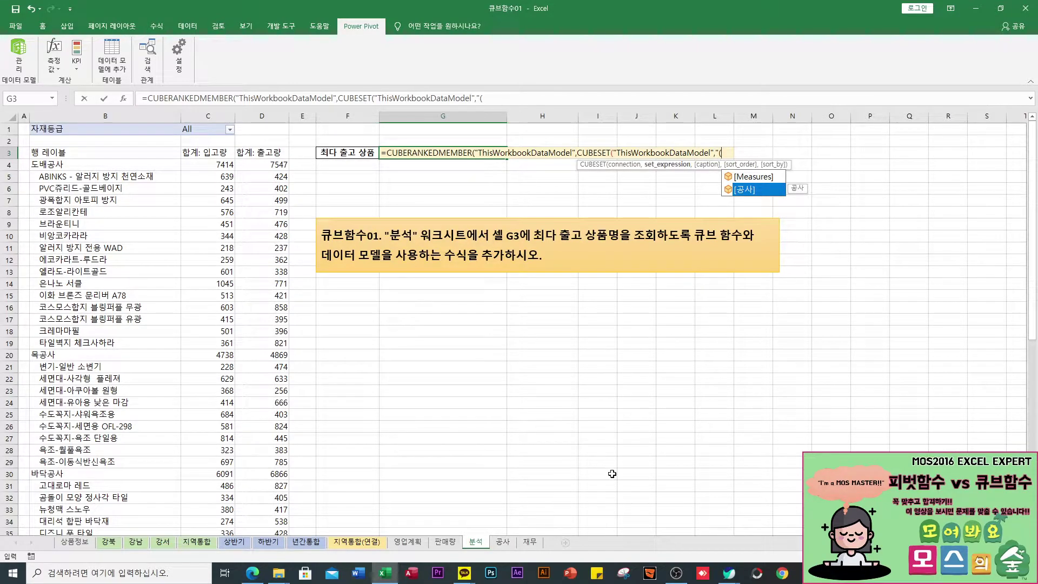
key("BackSpace")
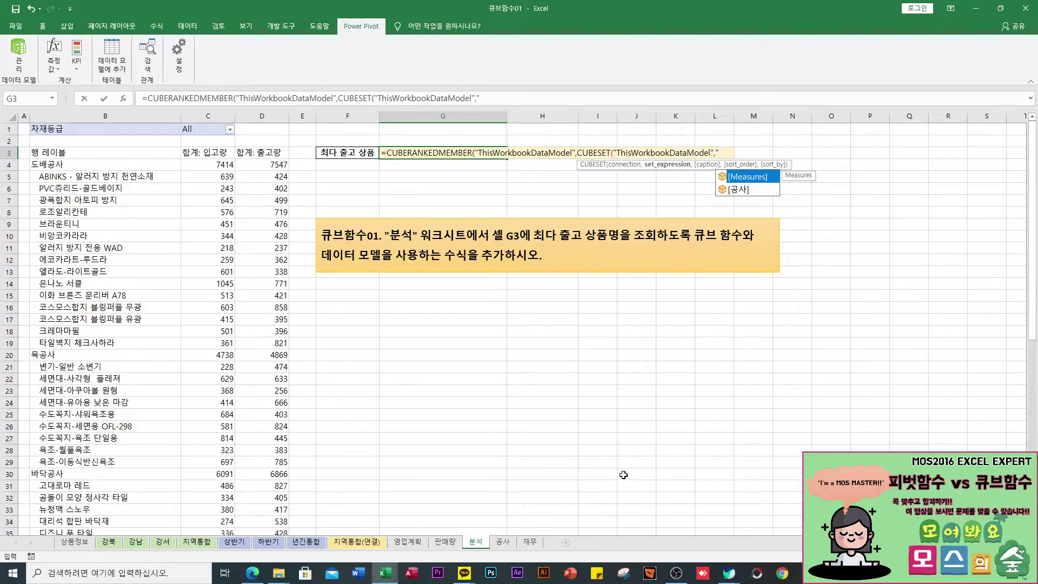
- Enter [공사].[상품명].[All].Children as the CUBESET set expression and leave the caption argument empty
left_click(749, 190)
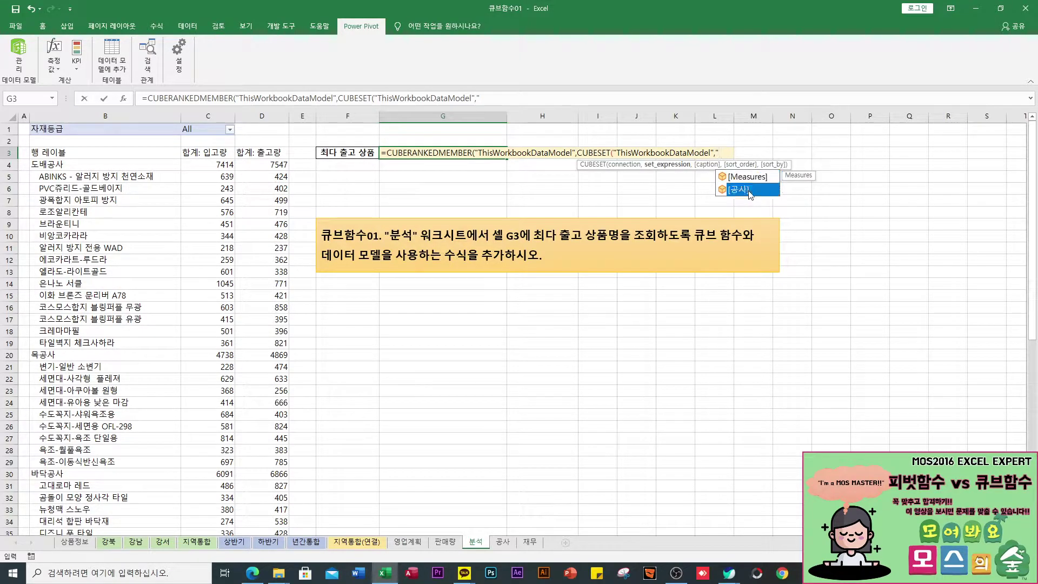
key("Tab")
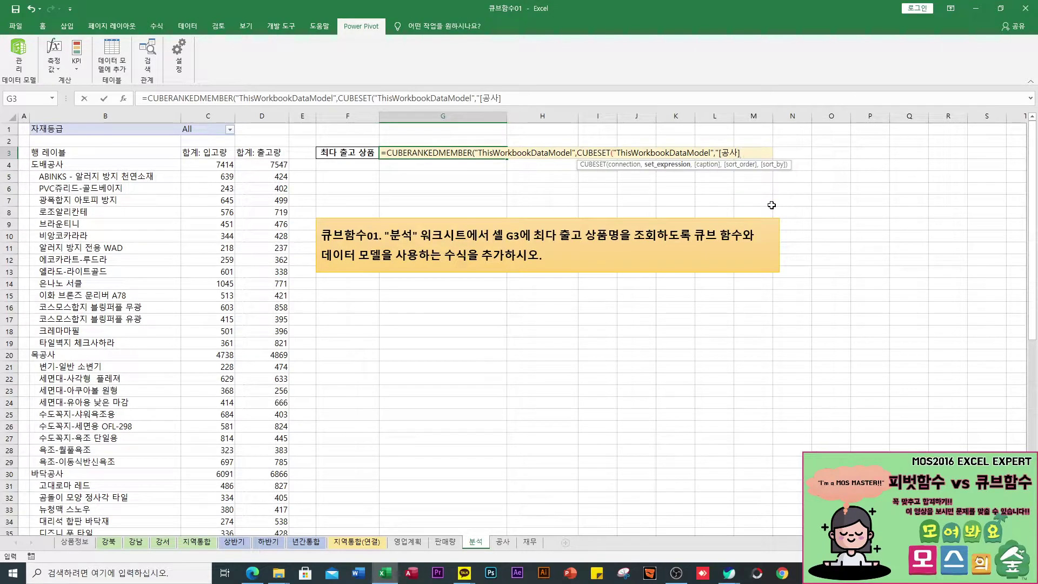
type(".")
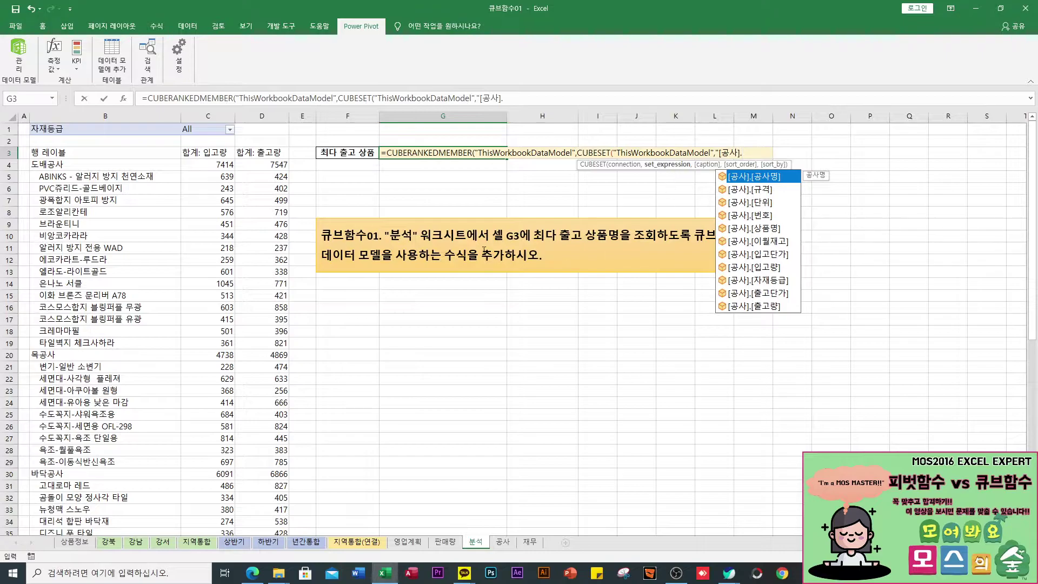
left_click(747, 233)
key("Tab")
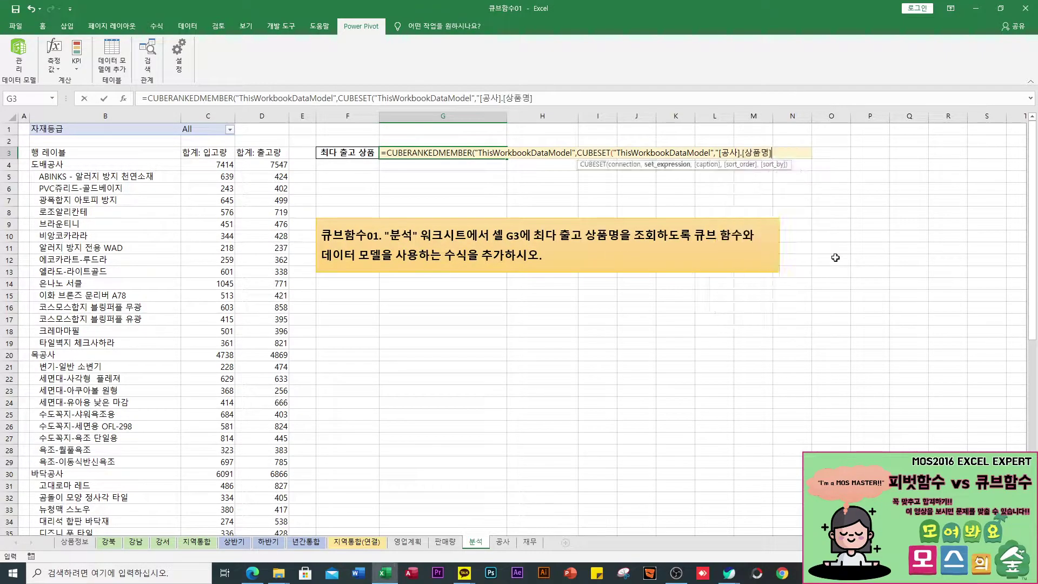
type(".")
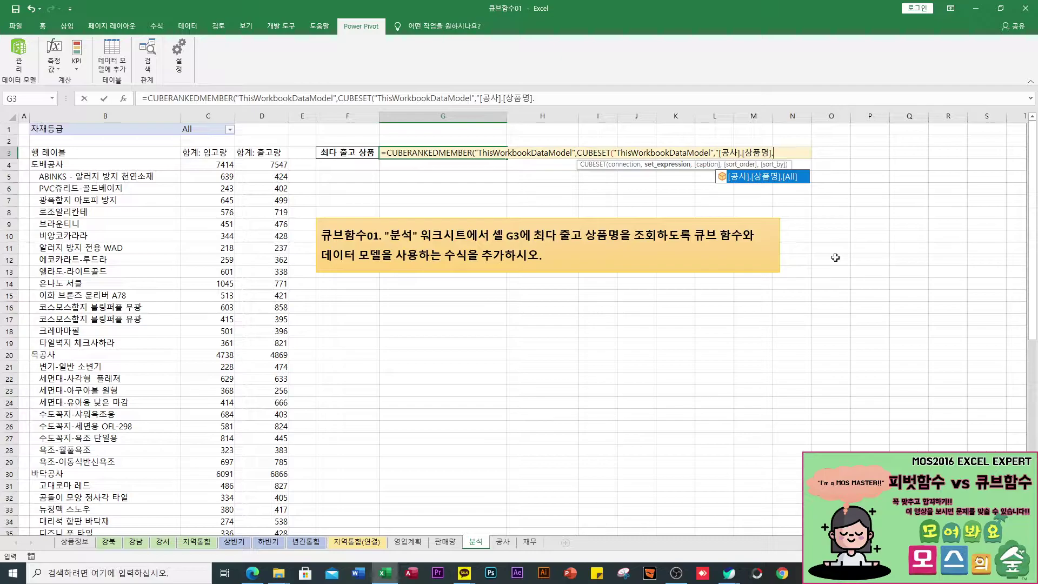
key("Tab")
type(".")
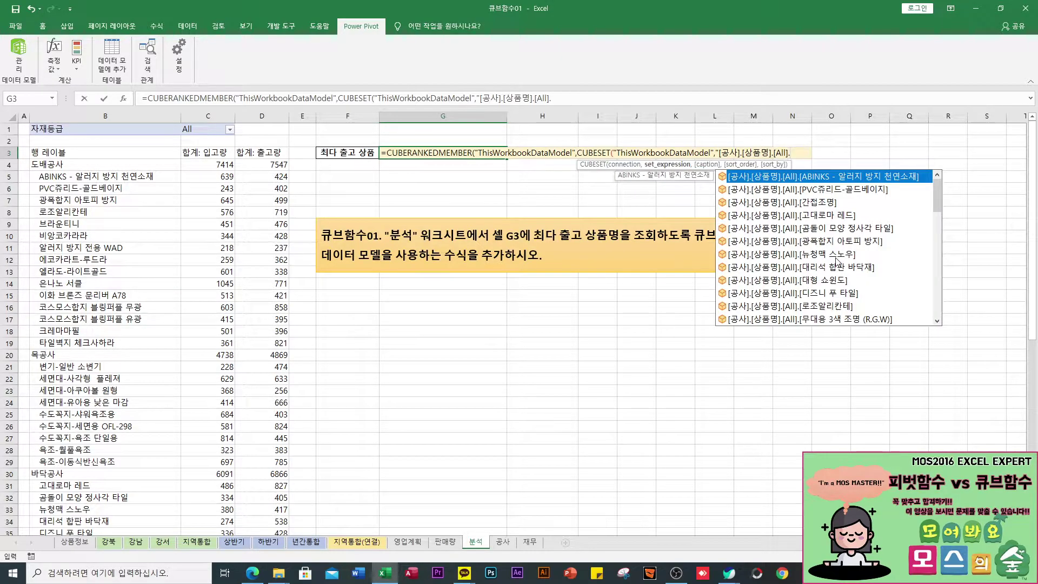
type("Children")
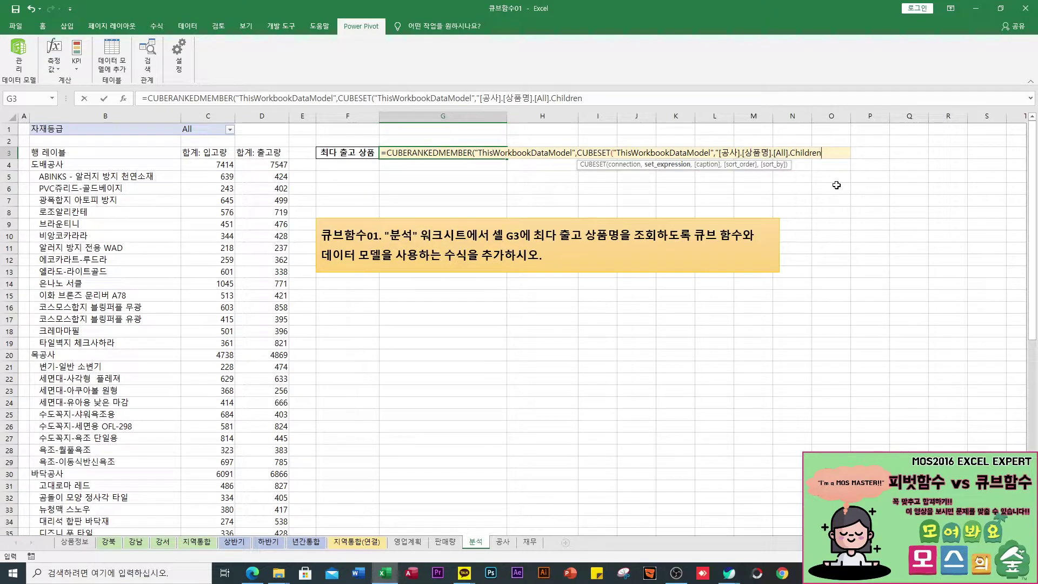
type("\",")
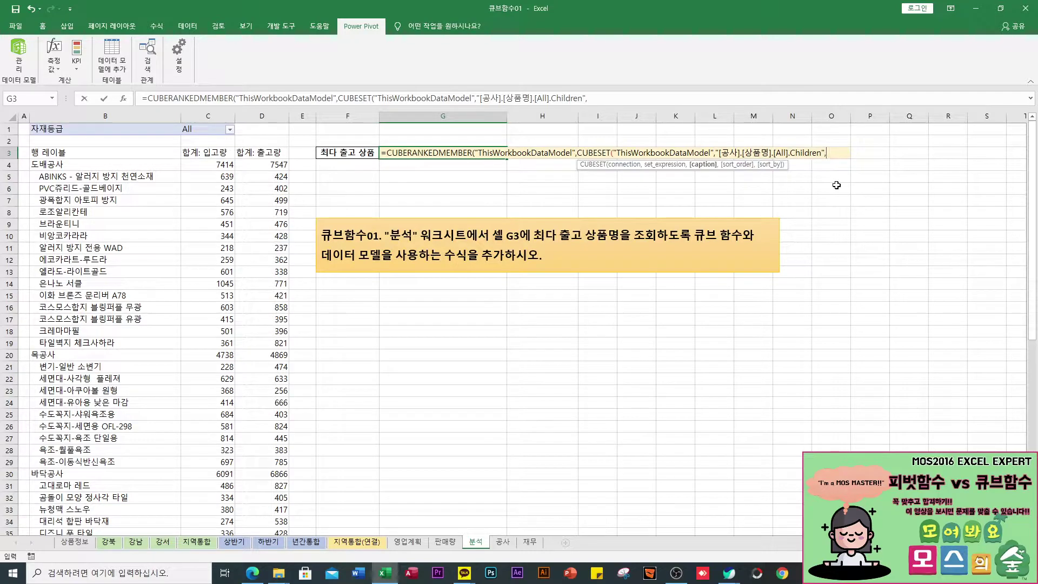
type(",")
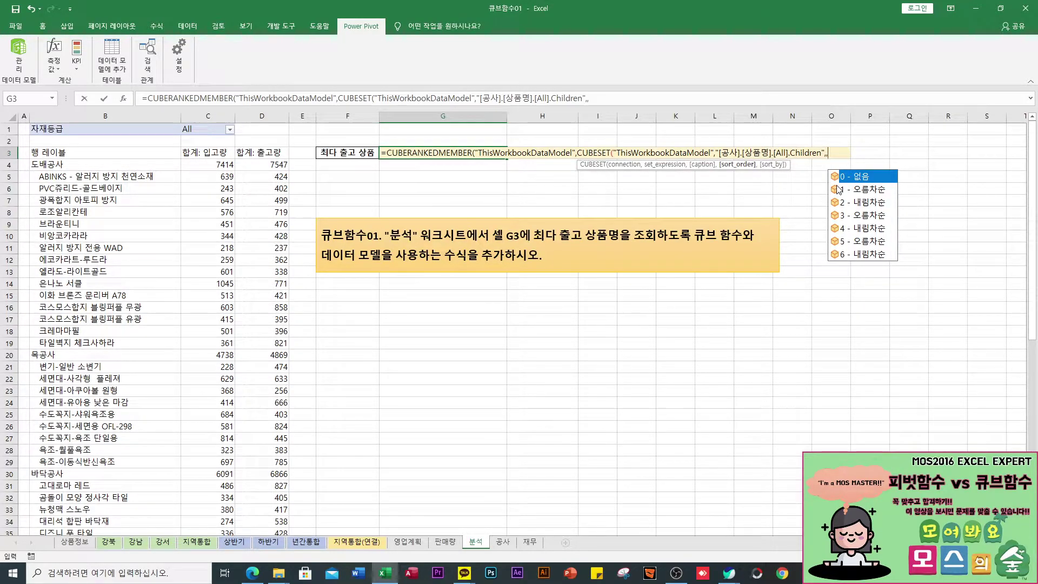
- Set the CUBESET sort_order argument to 2 (descending) and its sort_by argument to "[Measures].[합계: 출고량]"
type("2")
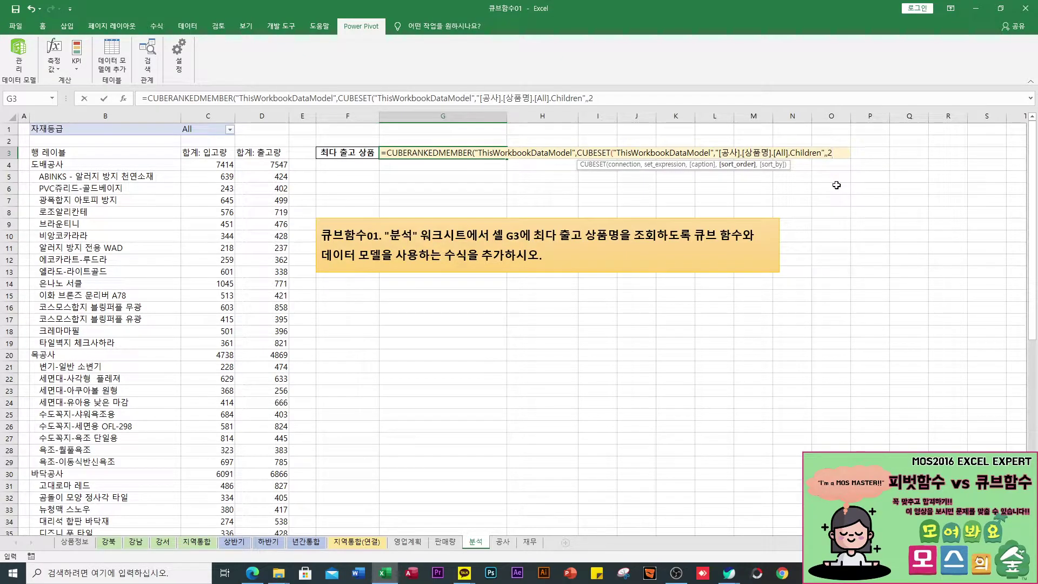
type(",\"")
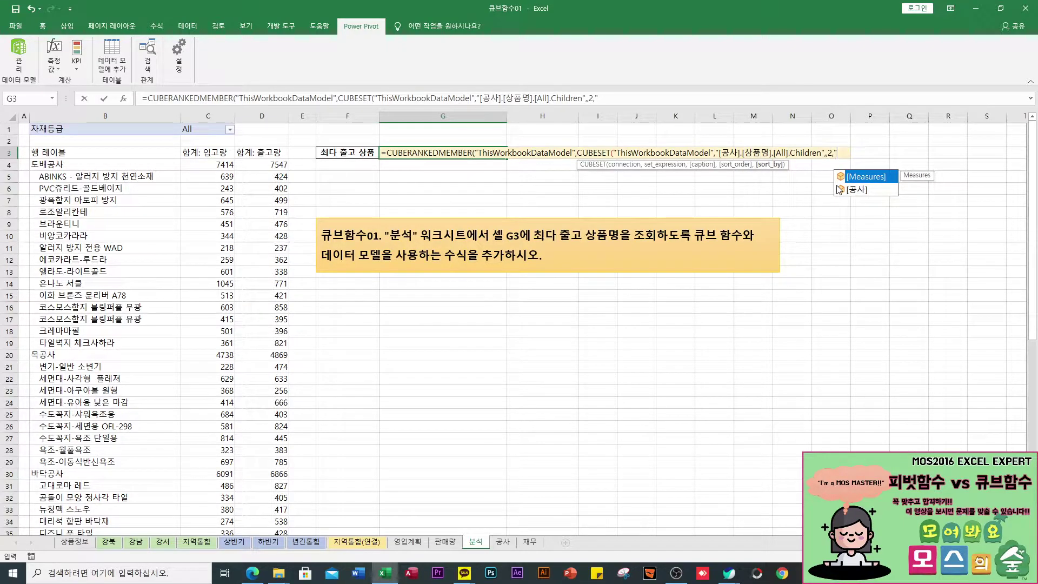
key("Tab")
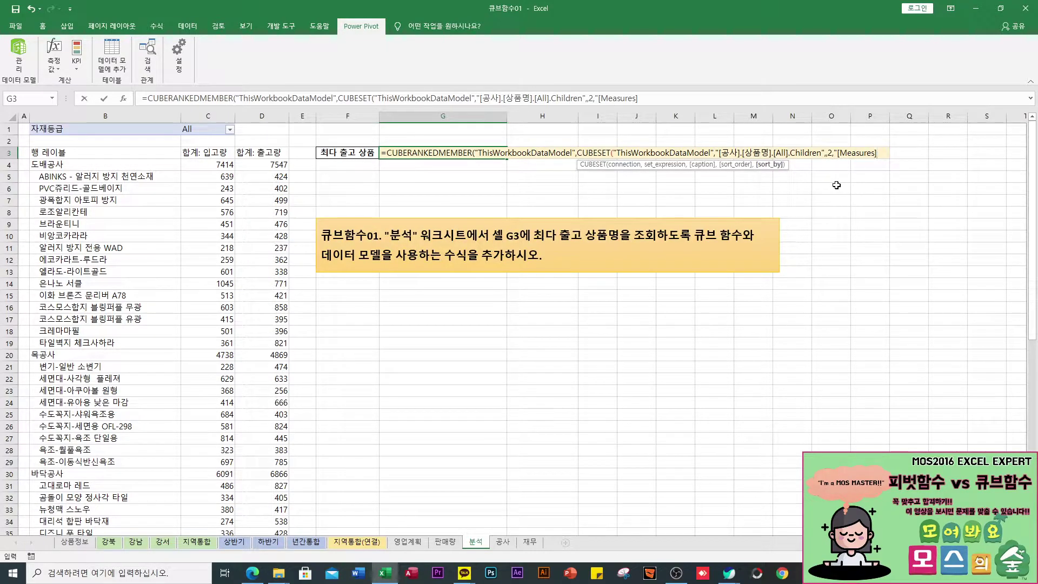
type(".")
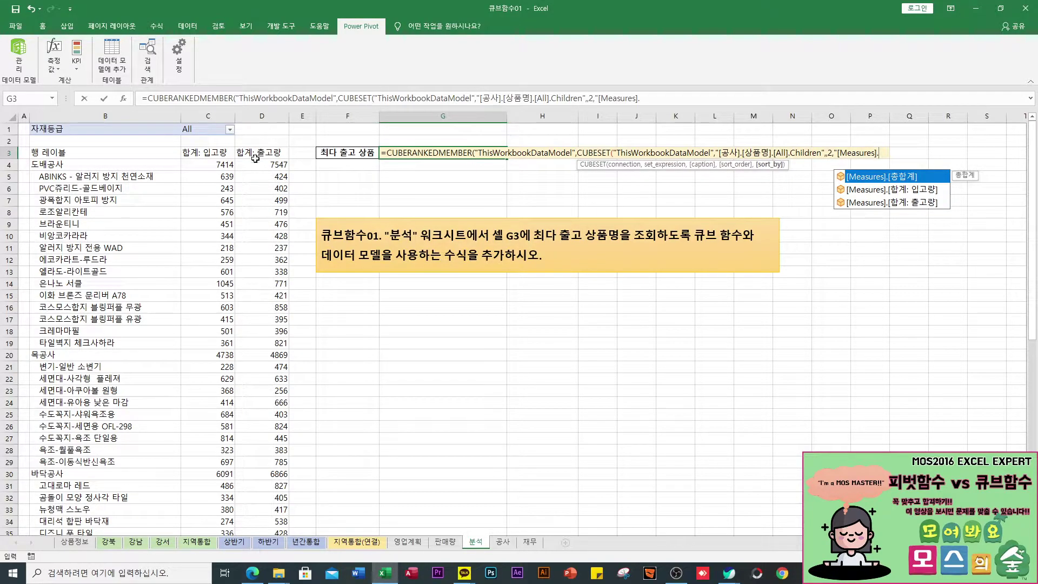
double_click(911, 203)
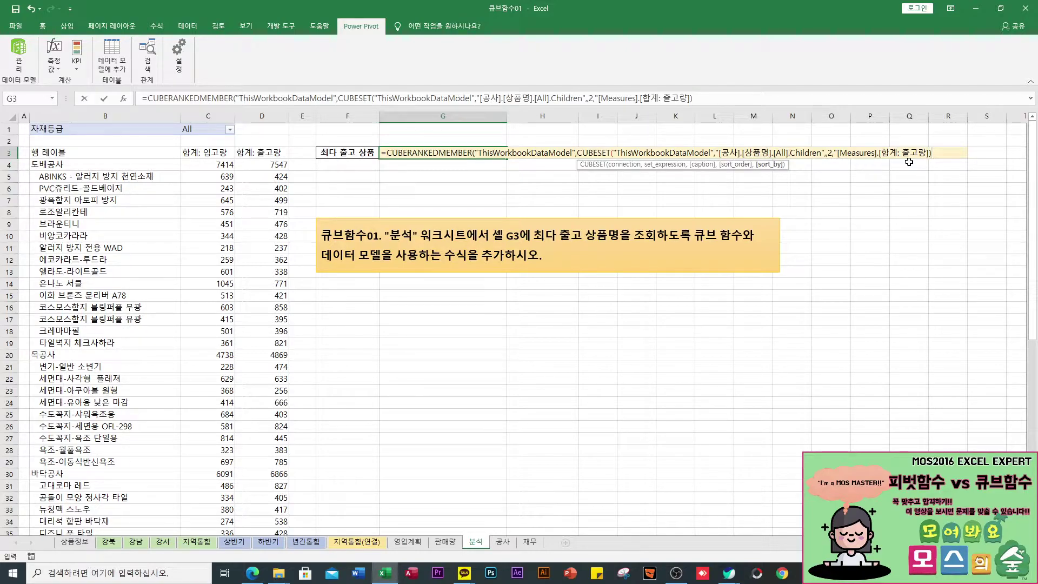
key("BackSpace")
type("\"")
- Close the CUBESET function, set the rank argument to 1 and complete the CUBERANKEDMEMBER formula in G3
type(",1")
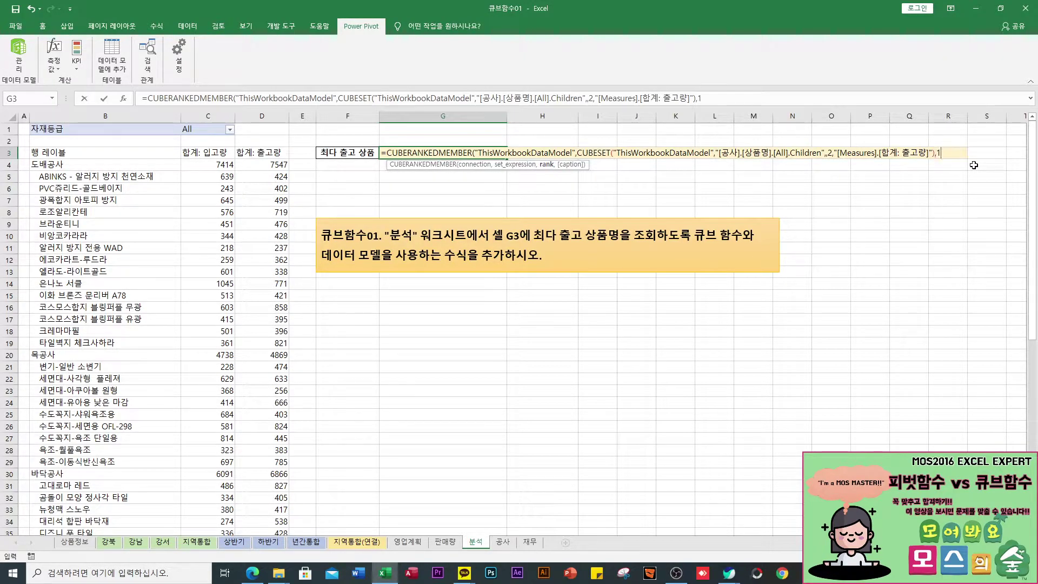
type(")")
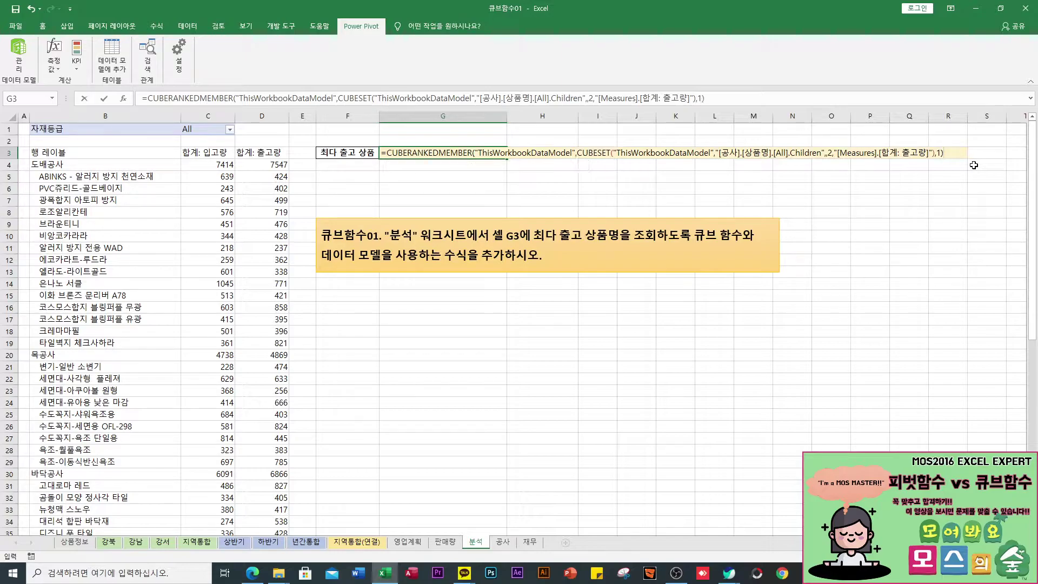
key("ctrl+Return")
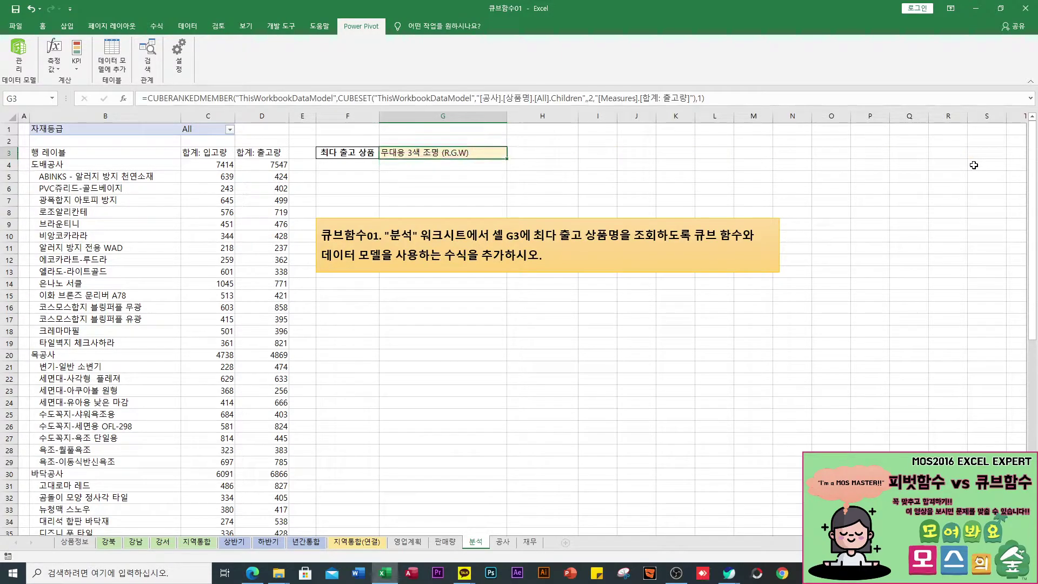
- Review the G3 formula and check the product it returns against the 합계: 출고량 values in the summary
double_click(468, 156)
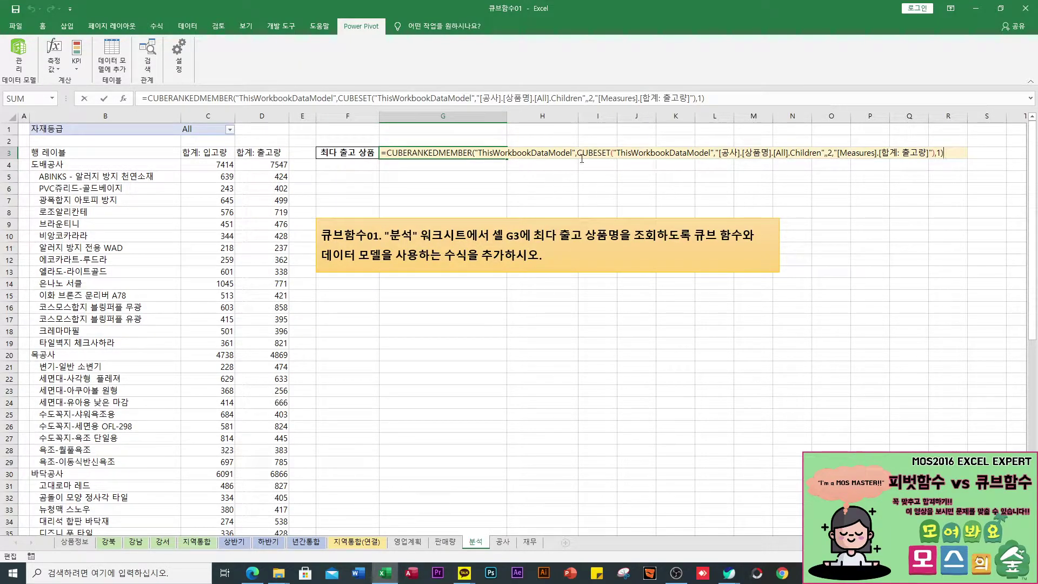
key("Return")
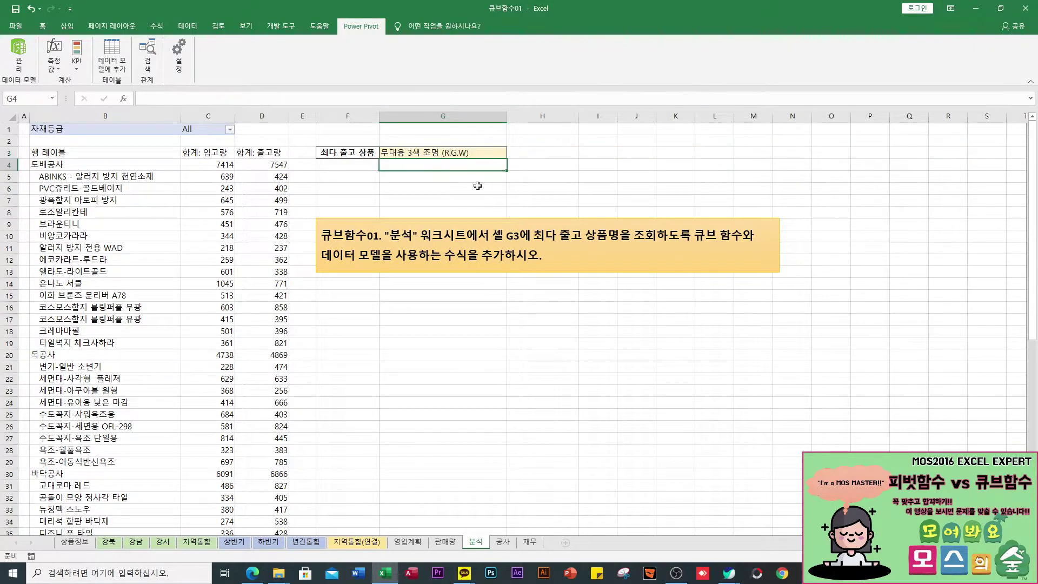
scroll(215, 400, "down", 2)
scroll(214, 400, "down", 8)
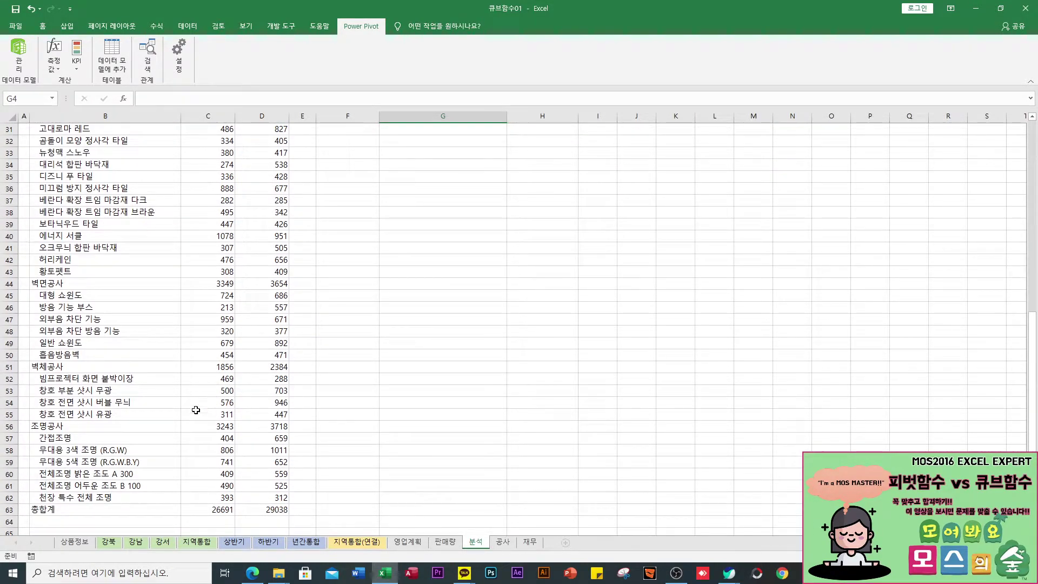
left_click(87, 450)
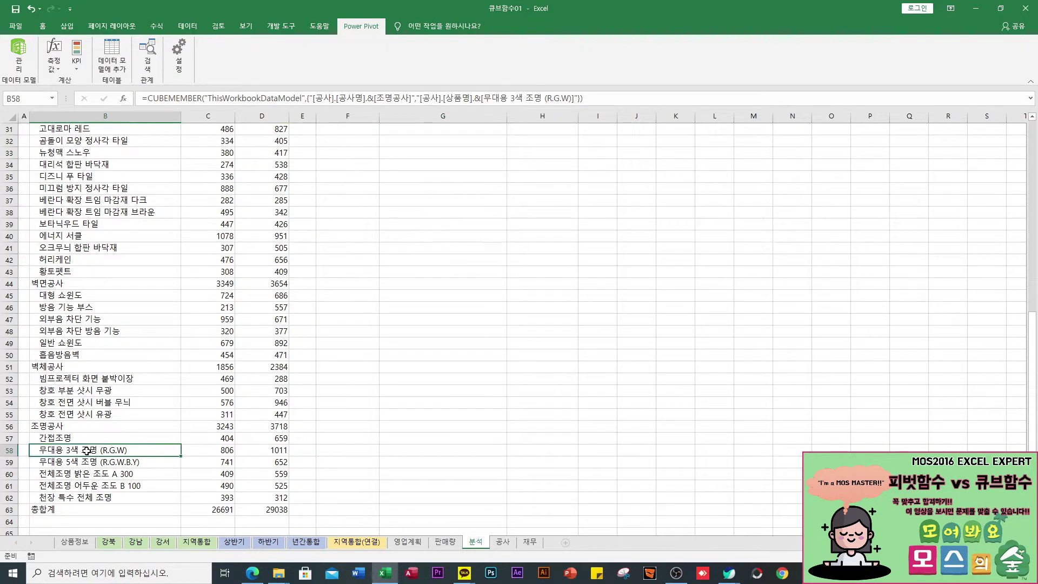
left_click(276, 452)
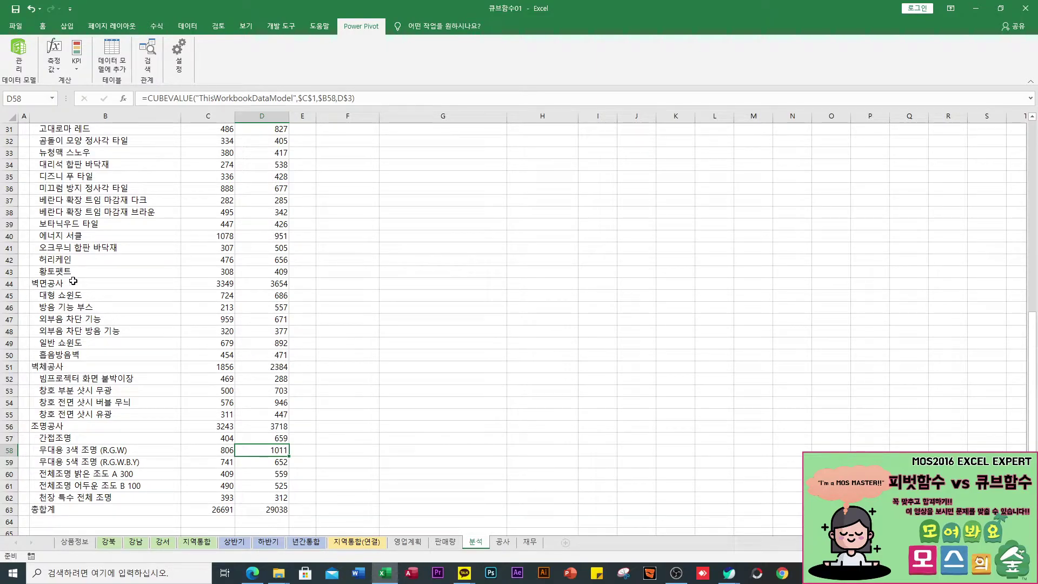
scroll(260, 374, "up", 10)
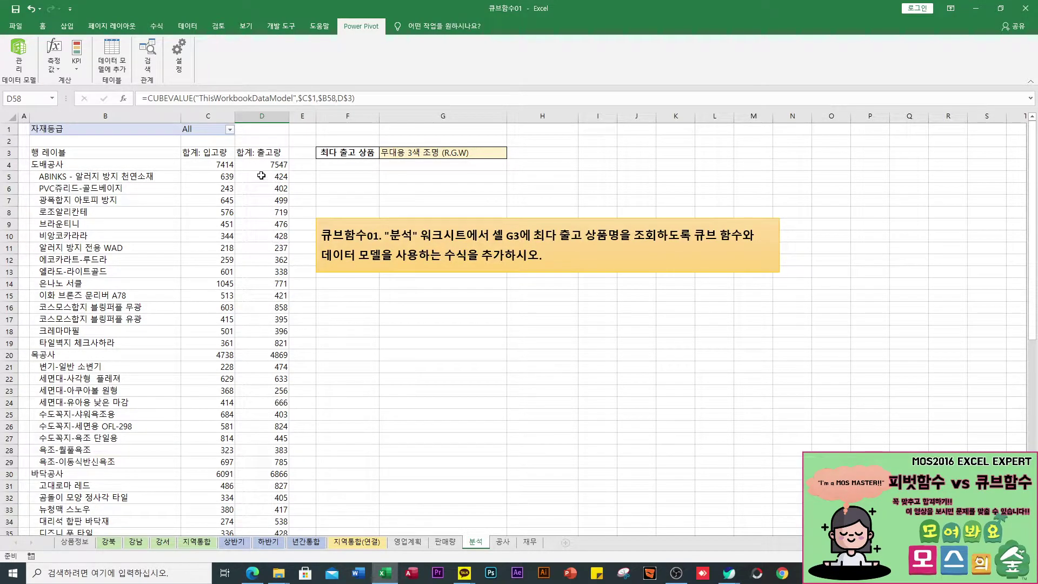
scroll(278, 370, "down", 3)
scroll(270, 386, "down", 8)
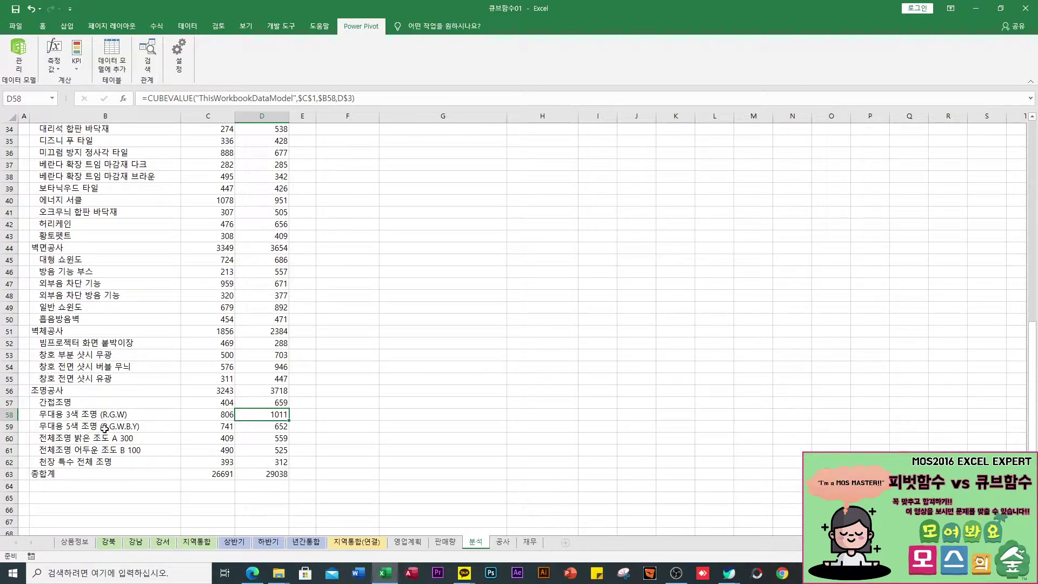
scroll(406, 412, "up", 11)
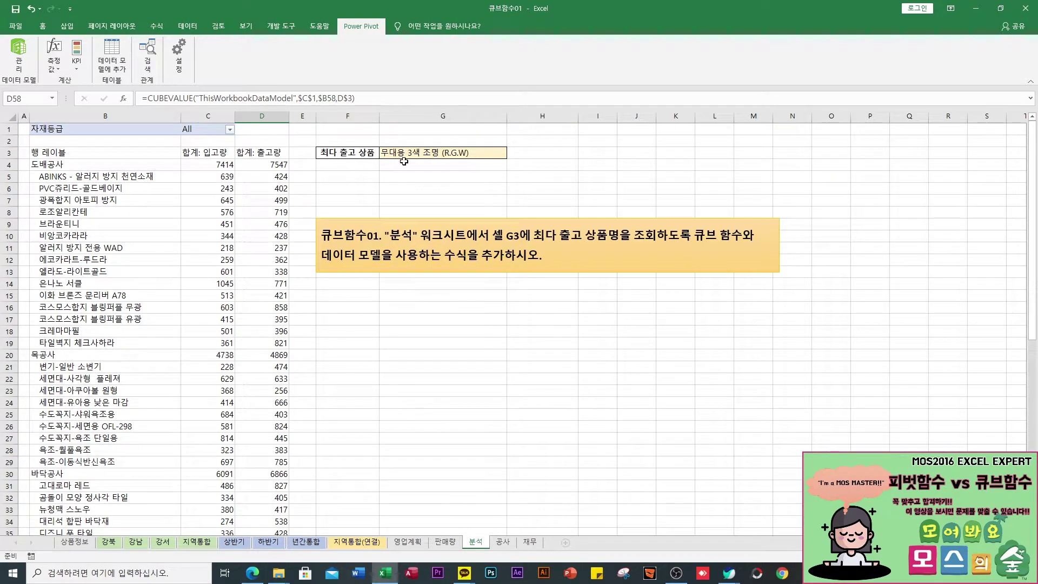
- Start another CUBERANKEDMEMBER formula in G4 with "ThisWorkbookDataModel" as its connection argument
left_click(403, 164)
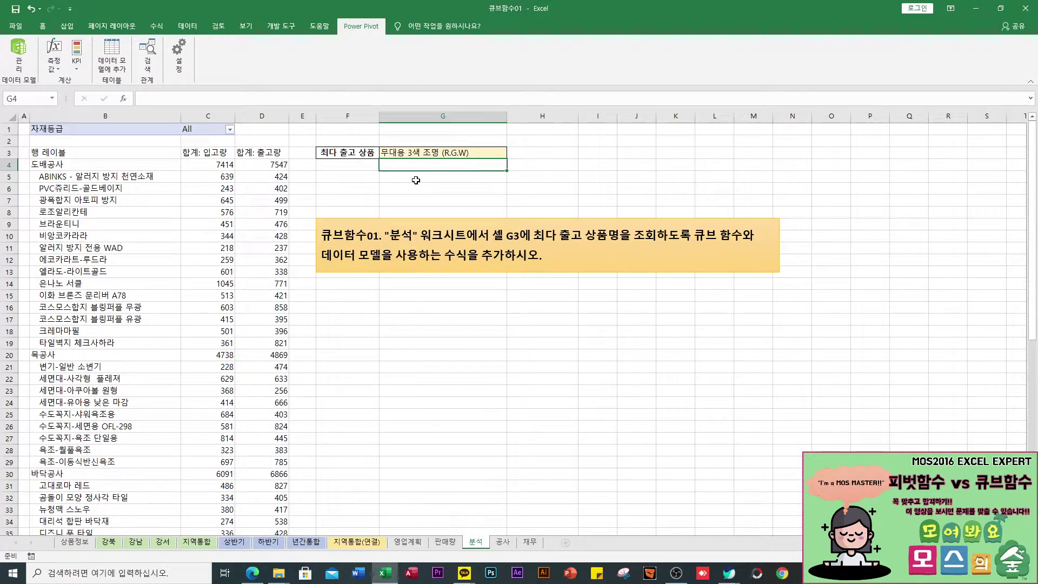
type("=cu")
key("Down")
key("Down")
key("Down")
key("Tab")
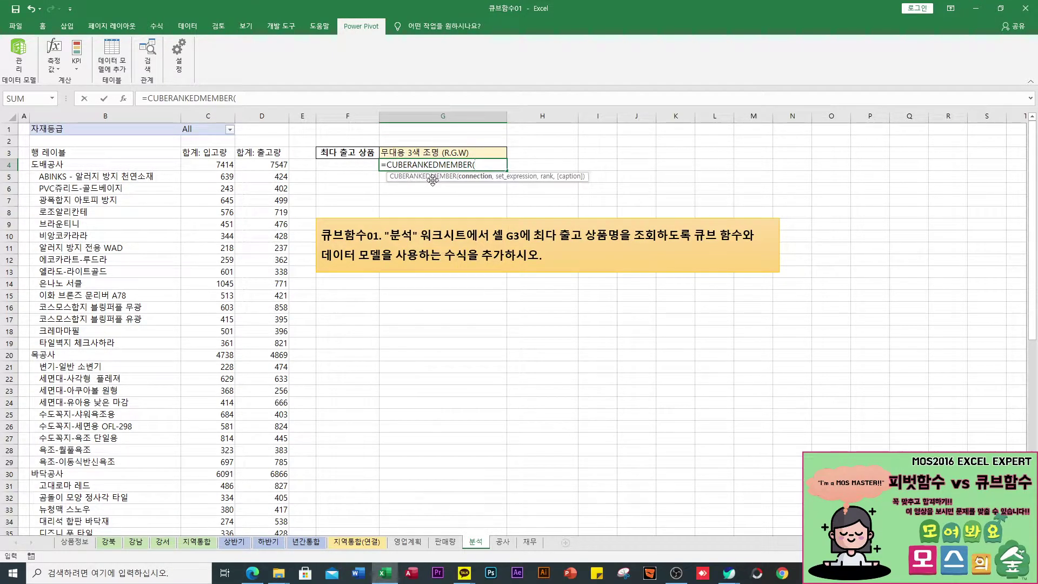
type("\"")
key("Tab")
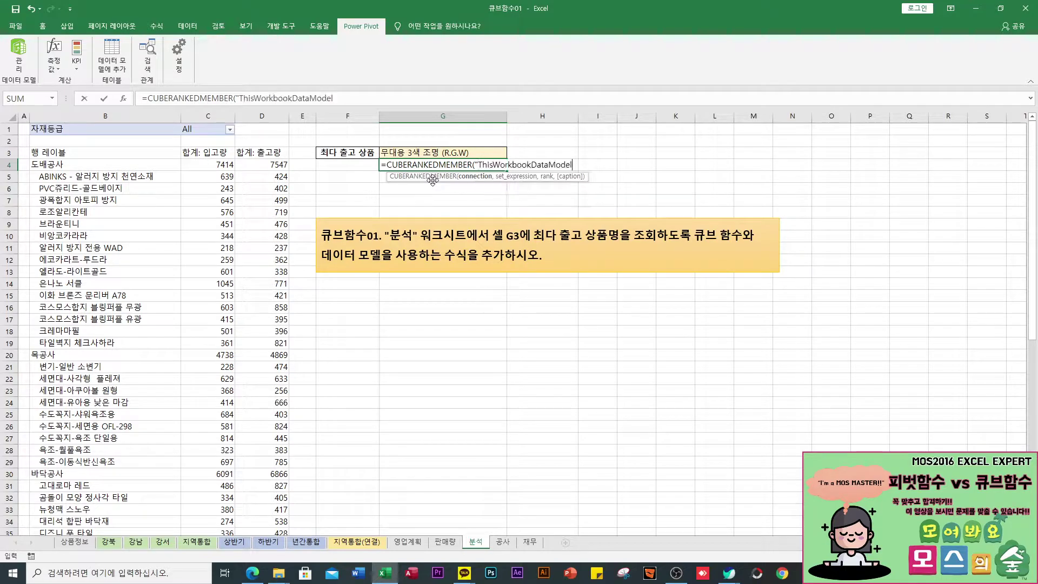
- Nest a CUBESET function as the set_expression argument of the G4 formula, using "ThisWorkbookDataModel" as its connection
type(",cub")
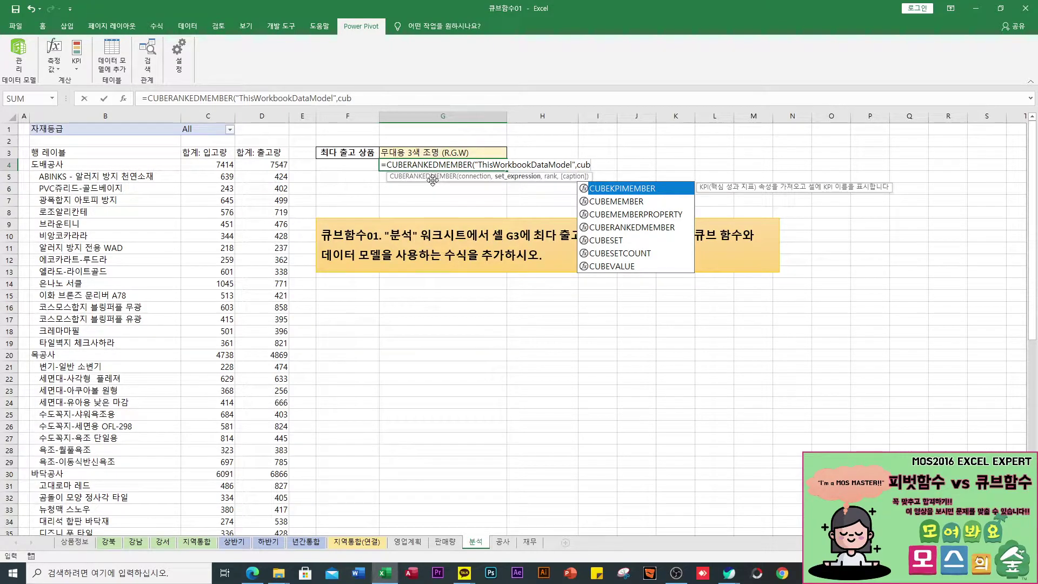
type("e")
key("Down")
key("Down")
key("Down")
key("Down")
key("Tab")
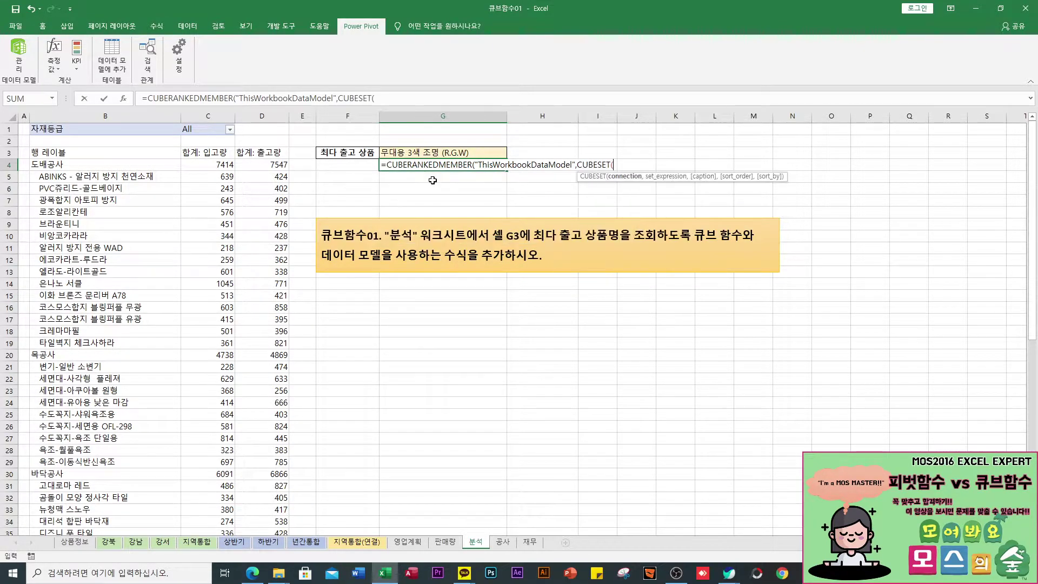
type("\"")
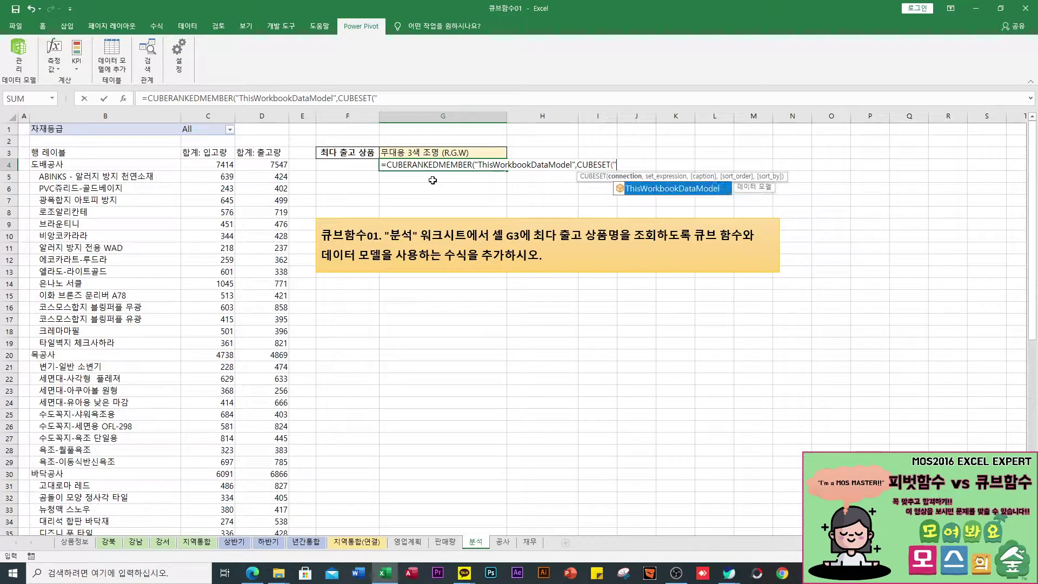
key("Tab")
type(",")
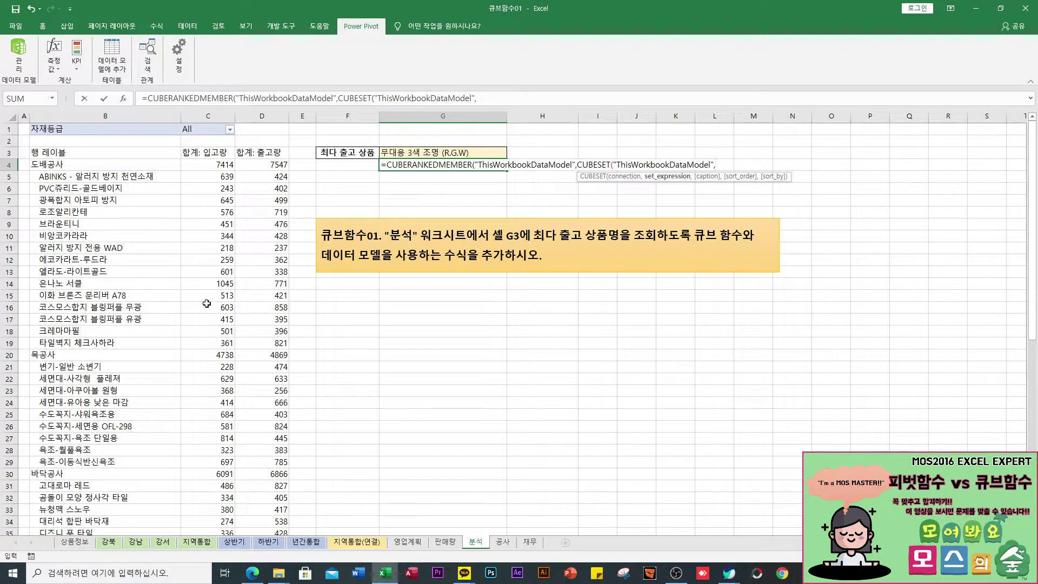
- Begin the quoted CUBESET set expression in G4 with an opening parenthesis and the member [공사].[공사명].[도배공사]
type("\"(")
key("Down")
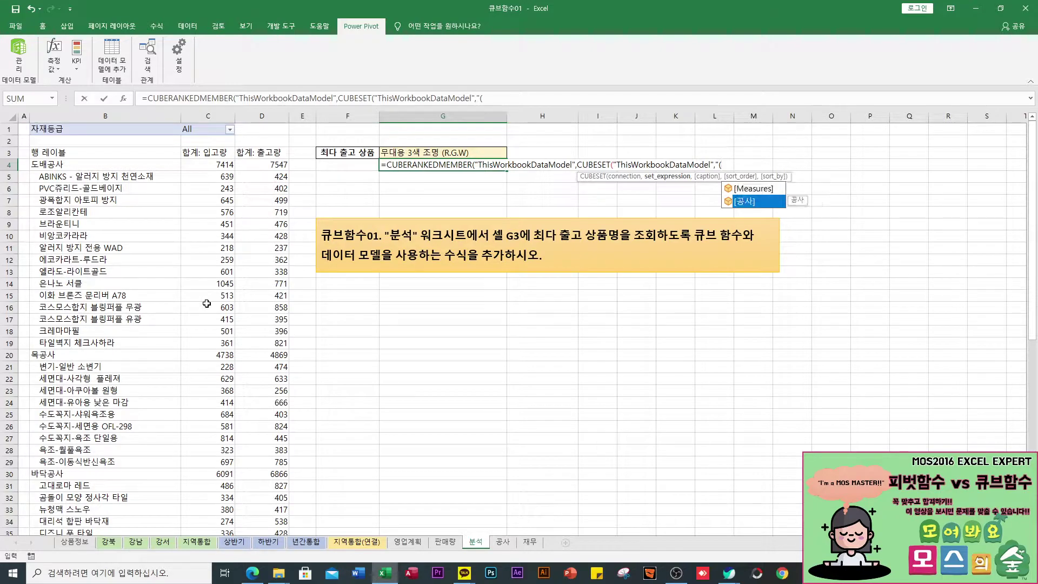
key("Tab")
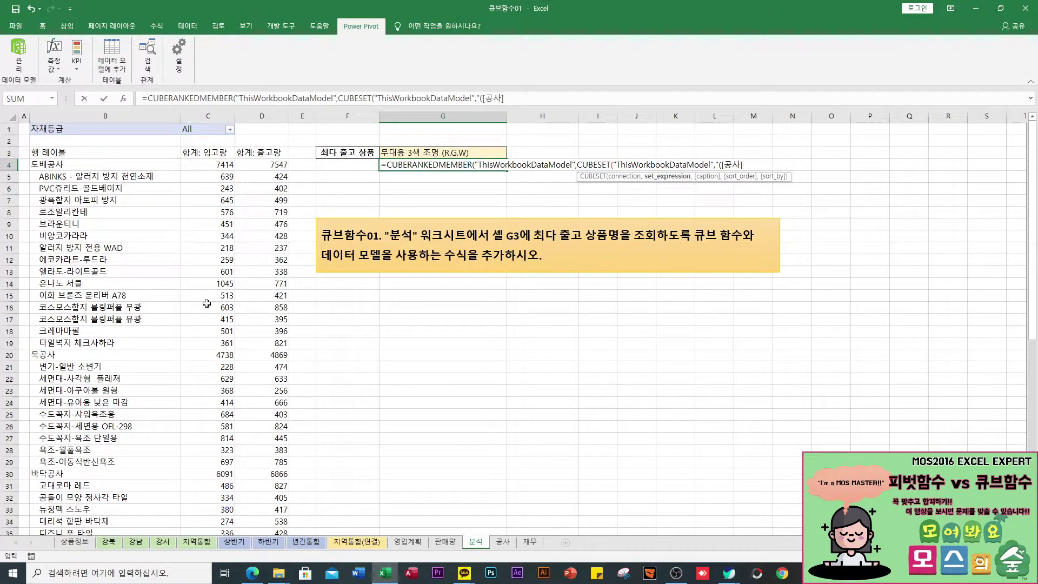
type(".")
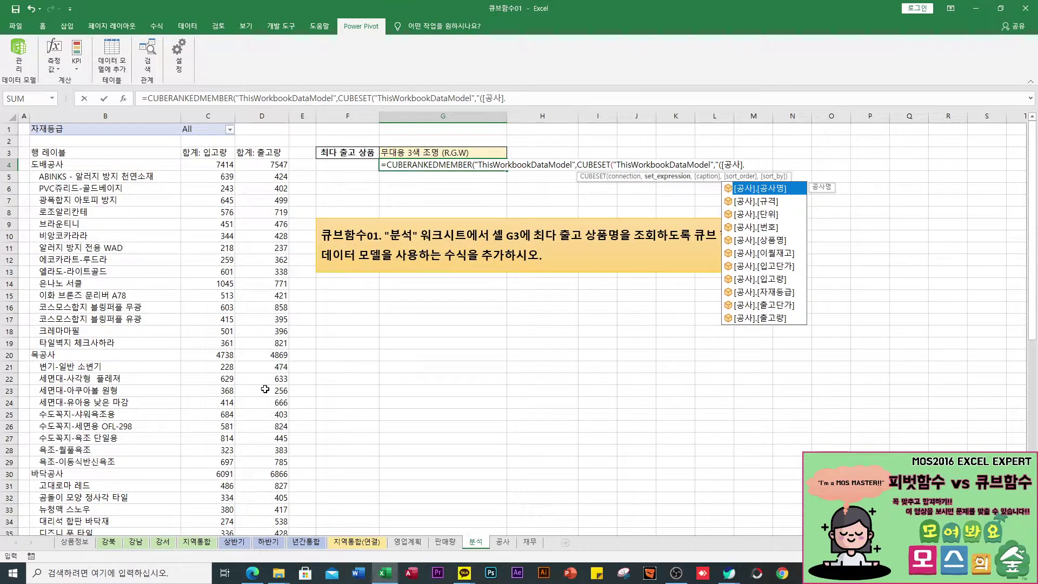
double_click(773, 189)
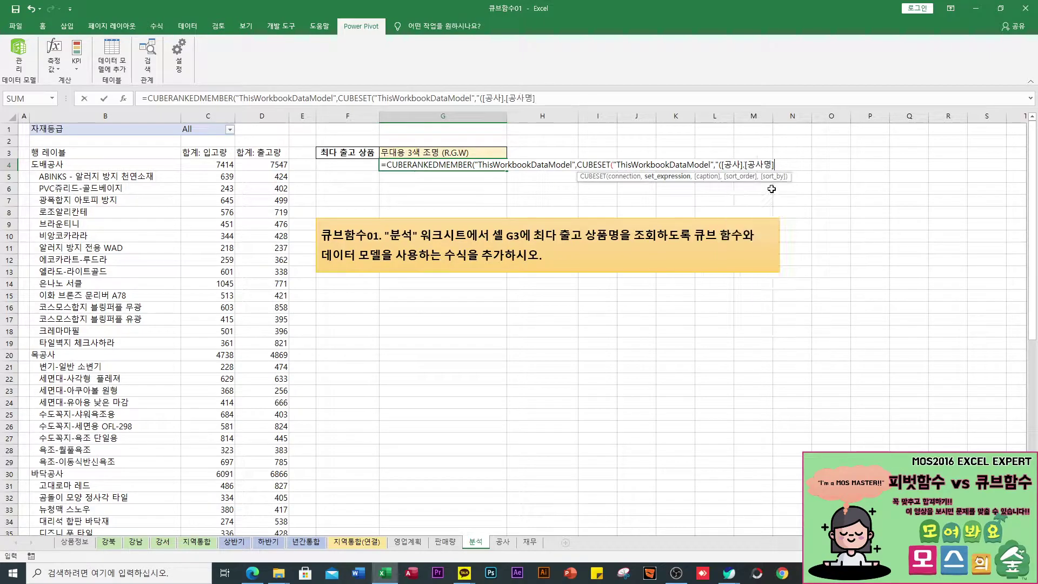
type(".")
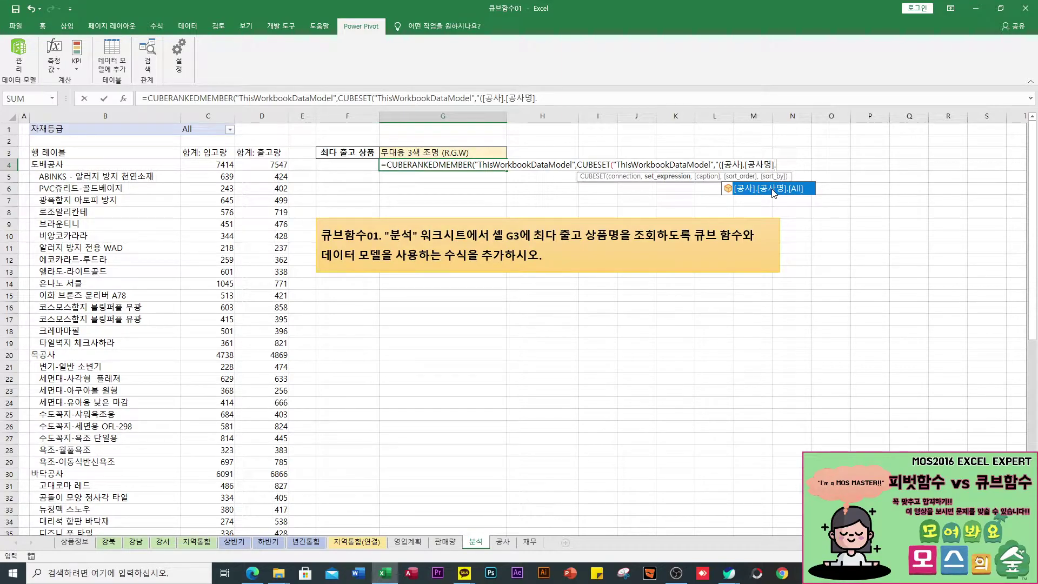
type("[도백")
type("공사")
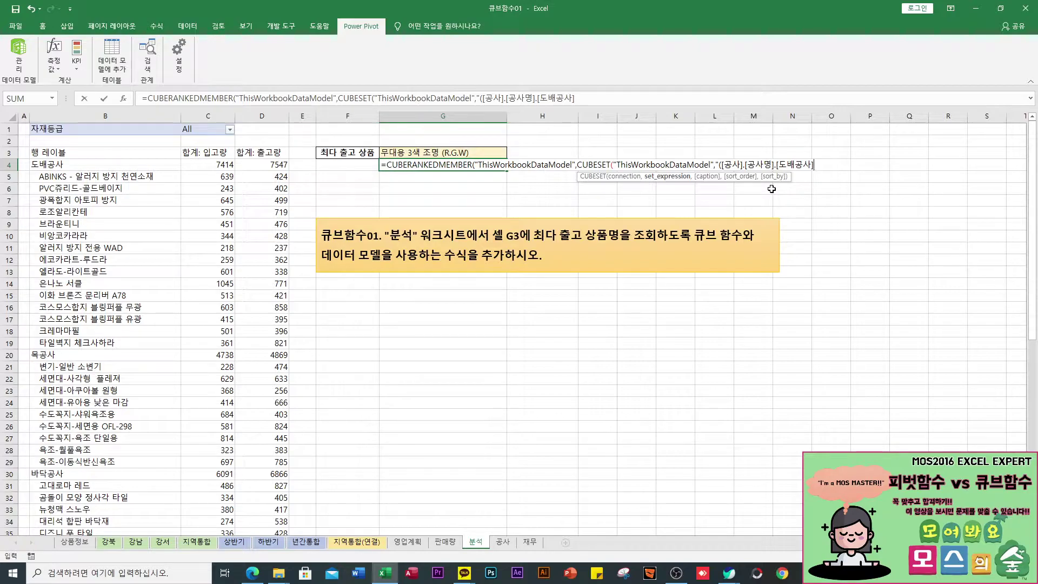
- Cross-join the 도배공사 member with *[공사].[상품명].[All].Children and close the set expression's parenthesis and quotation
type("*")
type("[")
type("공사]")
type(".")
type("[상품ㅁ")
type("명]")
type(".[")
type("A")
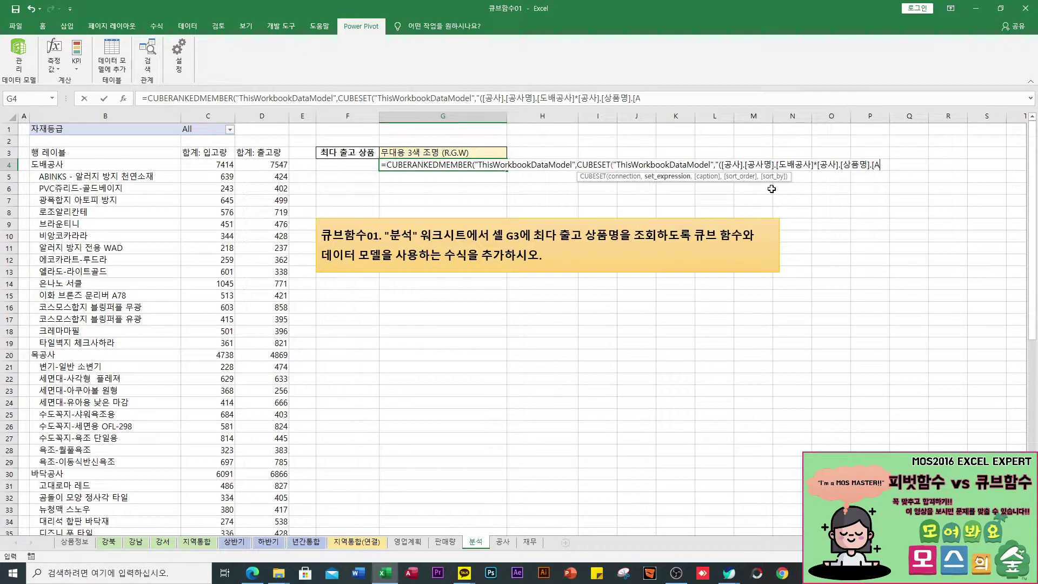
type("ll]")
type(".")
type("c")
type("Child")
type("ren)\"")
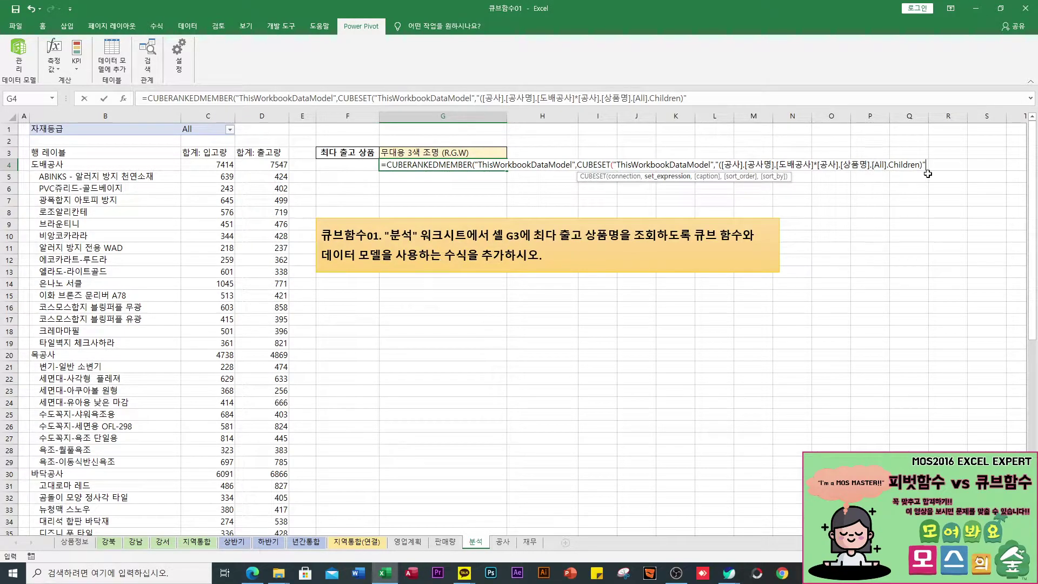
- Leave the caption argument of the G4 CUBESET empty and set its sort_order to 1 (ascending)
type(",")
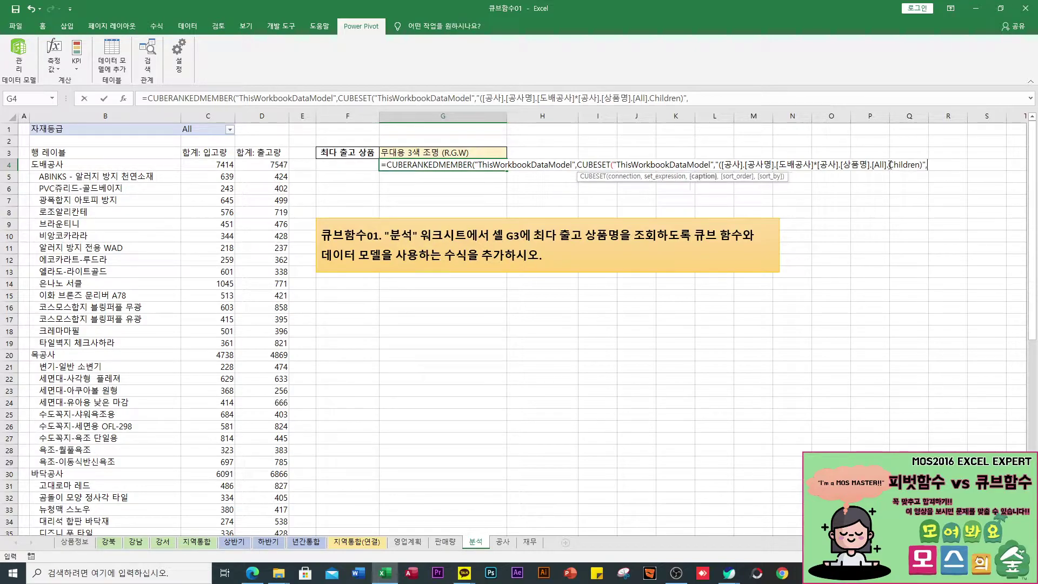
type(",")
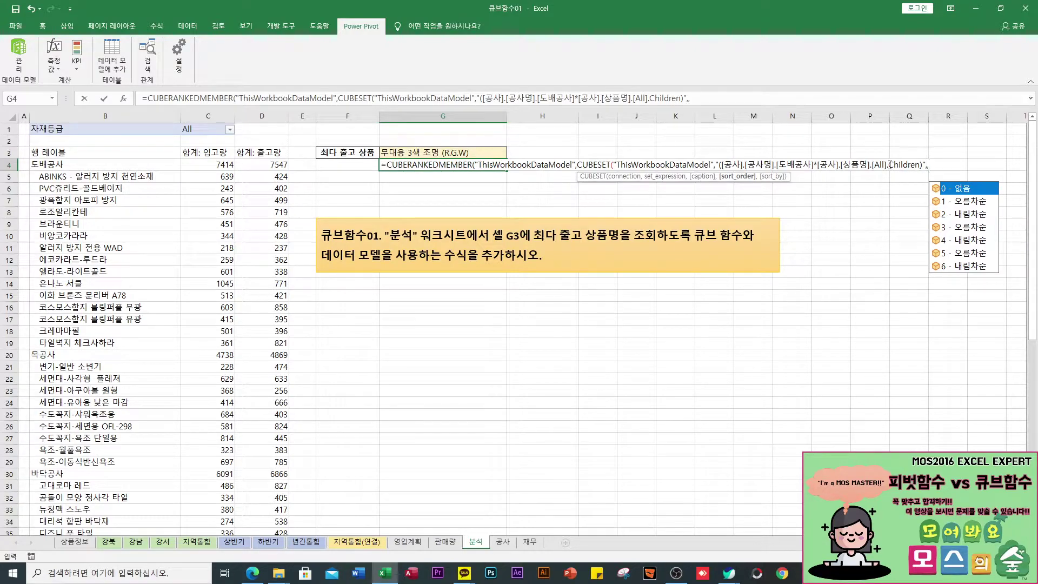
type("1")
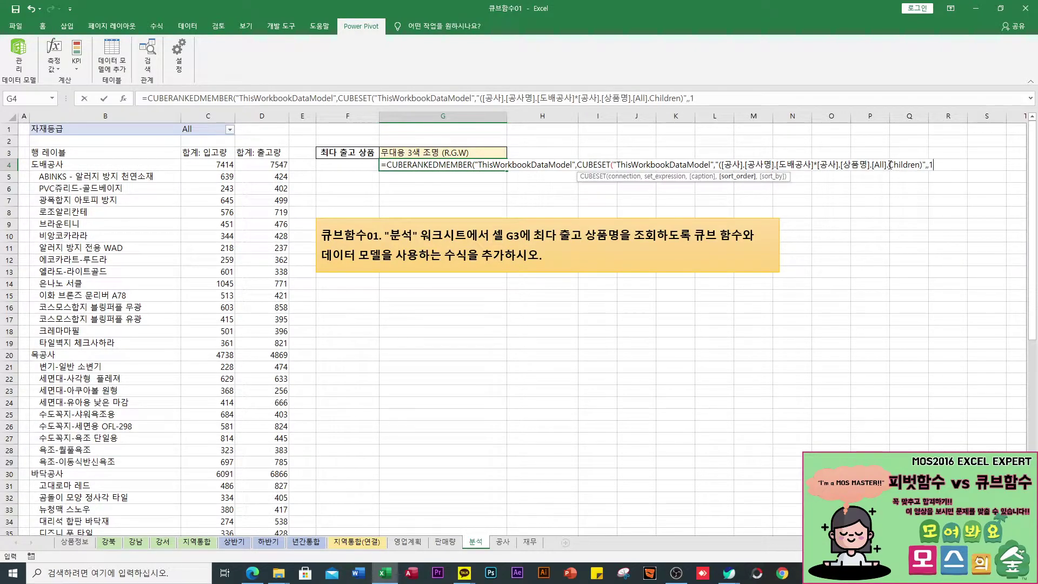
type(",")
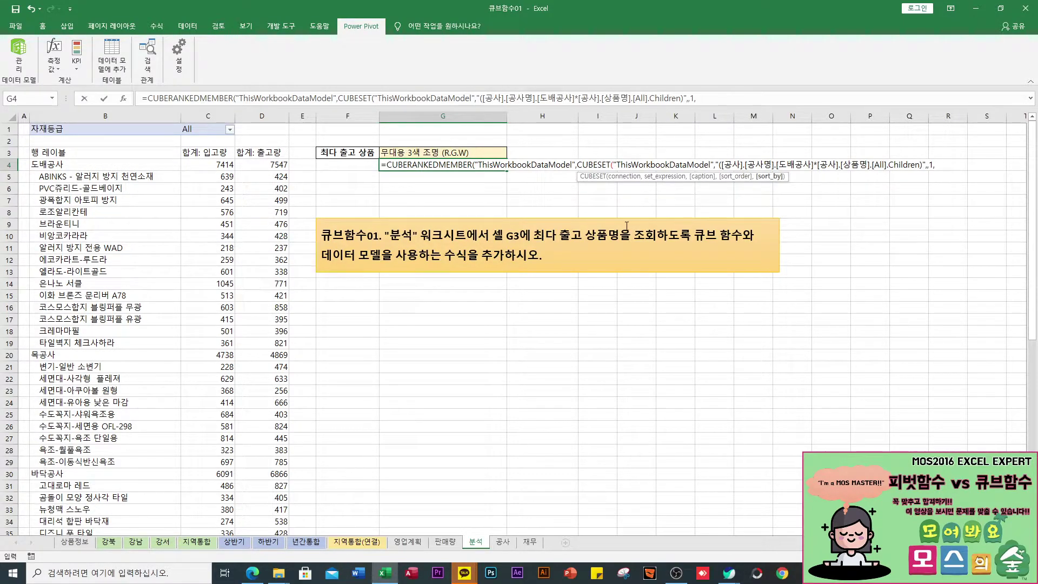
- Set the sort_by argument of G4's CUBESET to "[Measures].[합계: 입고량]" and close the CUBESET function
type("\"")
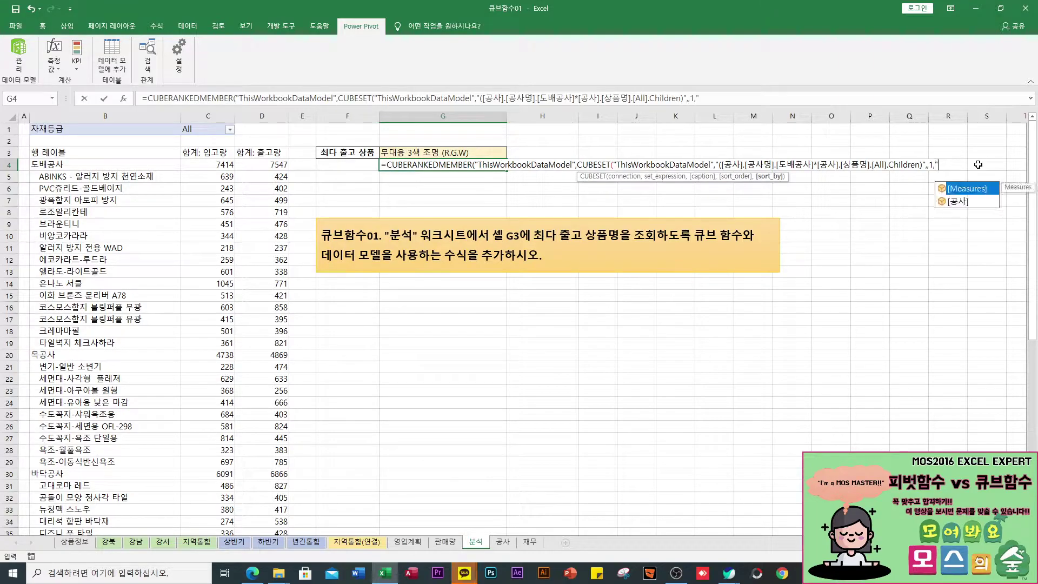
key("Tab")
type(".")
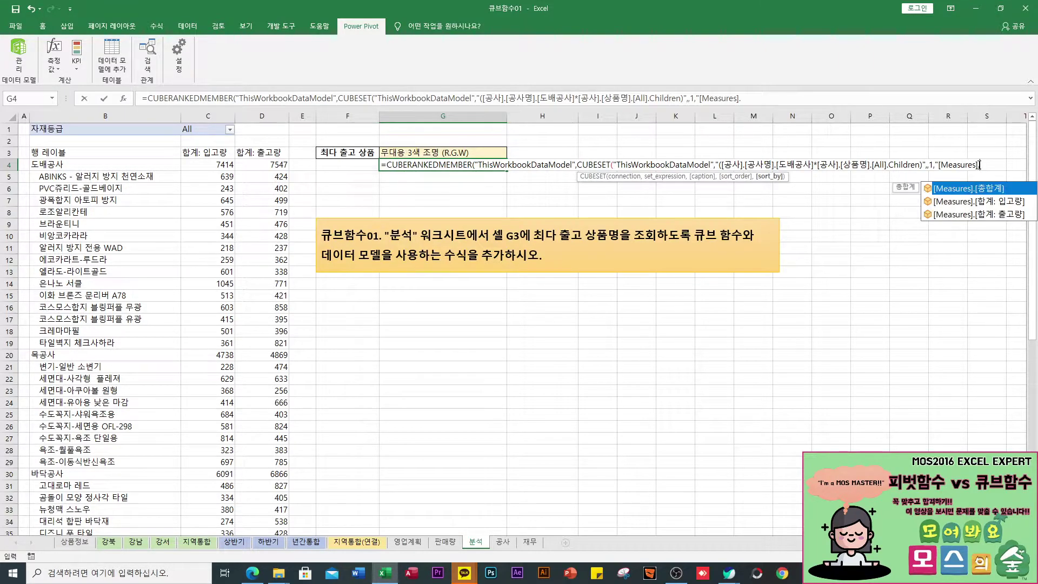
key("Down")
key("Down")
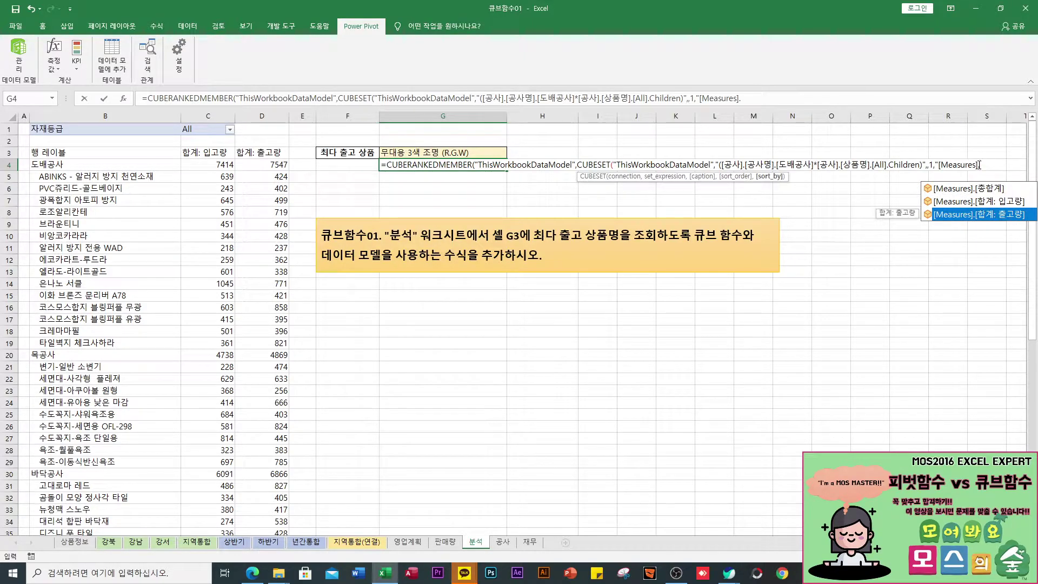
key("Up")
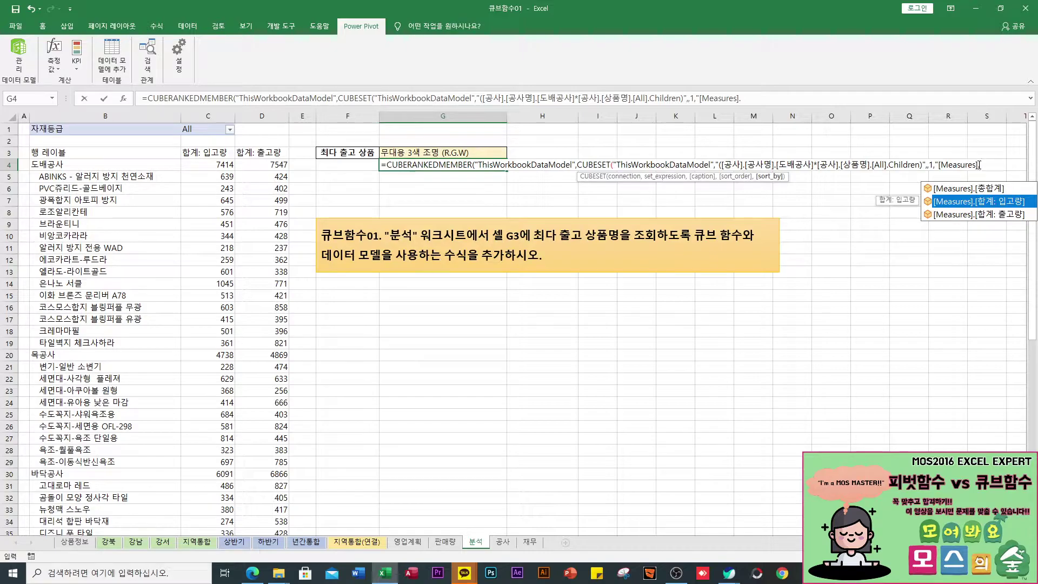
key("Tab")
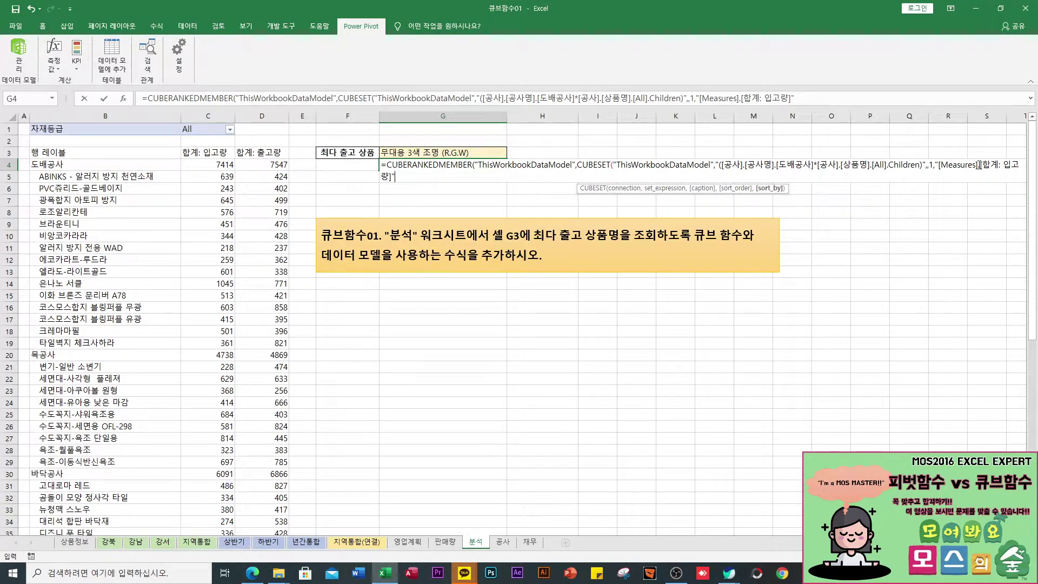
type(")")
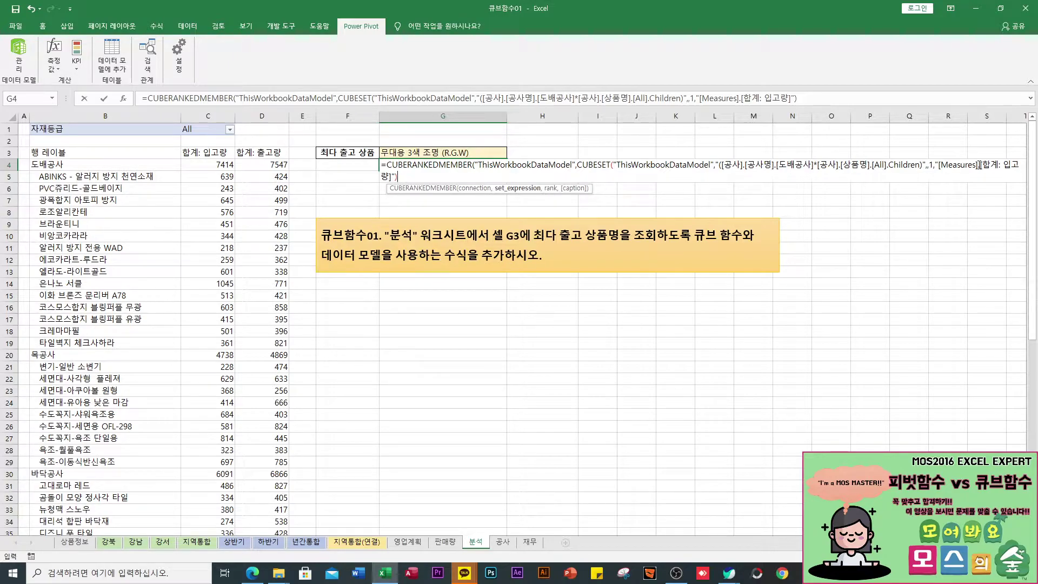
- Set the rank argument of CUBERANKEDMEMBER to 1 and complete the G4 formula
type(",")
type("1)")
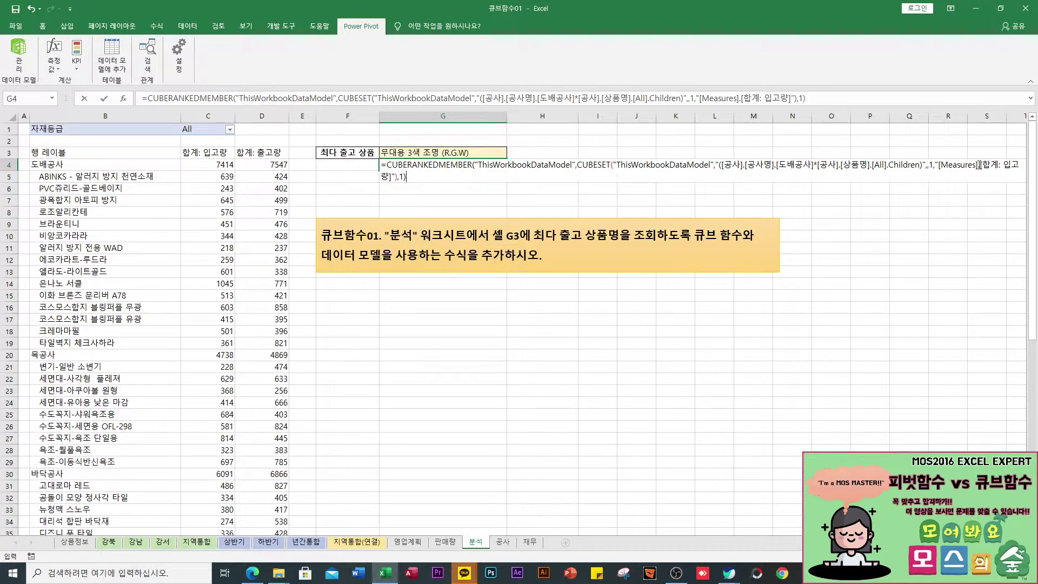
key("Return")
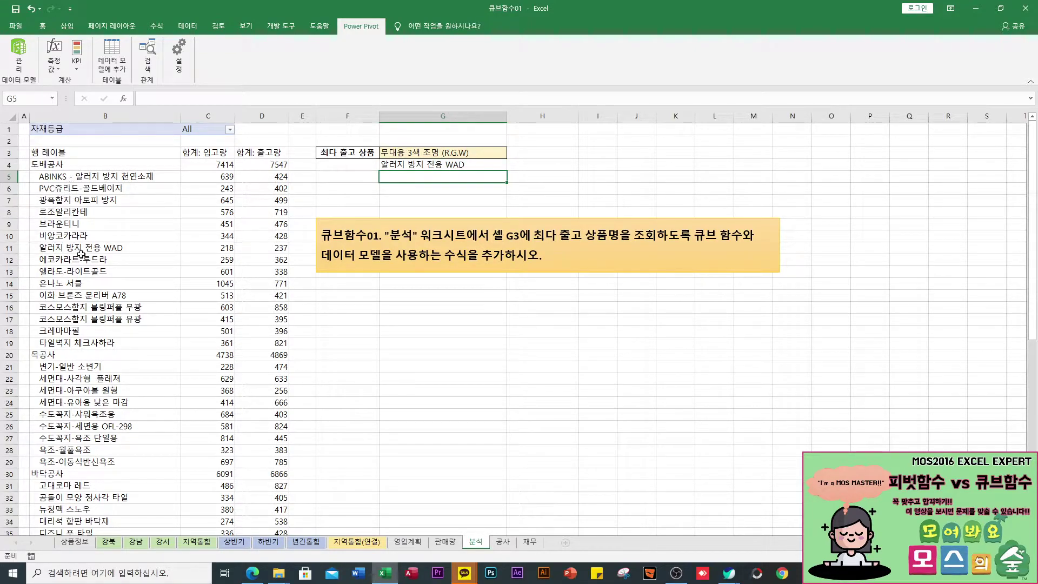
- Compare the 합계: 입고량 value in C11 with the ranking formula in G4
left_click(218, 249)
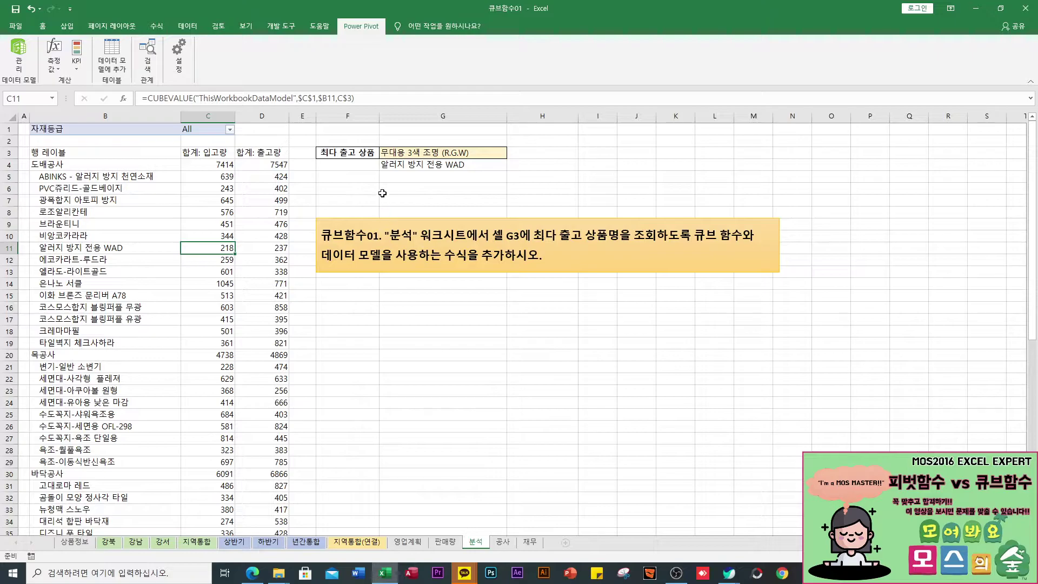
left_click(421, 166)
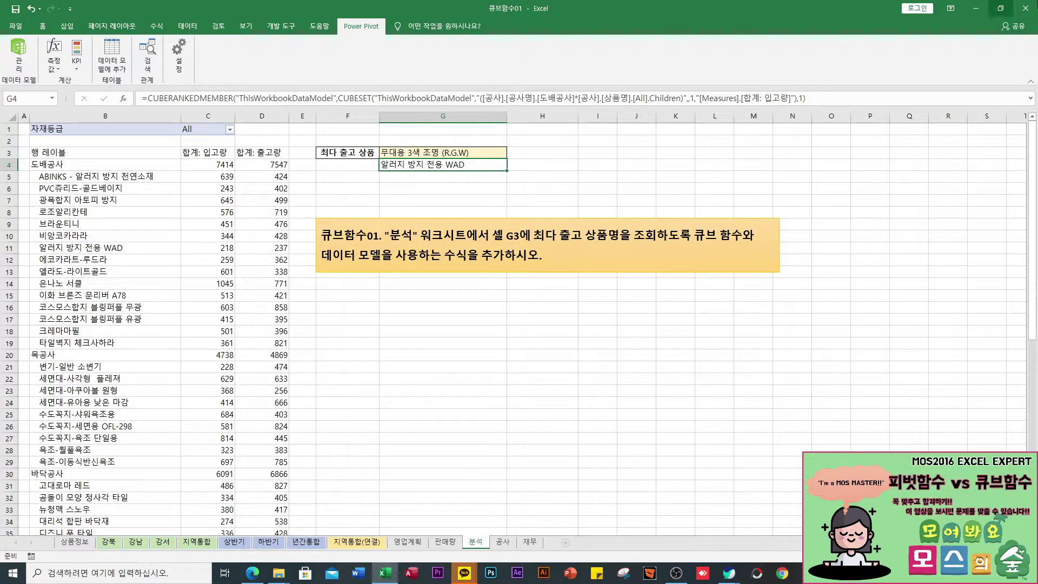
left_click(458, 309)
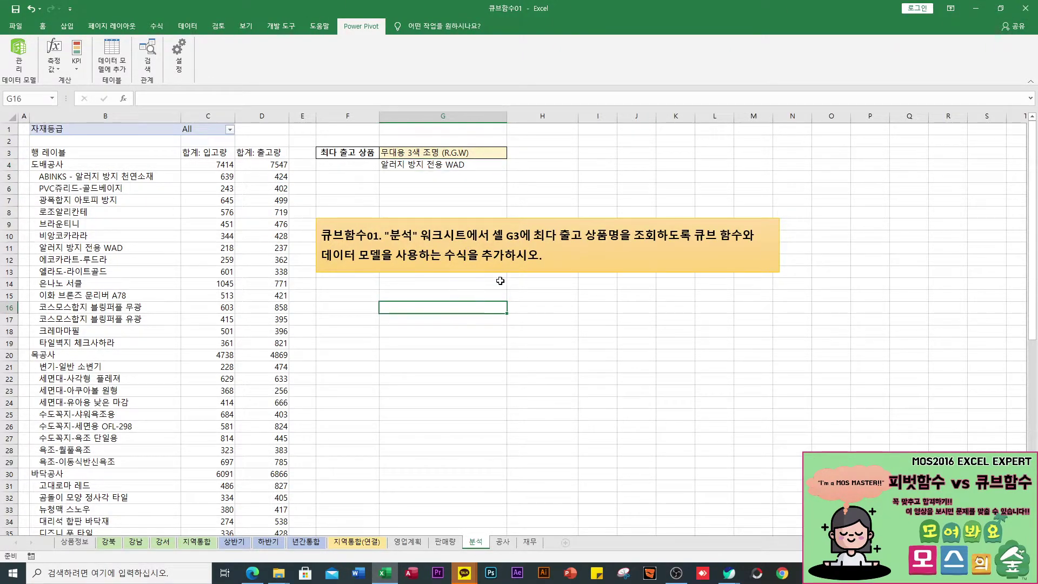
- Close the 큐브함수01 workbook, put the browser away and bring up the 큐브함수02 workbook
left_click(1026, 8)
left_click(518, 301)
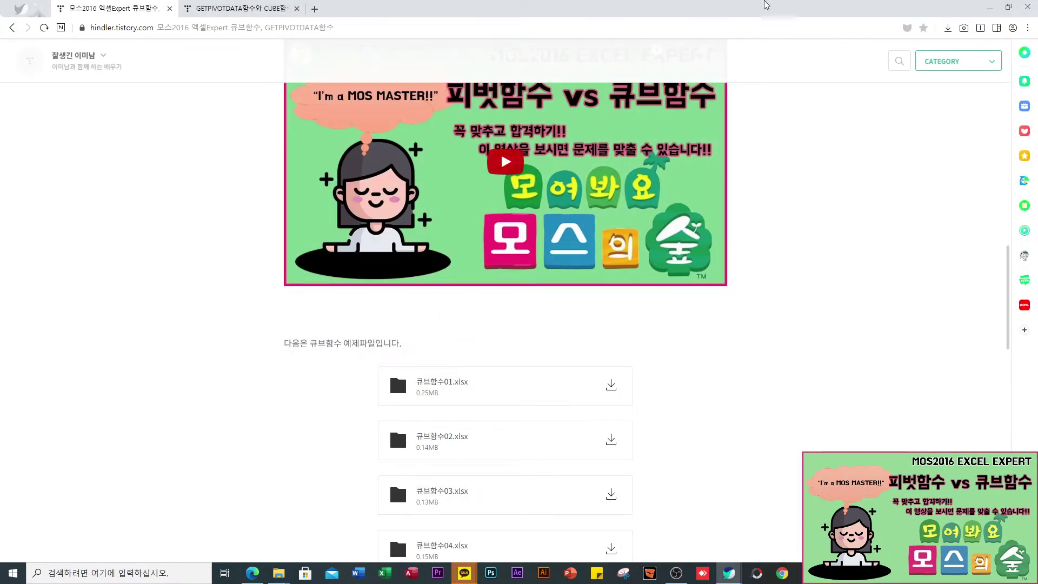
left_click(989, 8)
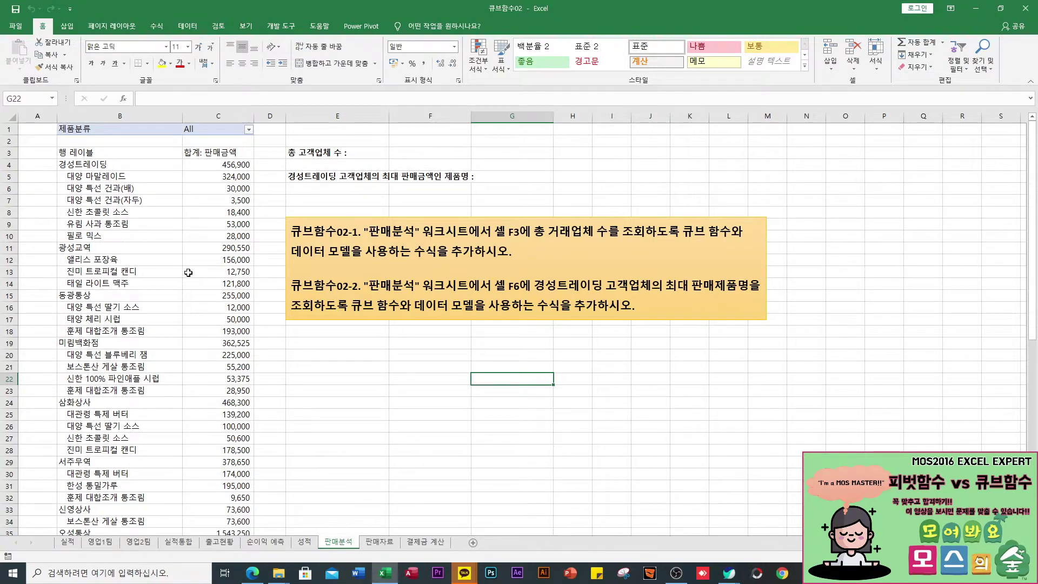
- Inspect the cube formulas behind the product names and sales amounts on the 판매분석 sheet
left_click(182, 270)
left_click(122, 214)
left_click(241, 261)
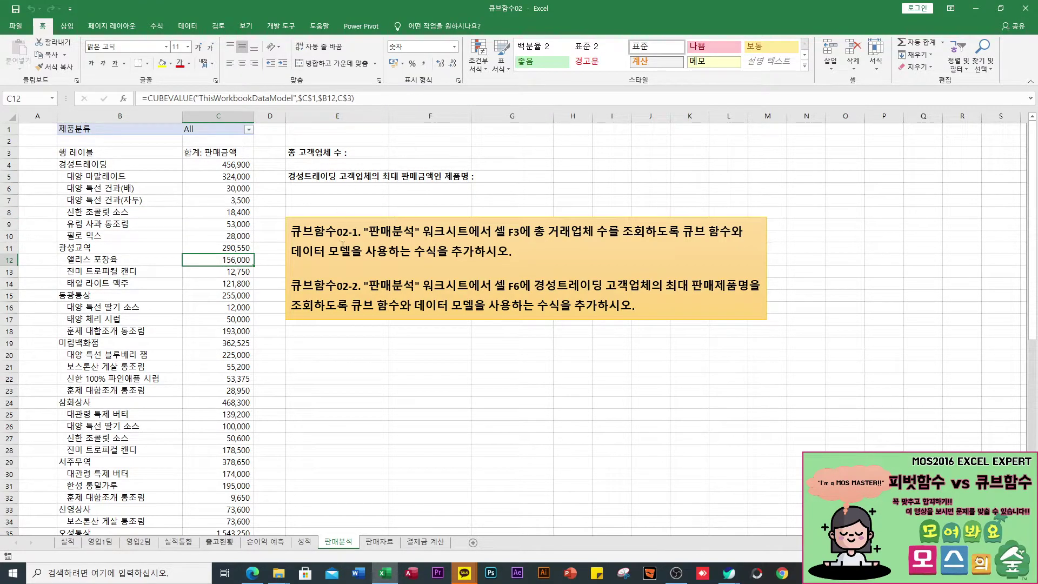
left_click(428, 154)
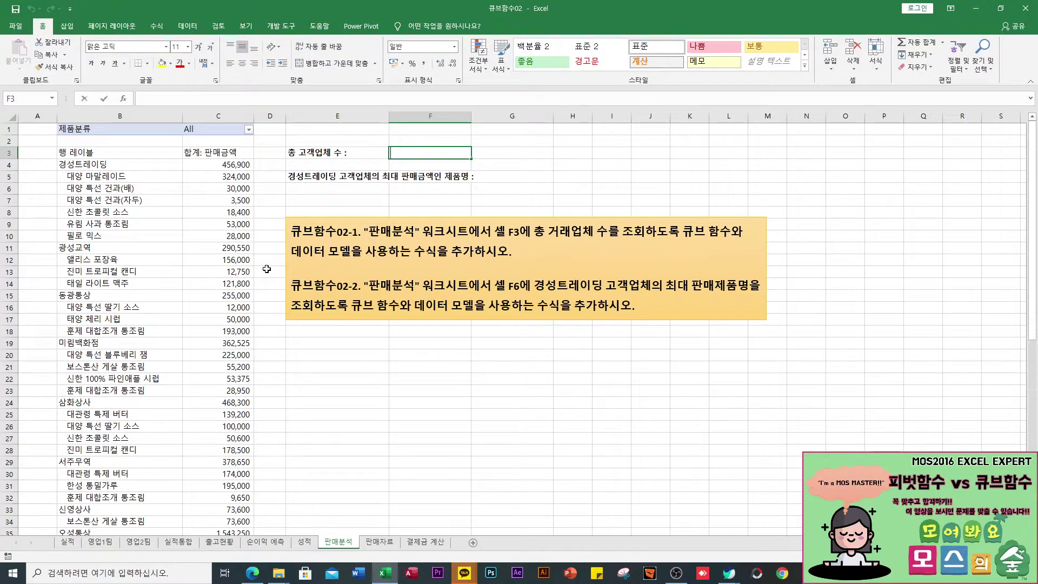
type("=cub")
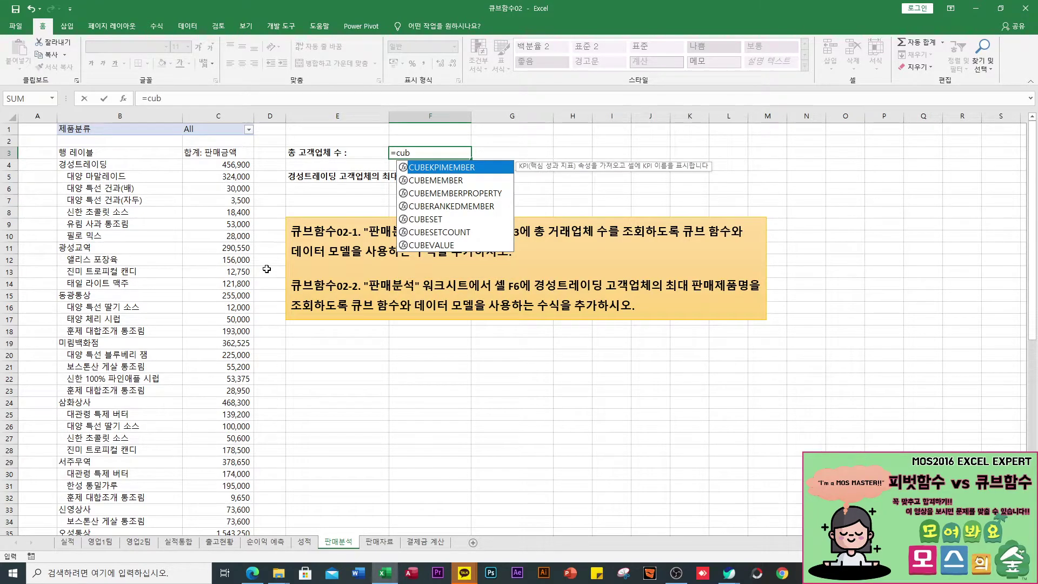
key("Down")
key("Down")
key("Down")
key("Down")
key("Down")
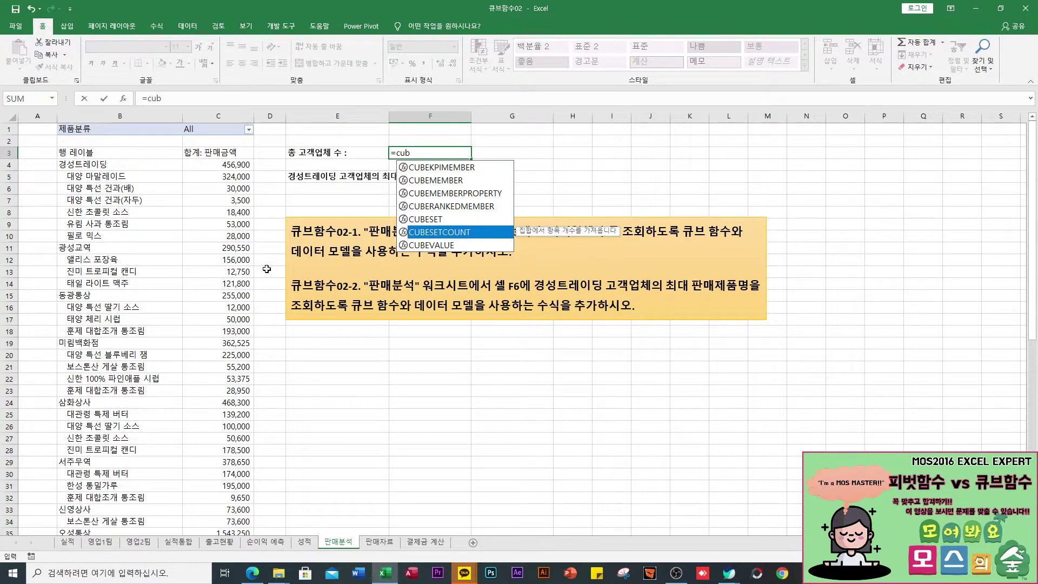
key("Tab")
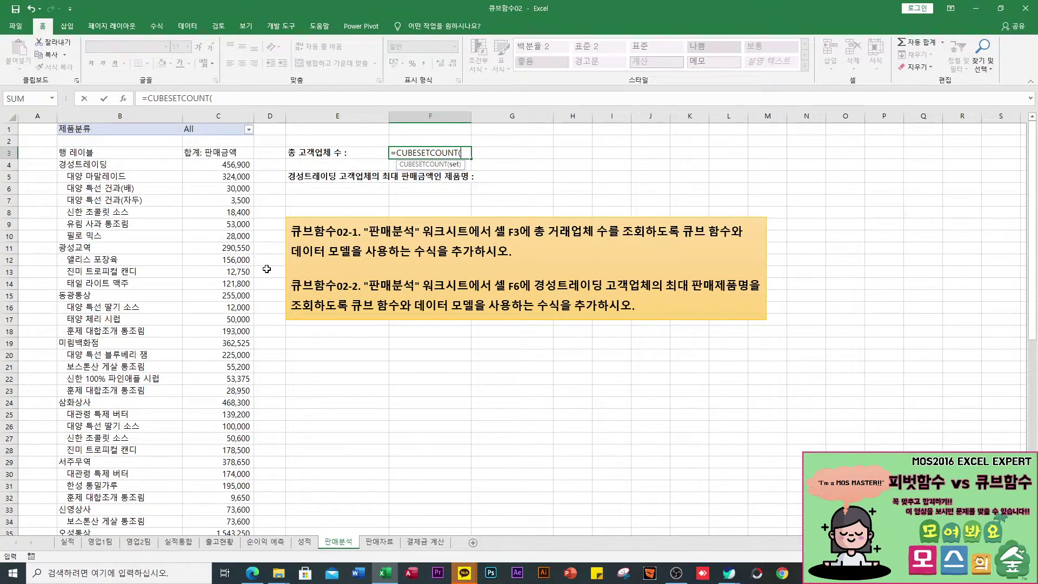
type("\"")
key("Escape")
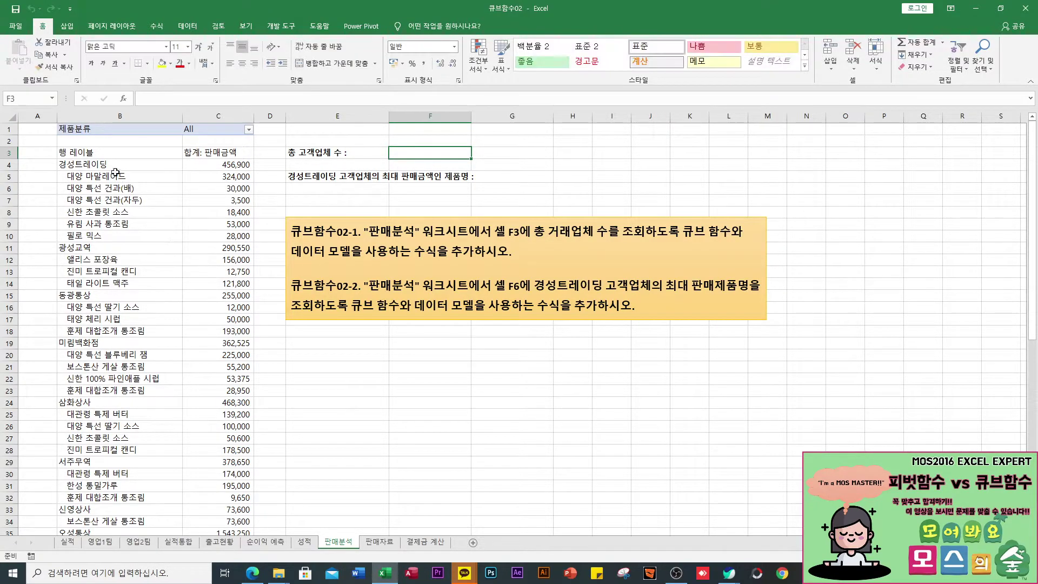
- Inspect the cube formula of the 경성트레이딩 label in B4 and the table headers in row 3
left_click(88, 166)
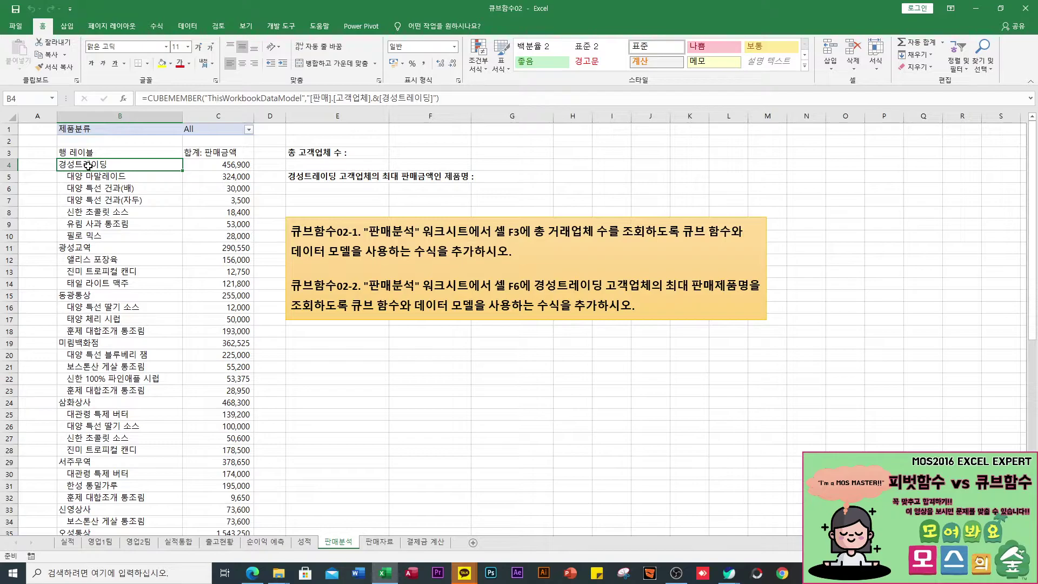
left_click(222, 153)
left_click(113, 153)
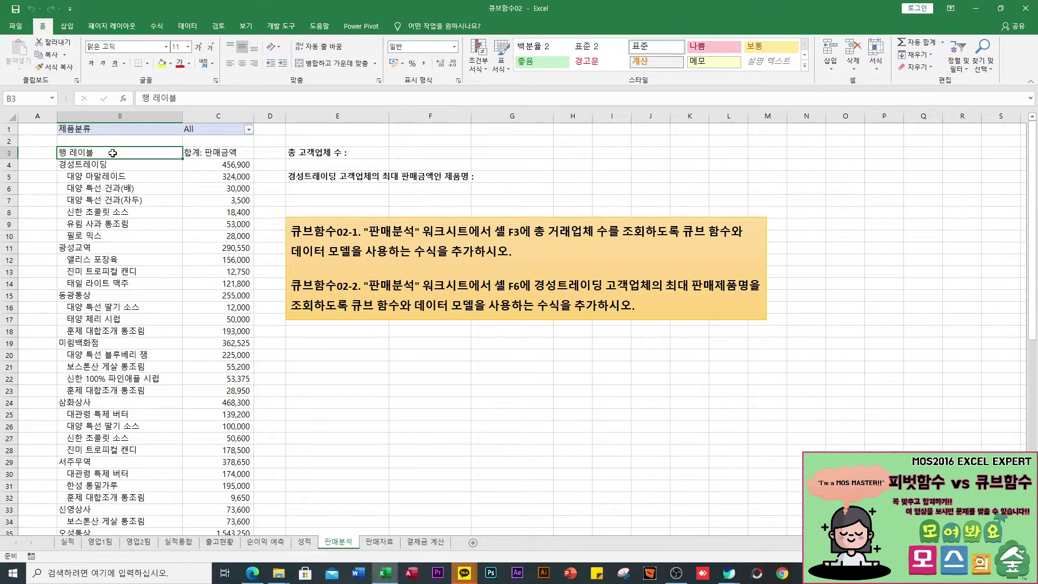
- Begin a CUBESETCOUNT formula in cell F3 for the total number of customer companies
left_click(420, 152)
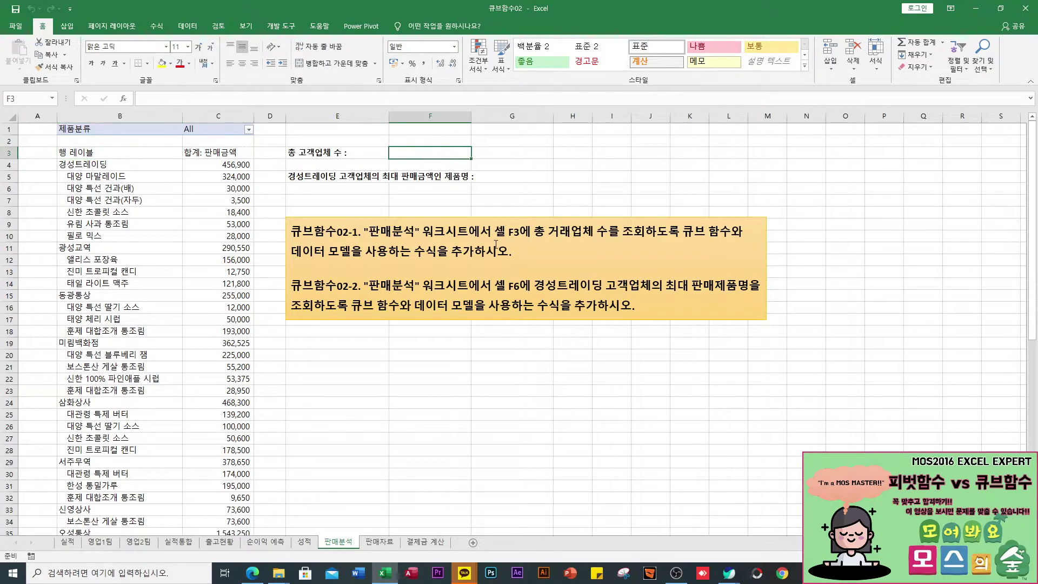
type("=")
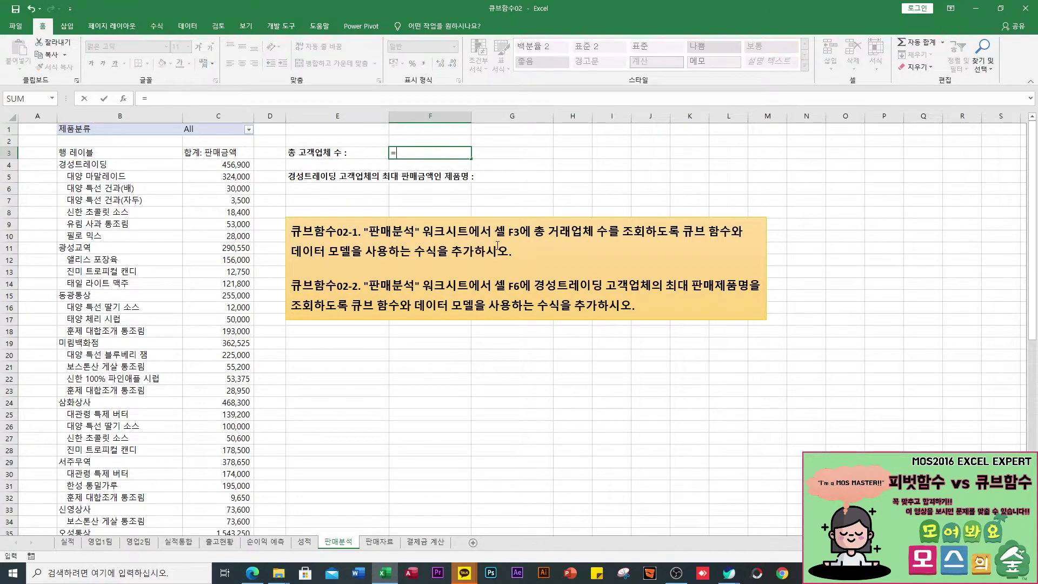
type("cu")
key("Down")
key("Down")
key("Down")
key("Down")
key("Down")
key("Tab")
type("\"")
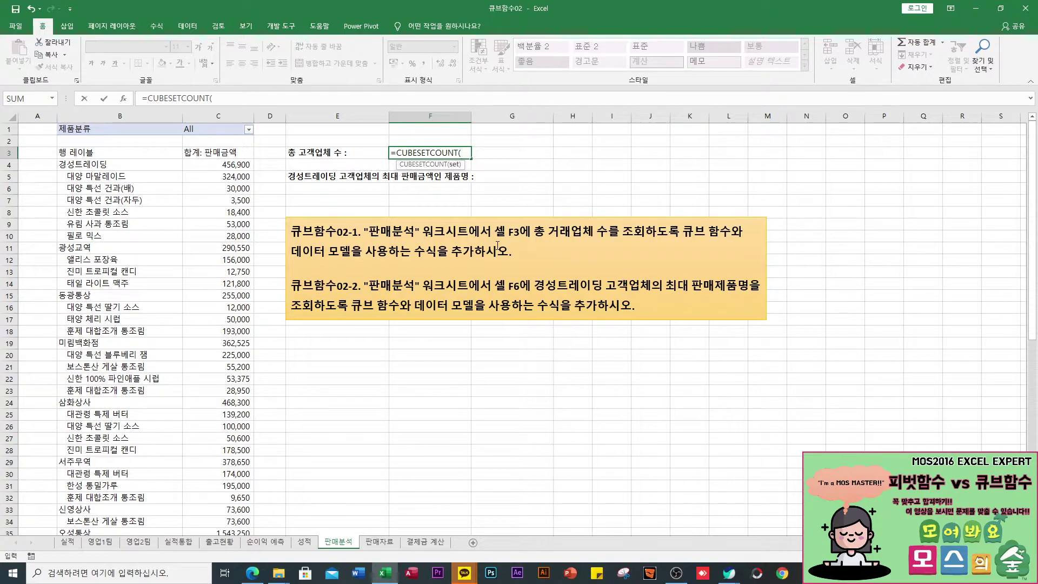
type("[")
key("BackSpace")
key("BackSpace")
key("BackSpace")
key("BackSpace")
key("BackSpace")
key("BackSpace")
key("BackSpace")
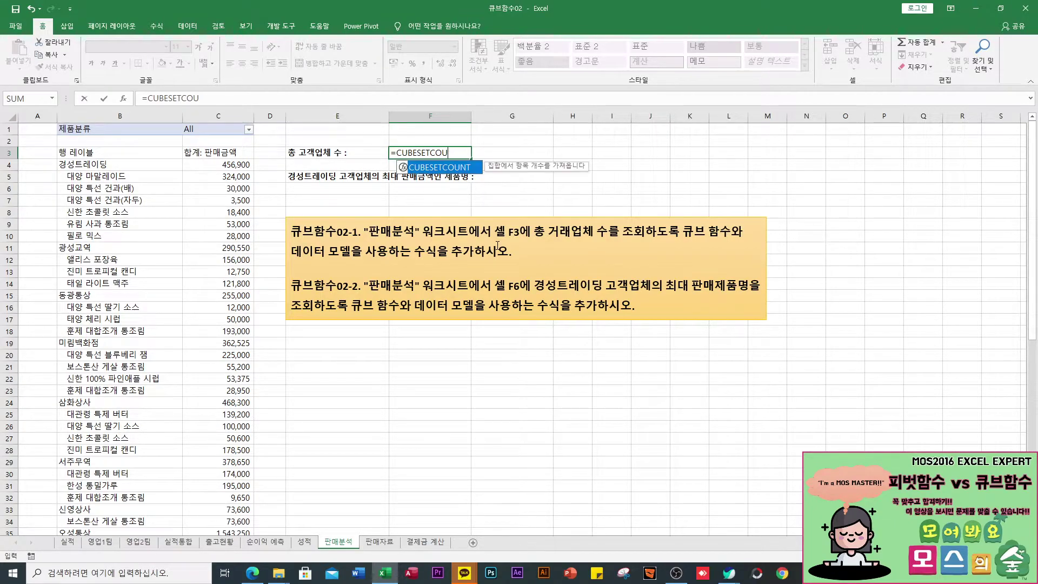
type("(")
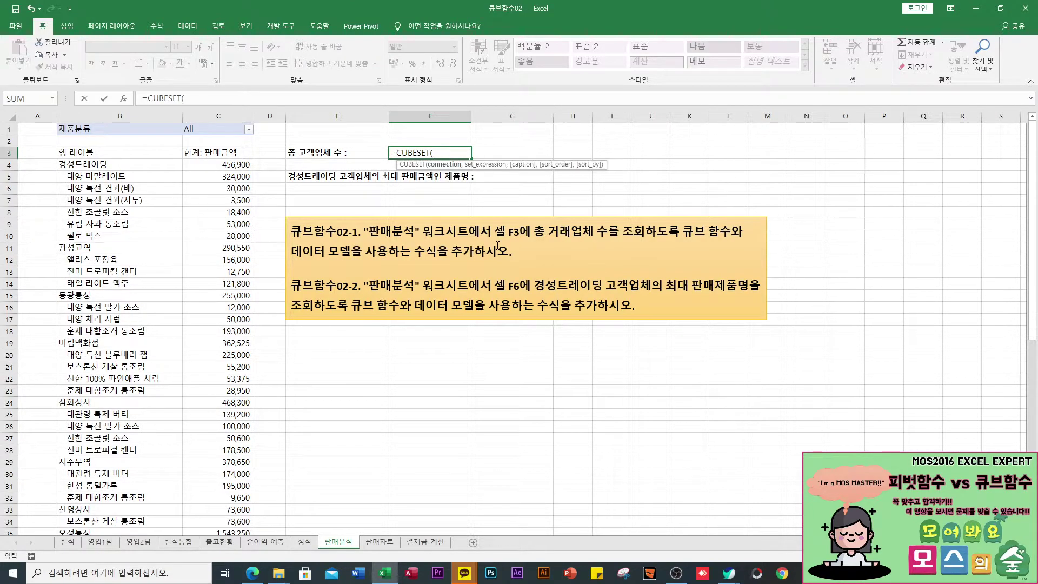
type("\"")
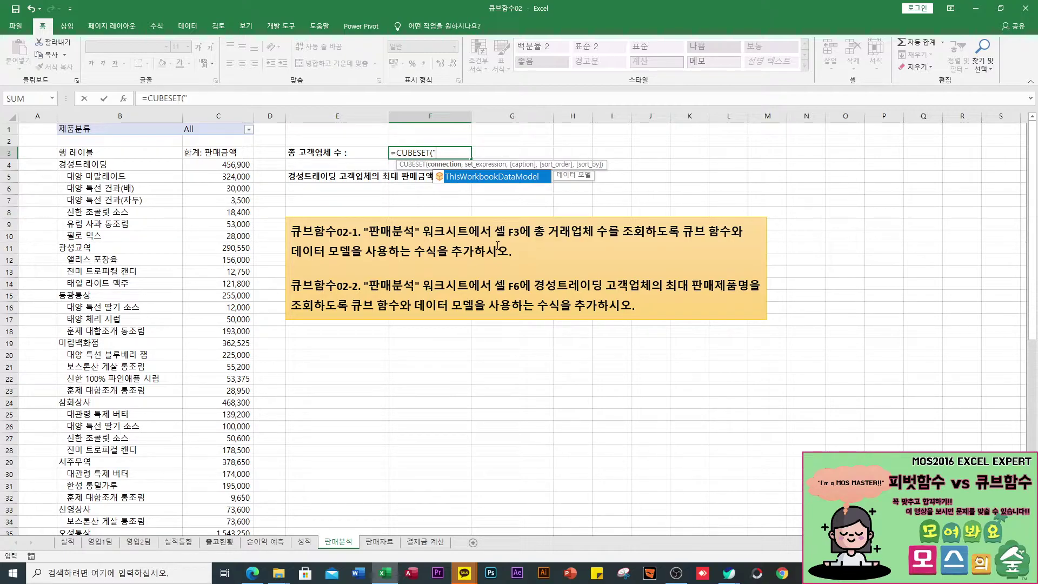
type("\",")
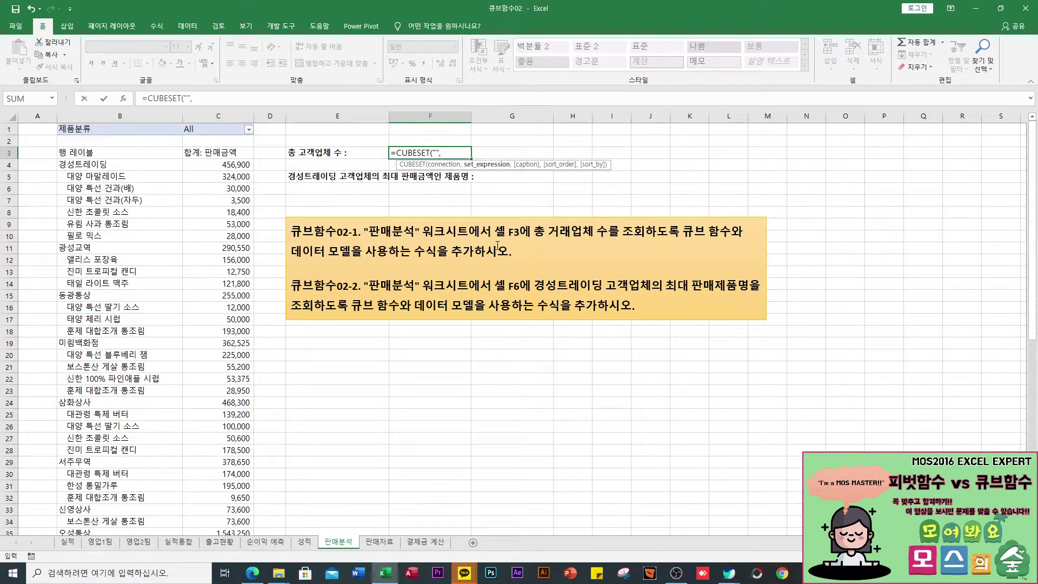
type("\"")
left_click(454, 152)
key("BackSpace")
key("BackSpace")
key("BackSpace")
key("BackSpace")
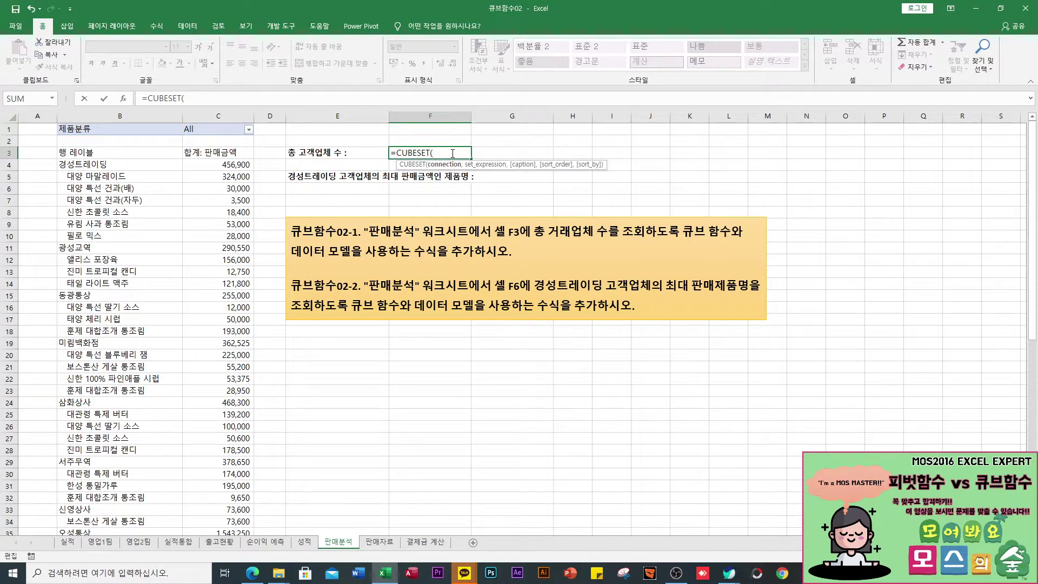
key("BackSpace")
key("Down")
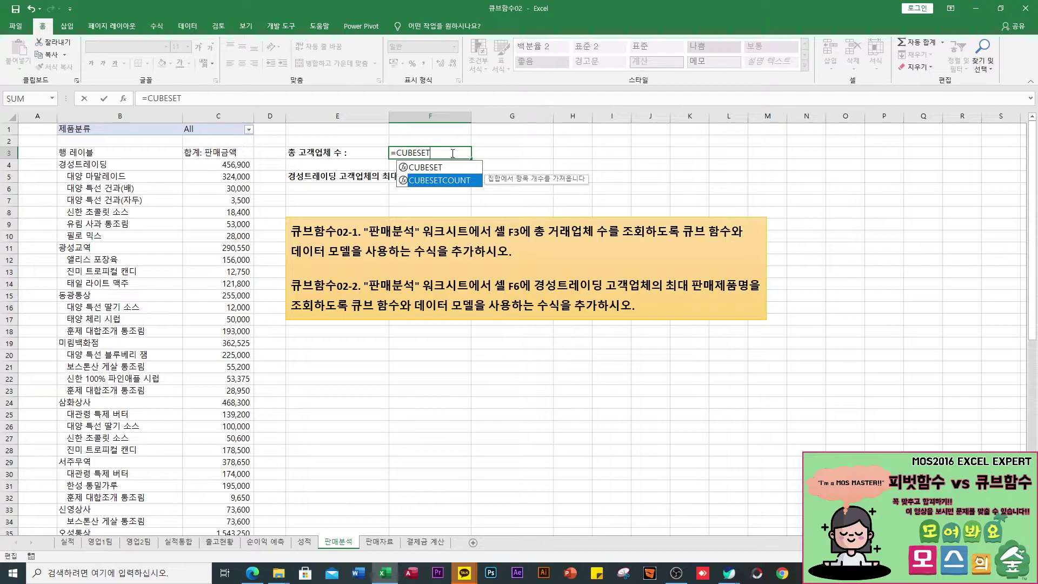
key("Tab")
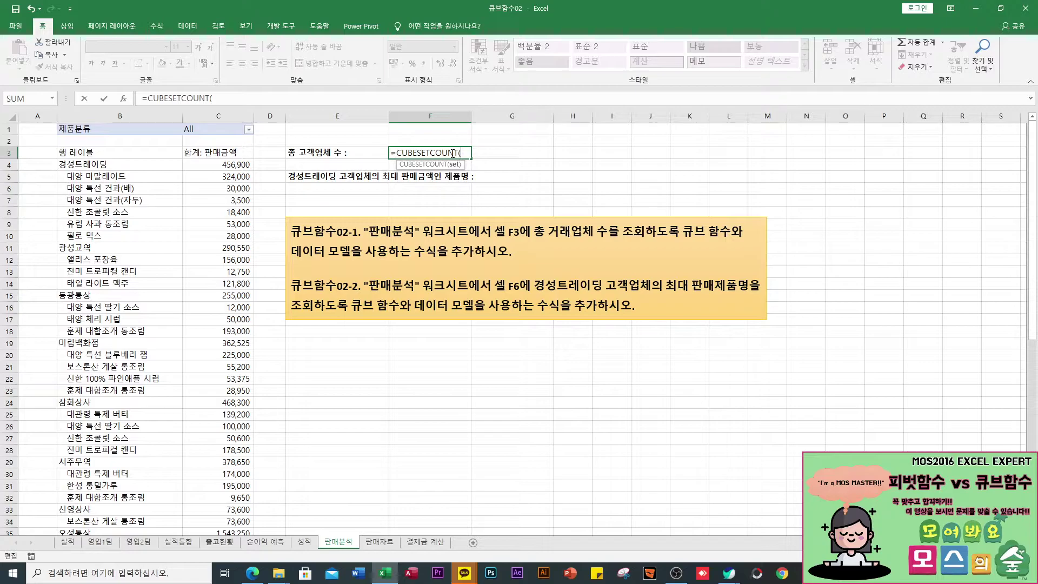
- Nest a CUBESET function as the set argument of F3's CUBESETCOUNT, using "ThisWorkbookDataModel" as its connection
type("cu")
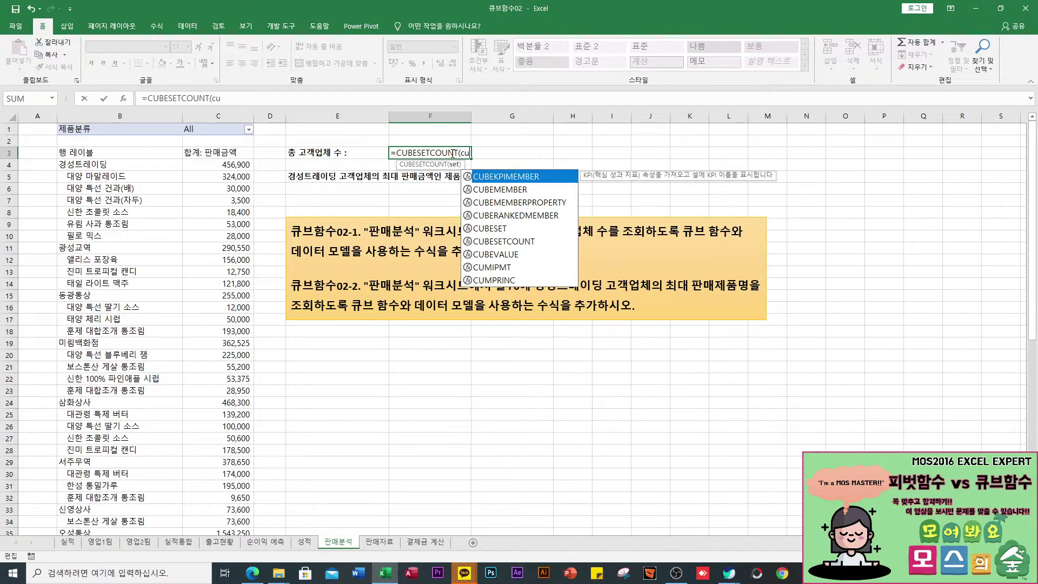
key("Down")
key("Down")
key("Down")
key("Down")
key("Tab")
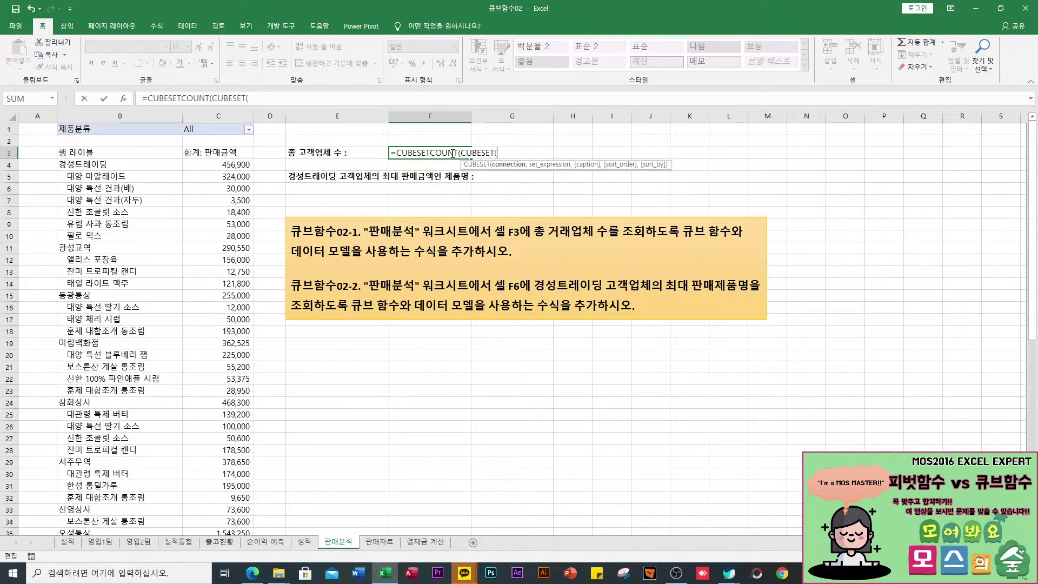
type("\"")
key("Tab")
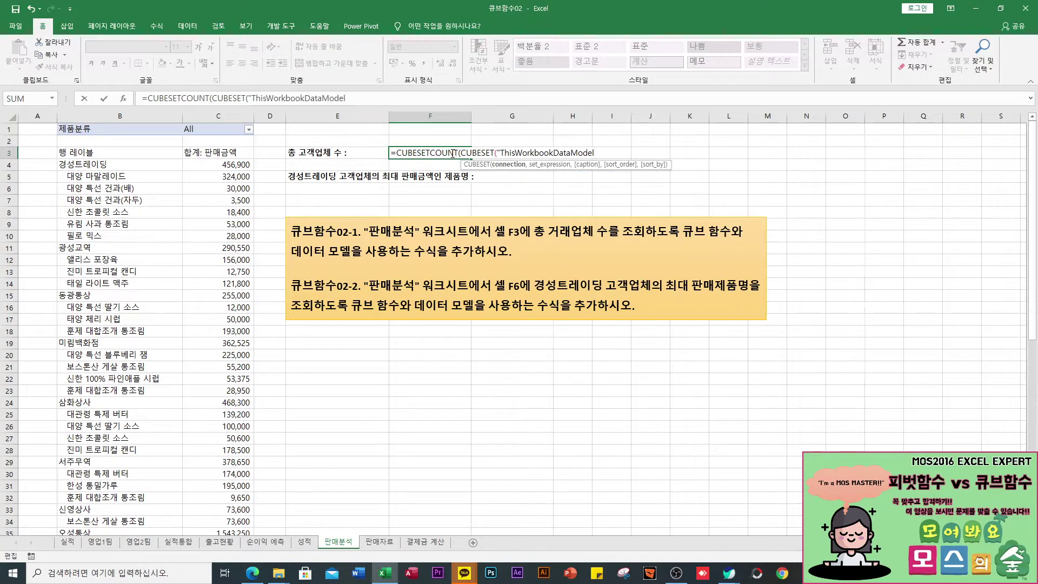
type("\"")
type(",")
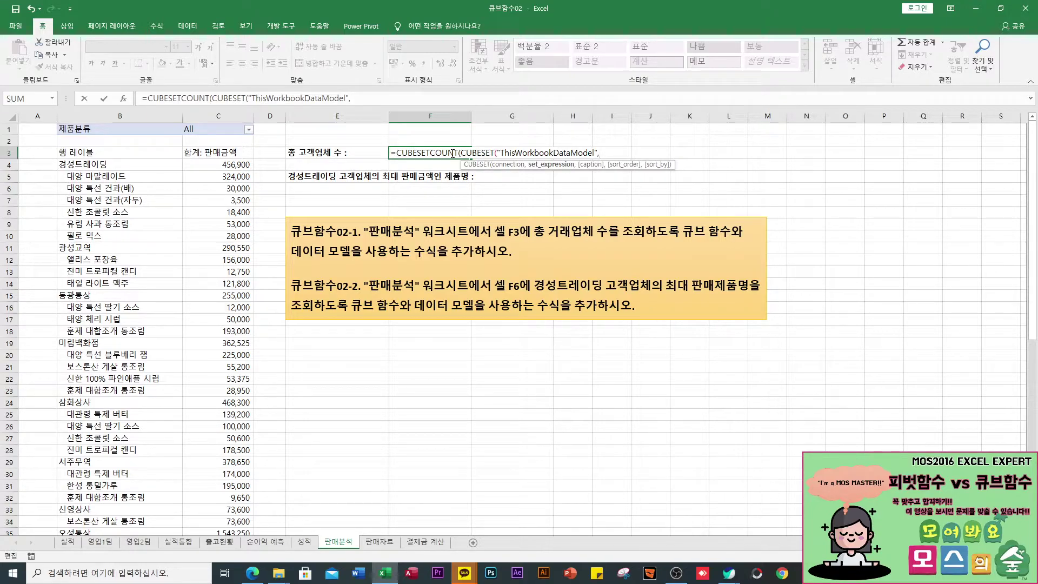
- Set the CUBESET set expression in F3's formula to "[판매].[고객업체].[All].Children"
type("\"")
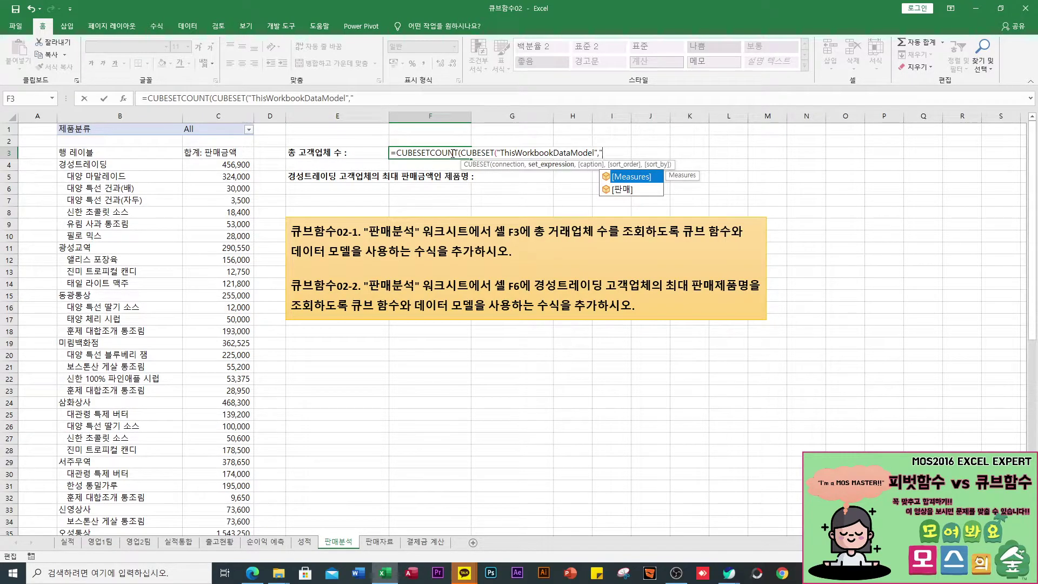
key("Down")
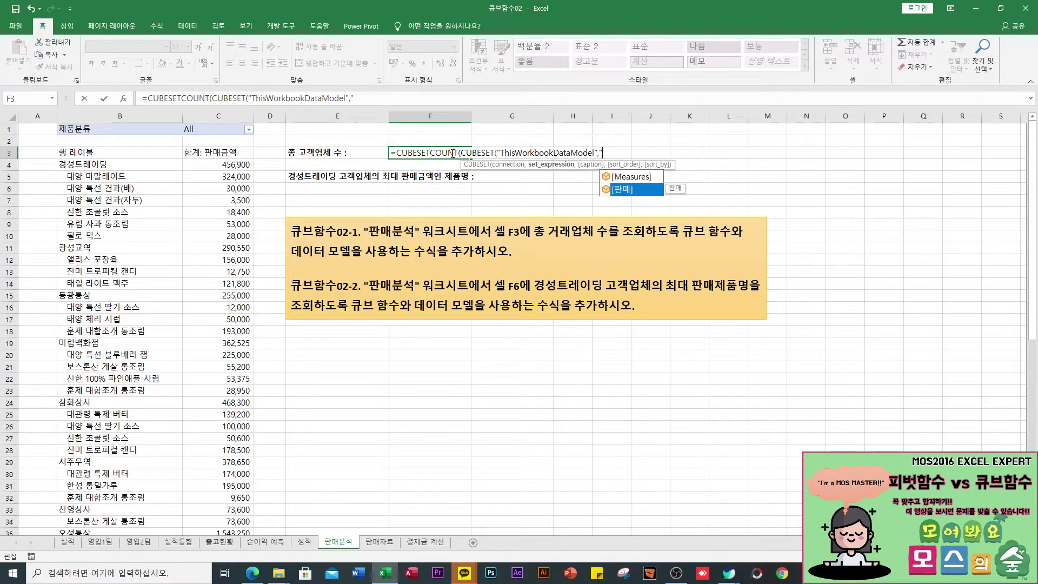
type(".")
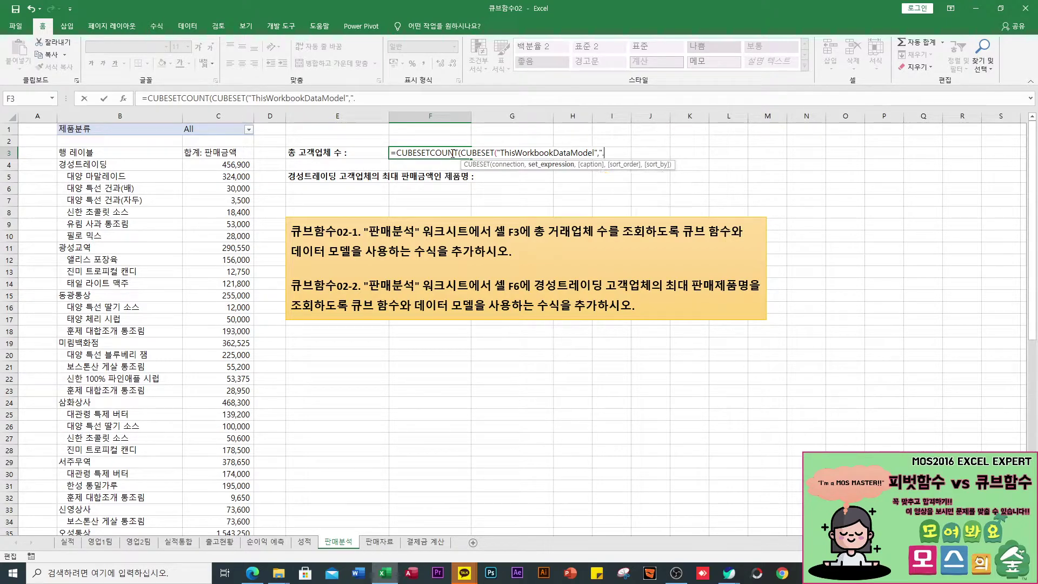
key("BackSpace")
key("Down")
key("Tab")
type(".")
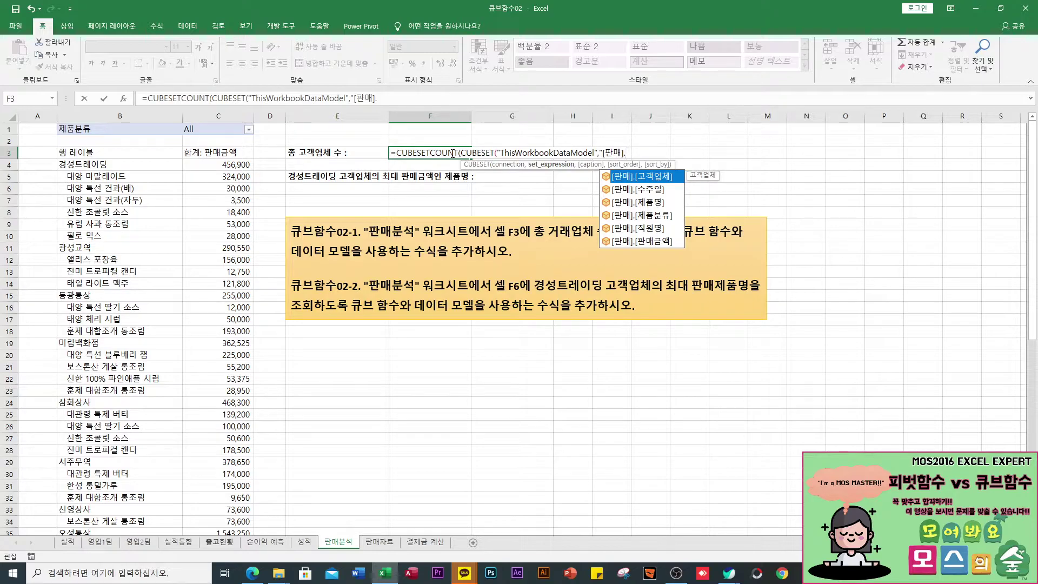
key("Tab")
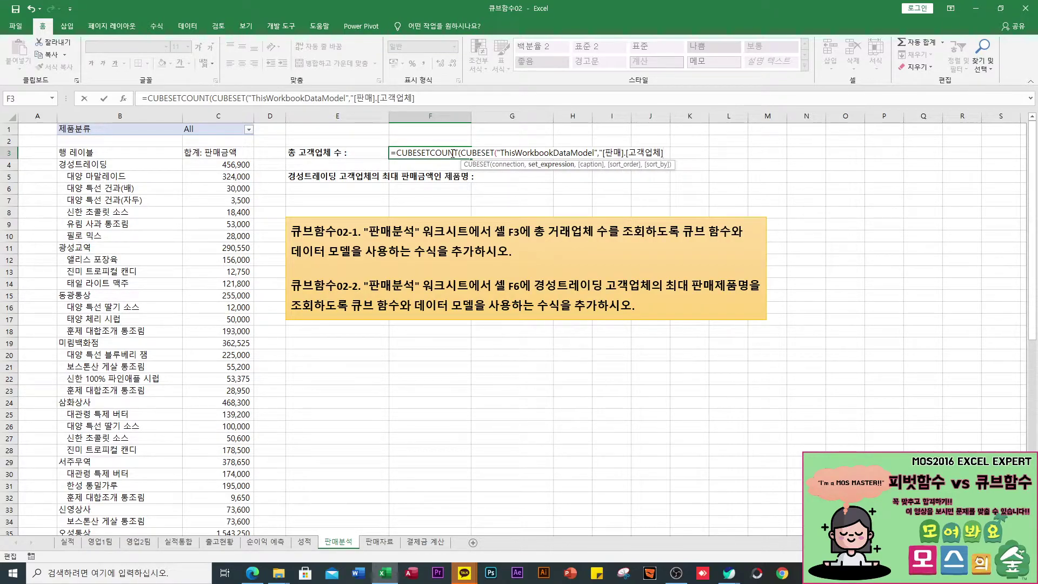
type(".")
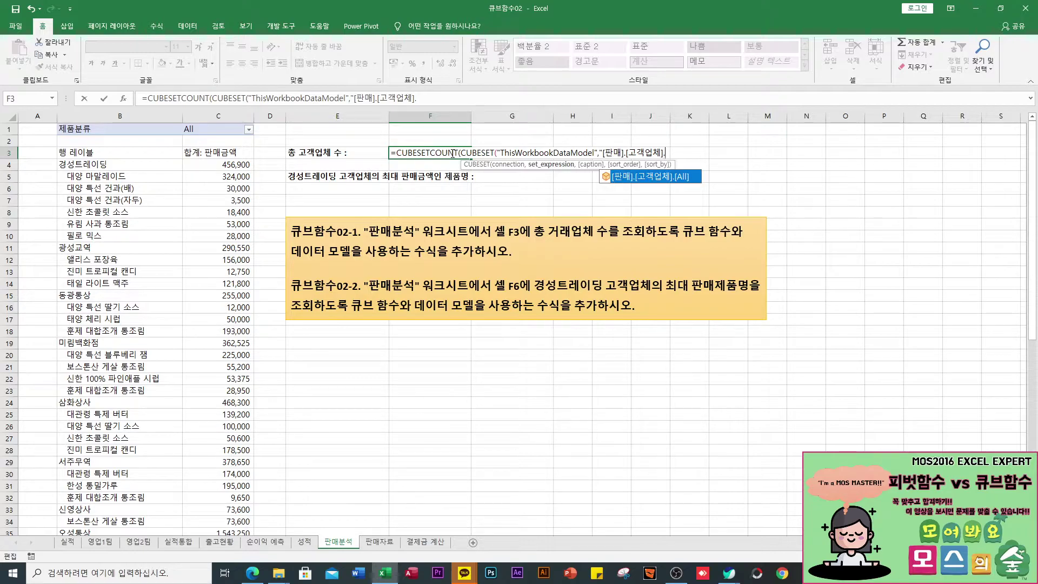
type("[All].C")
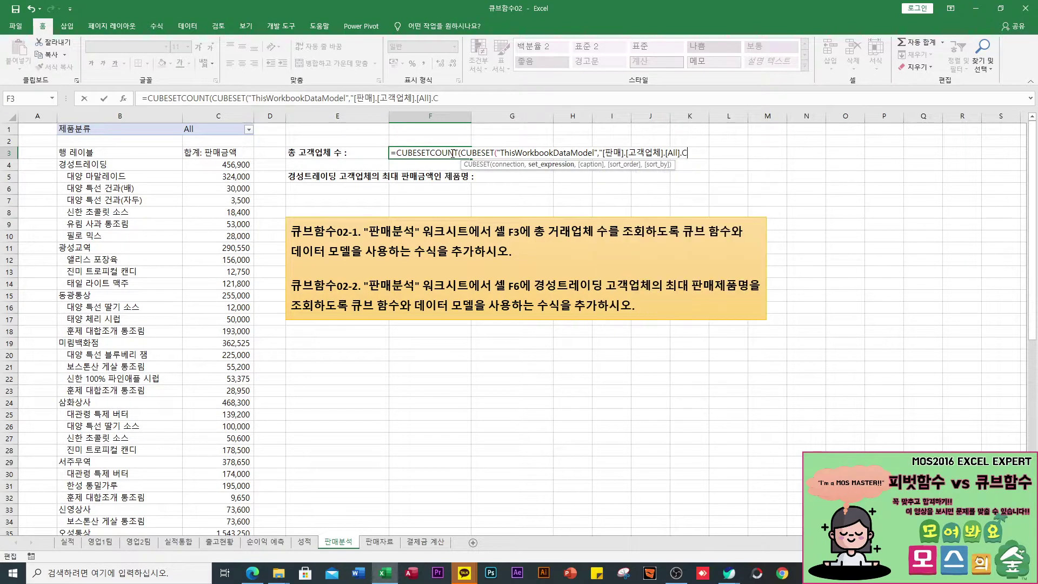
type("hildren\",")
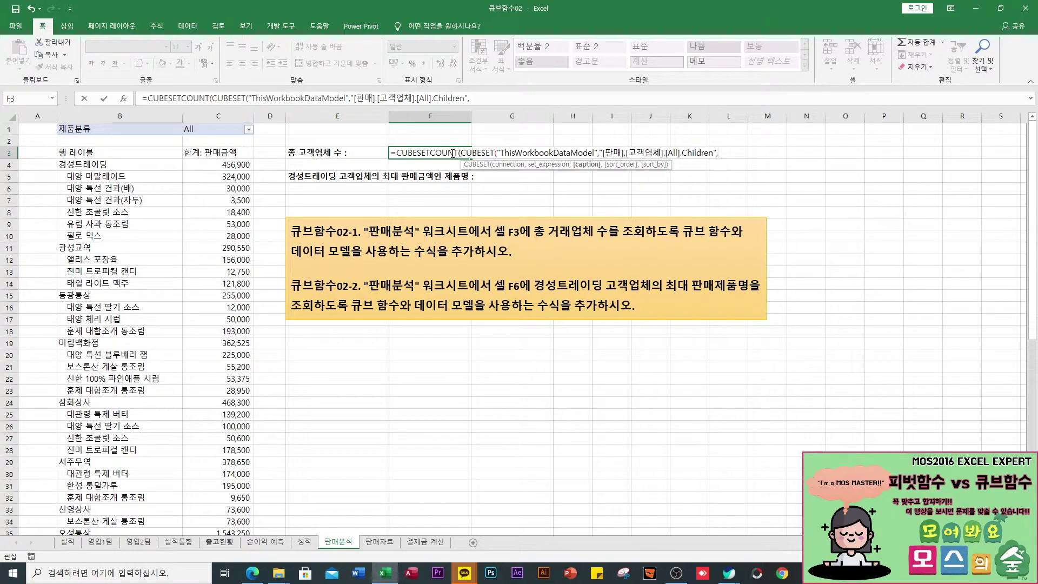
- Complete F3's formula with an empty caption, sort order 2 and "[Measures].[합계: 판매금액]" as the sort-by measure
type(",")
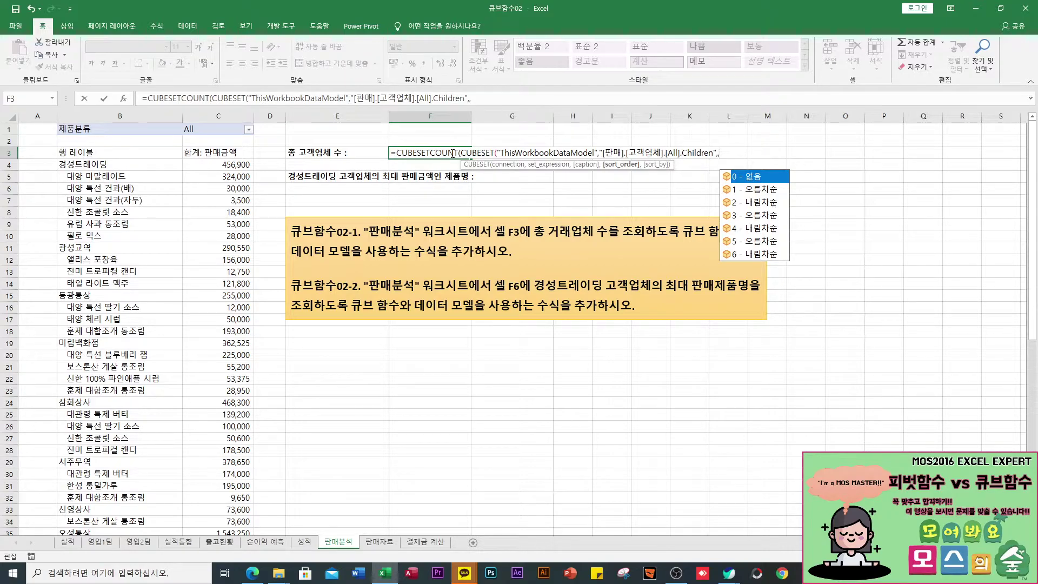
key("Escape")
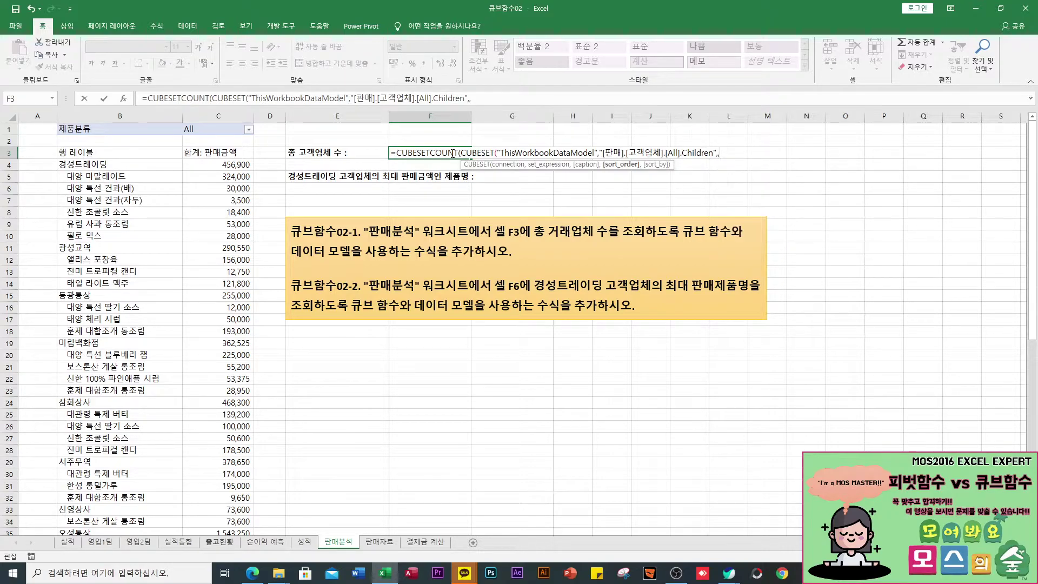
type("2,")
type("\"")
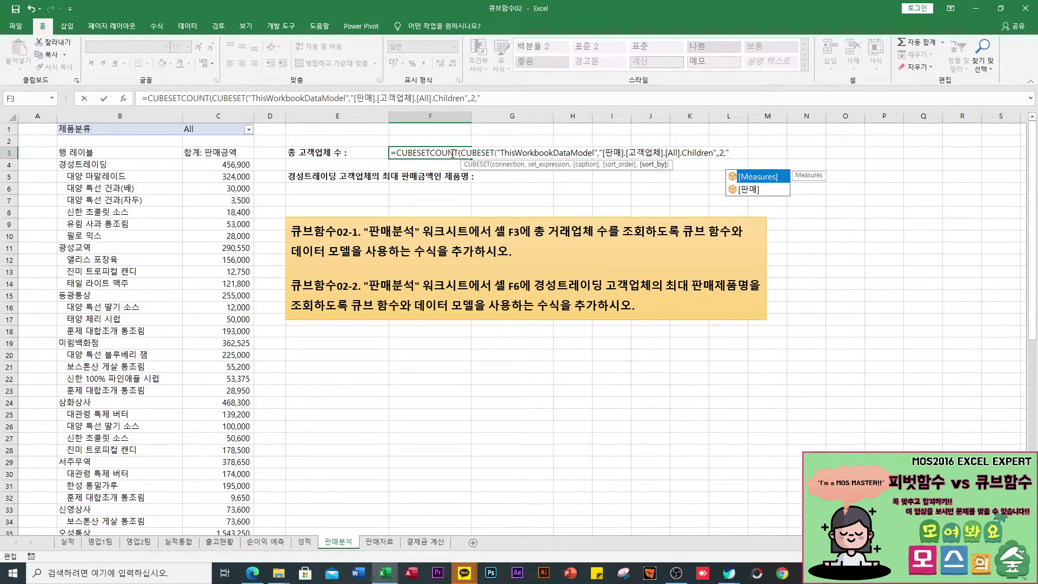
key("Tab")
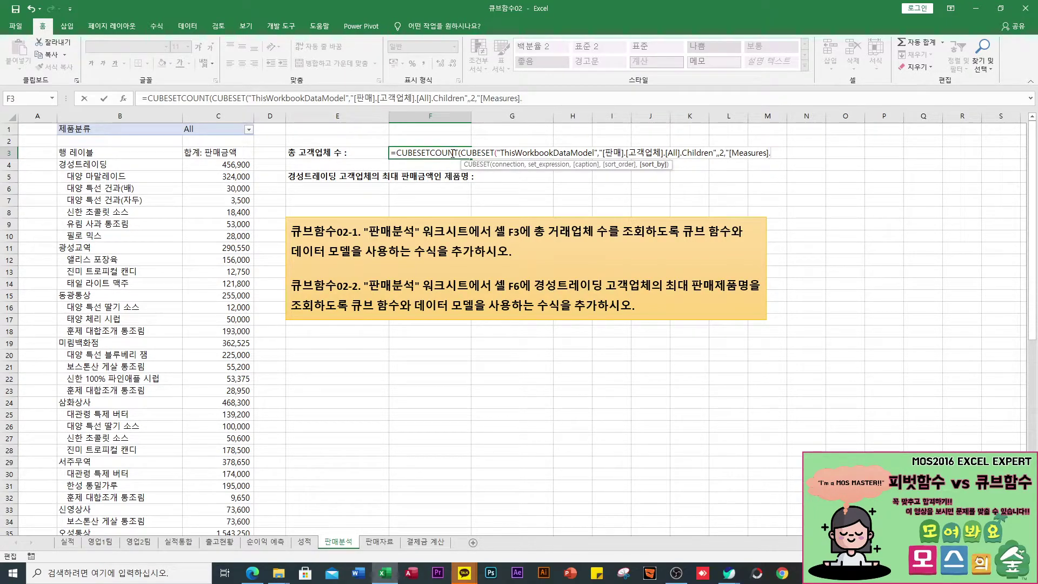
type(".[합")
type("계: ㅍ")
type("판매금액")
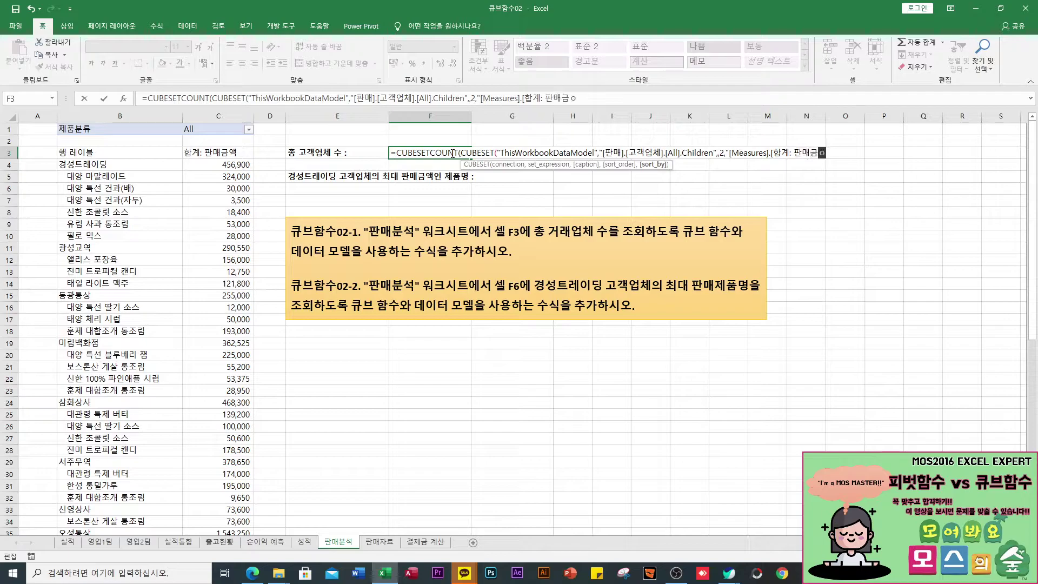
type("]\")")
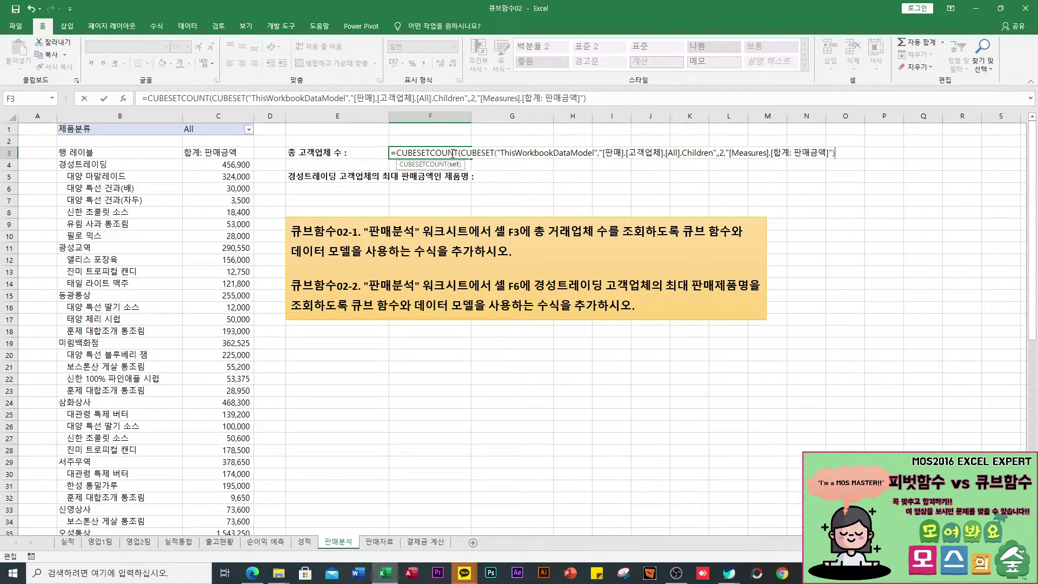
key("Return")
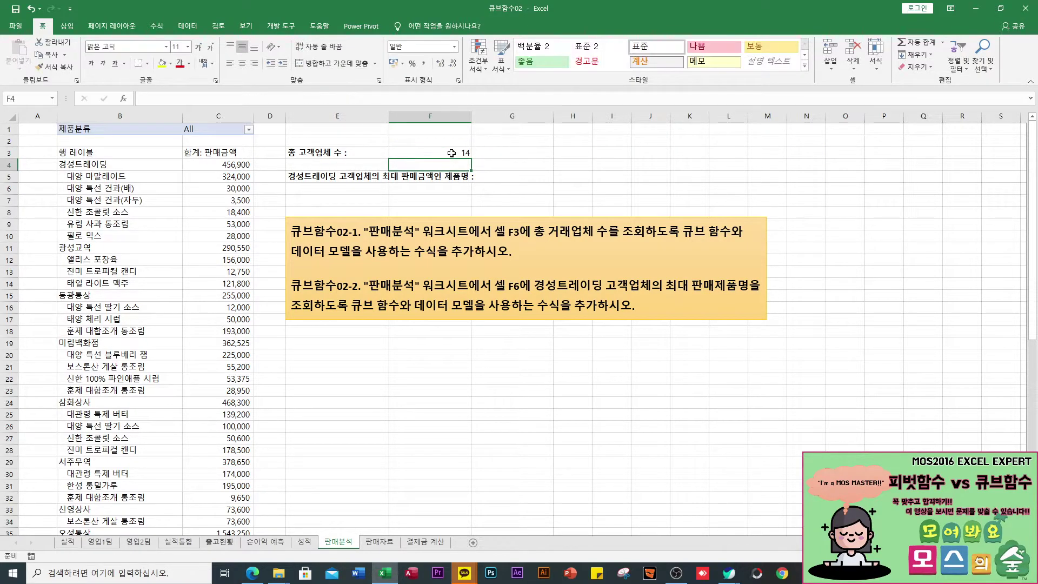
- Check F3's result by selecting every customer company name in column B, from 경성트레이딩 to 혜성백화점, and counting them
left_click(451, 153)
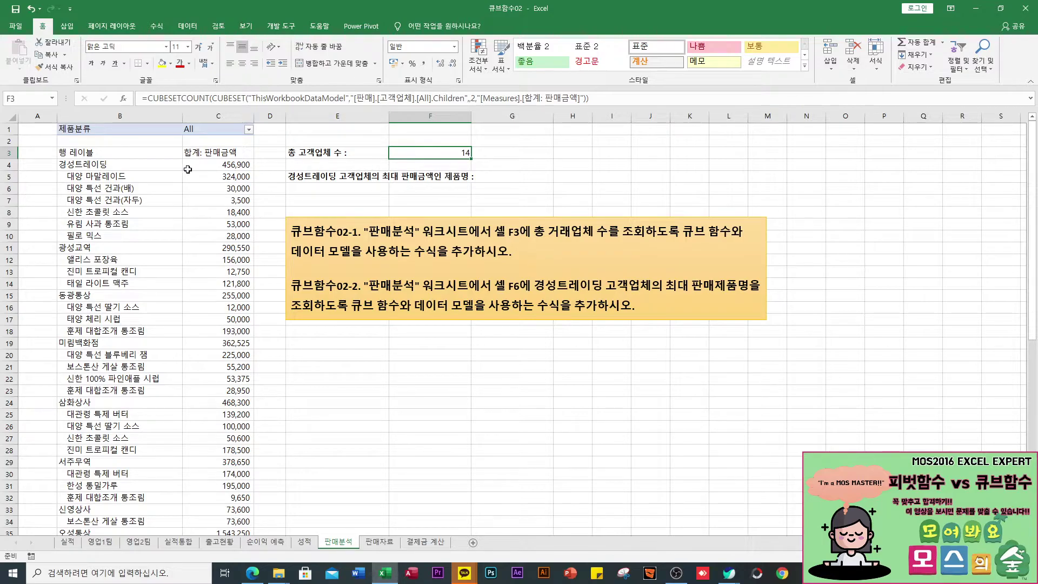
left_click(100, 164)
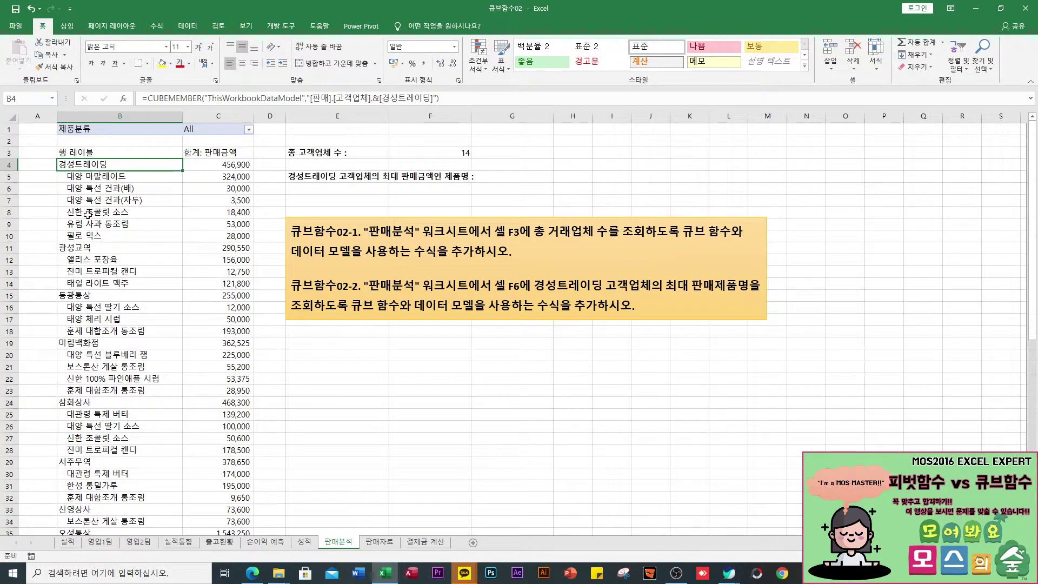
left_click(94, 247, "ctrl")
left_click(94, 295, "ctrl")
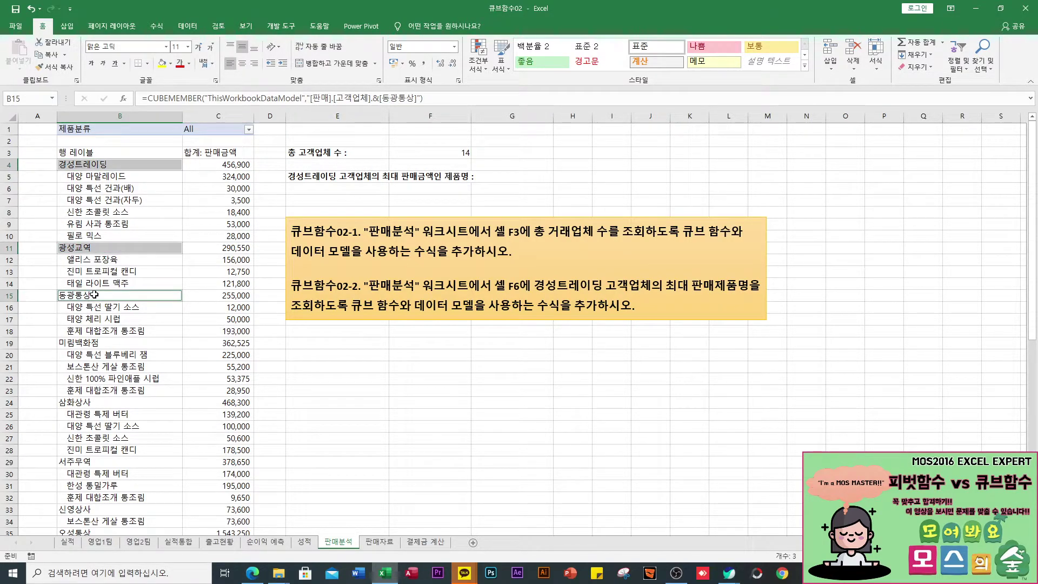
left_click(87, 344, "ctrl")
left_click(86, 403, "ctrl")
scroll(85, 403, "down", 1)
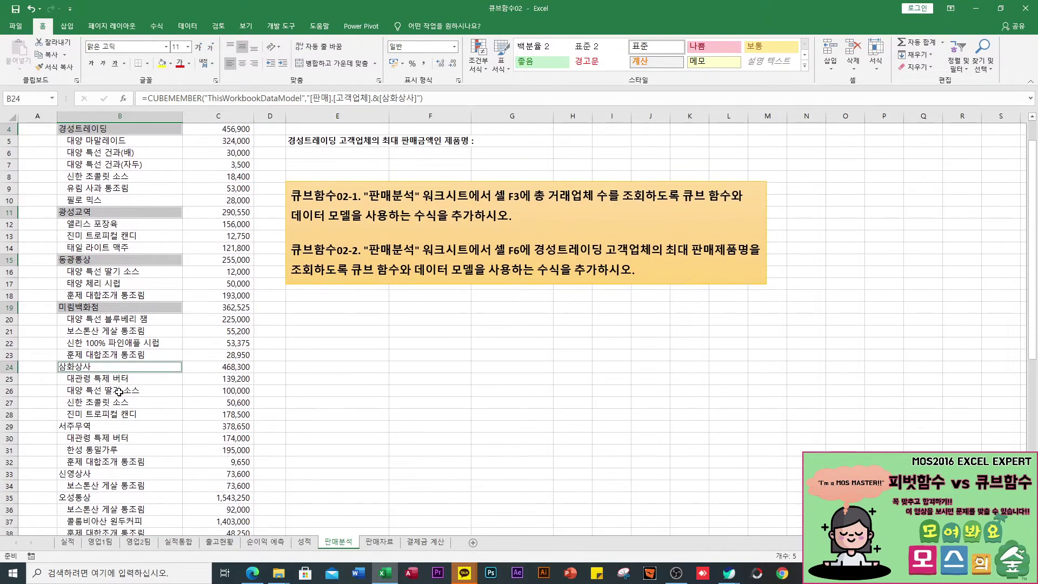
left_click(81, 427, "ctrl")
left_click(79, 473, "ctrl")
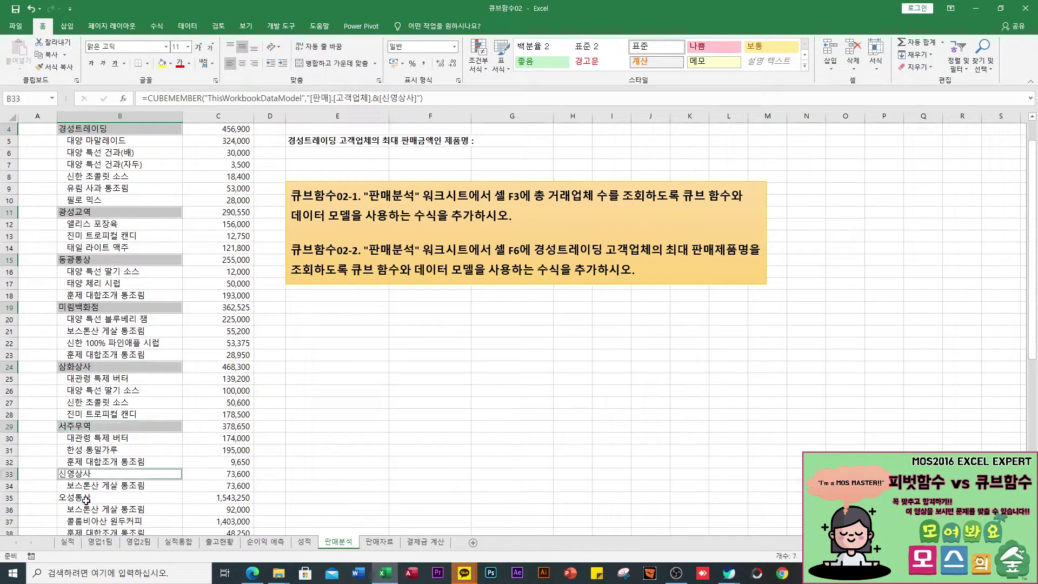
left_click(84, 497, "ctrl")
scroll(86, 476, "down", 3)
left_click(86, 437, "ctrl")
left_click(82, 465, "ctrl")
left_click(82, 497, "ctrl")
scroll(97, 486, "down", 3)
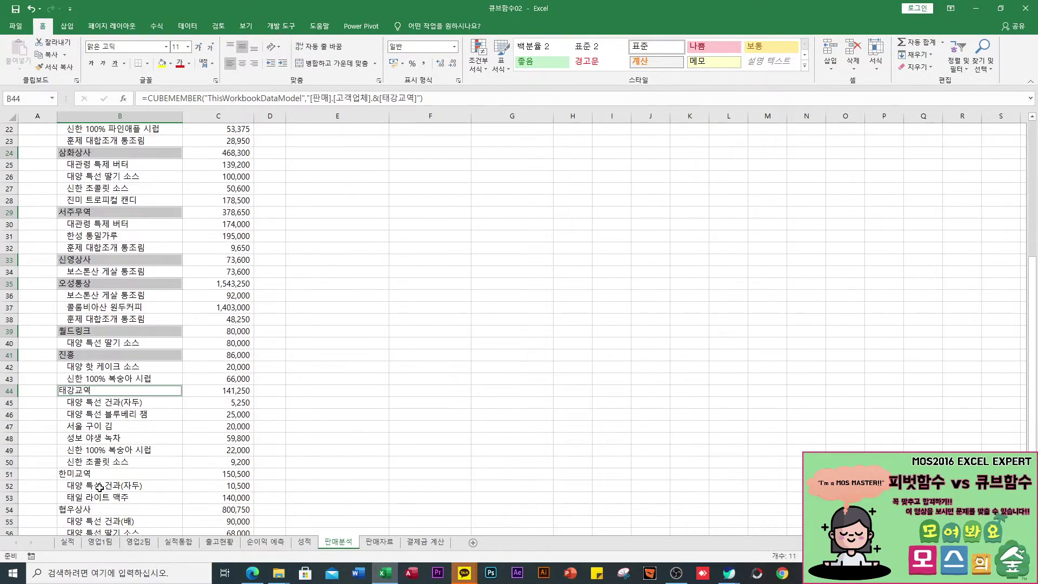
left_click(81, 474, "ctrl")
scroll(114, 497, "down", 4)
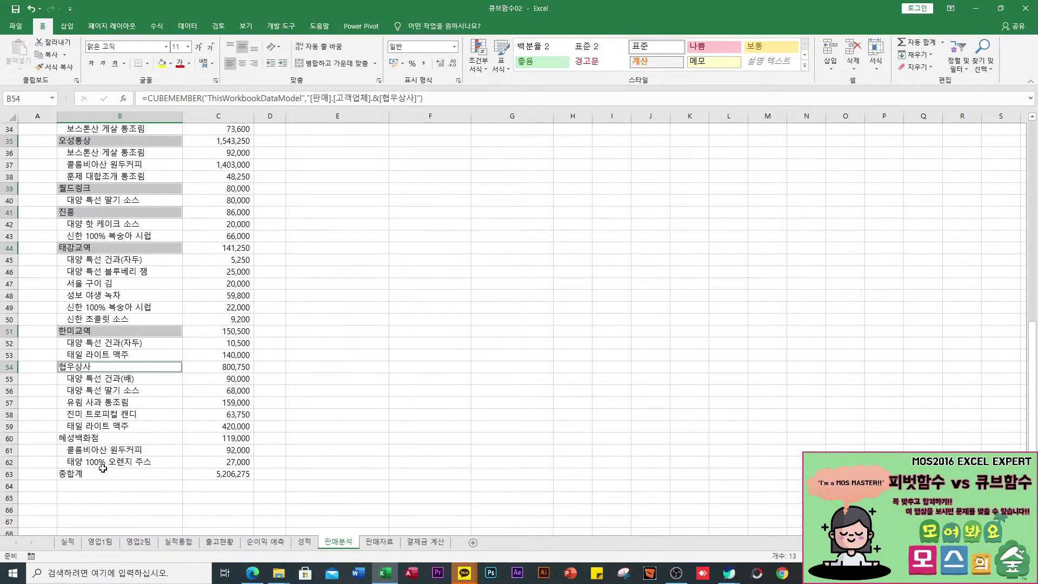
left_click(89, 440)
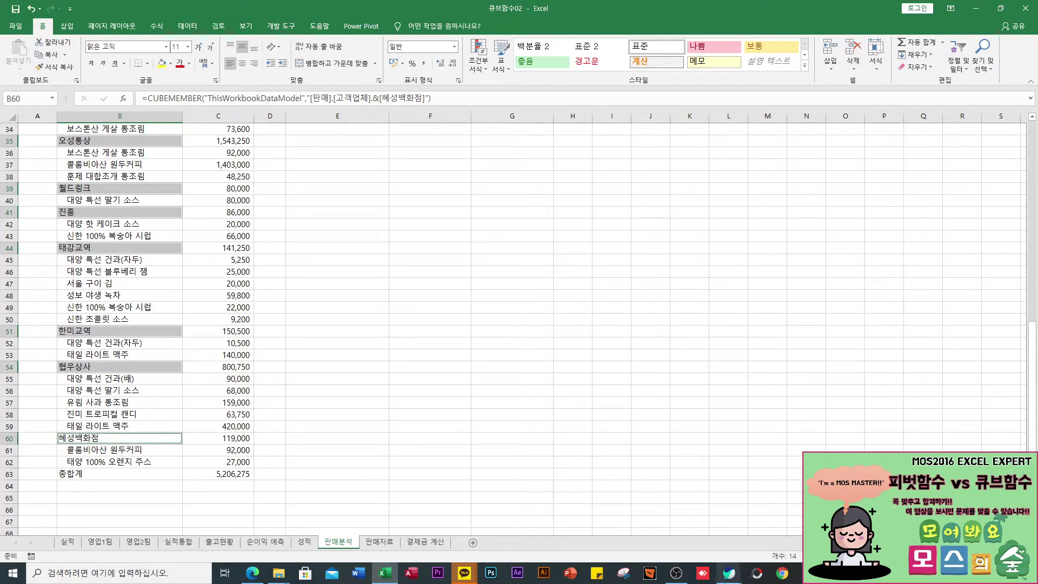
scroll(358, 338, "up", 11)
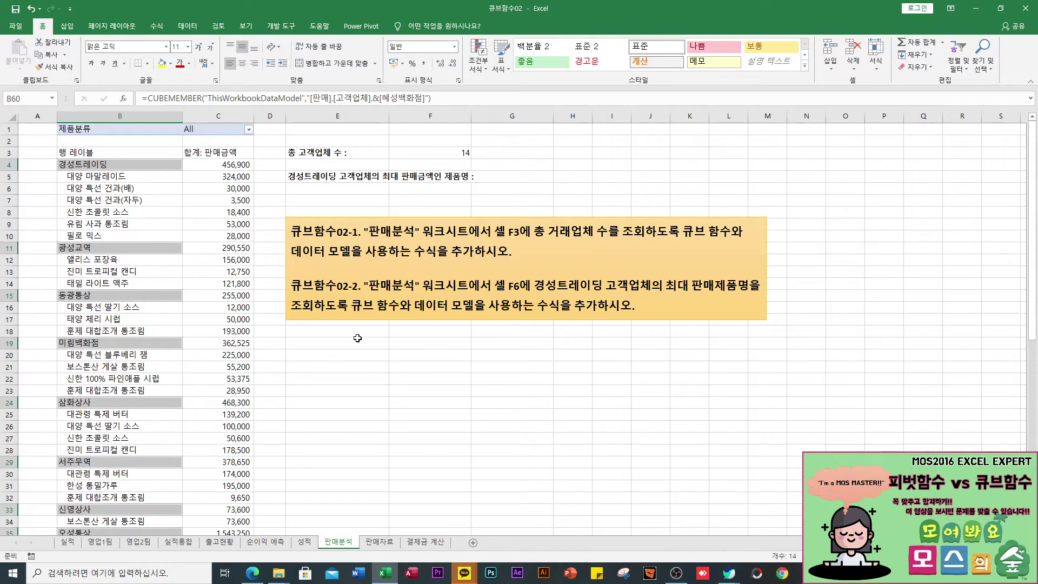
- Change the CUBESET sort order in F3's formula to 1
left_click(461, 153)
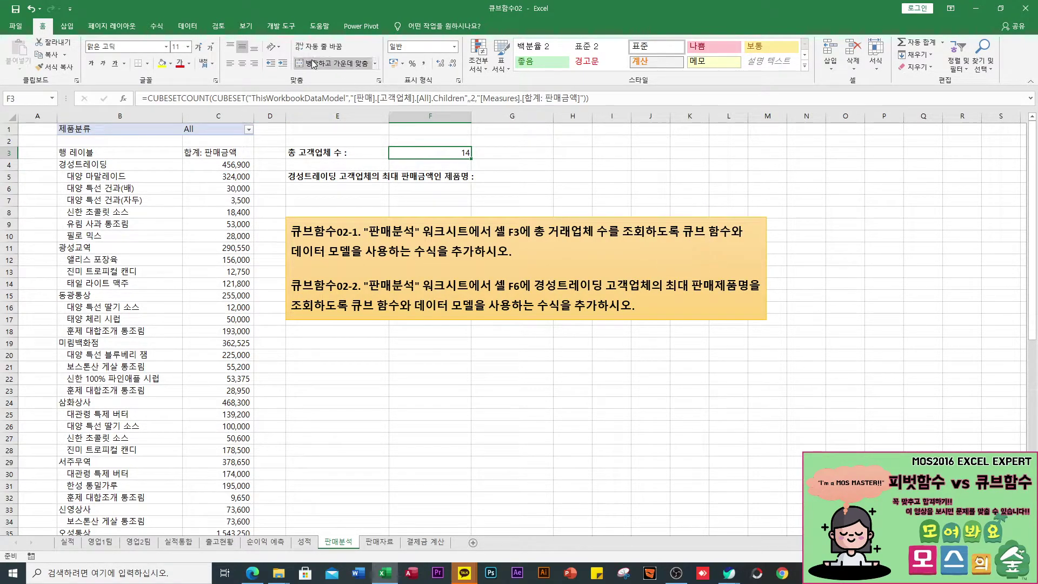
left_click(211, 98)
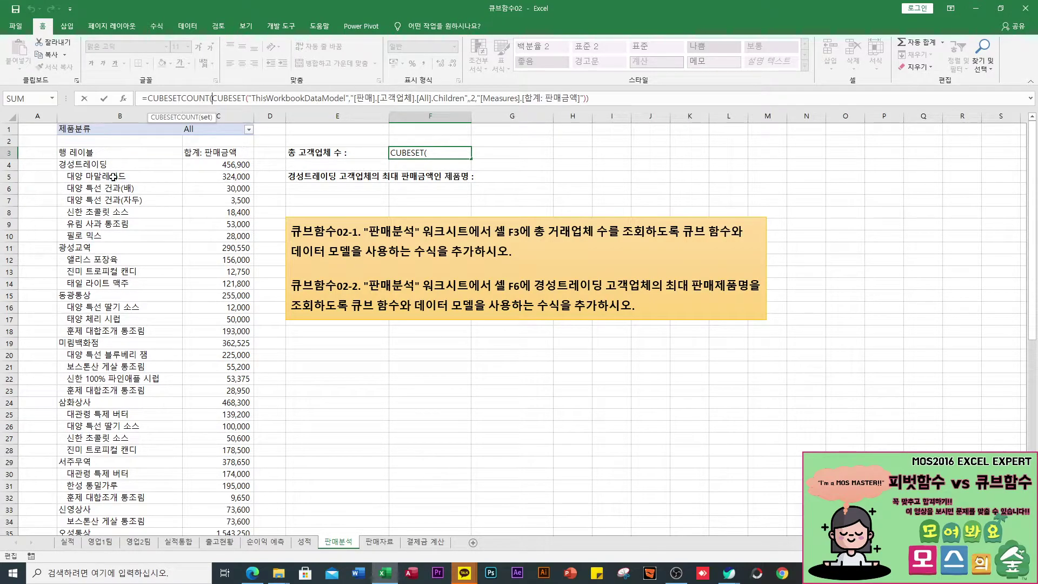
double_click(473, 99)
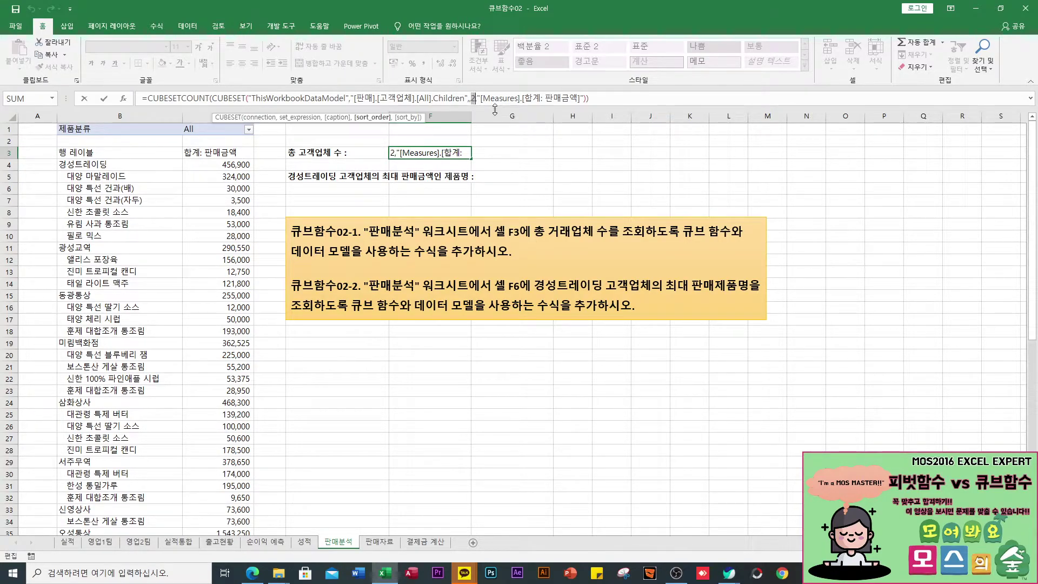
type("1")
- Re-enter the outer function name in F3's formula as CUBESETCOUNT and commit the edited formula
left_click_drag(183, 98, 216, 101)
type("sum")
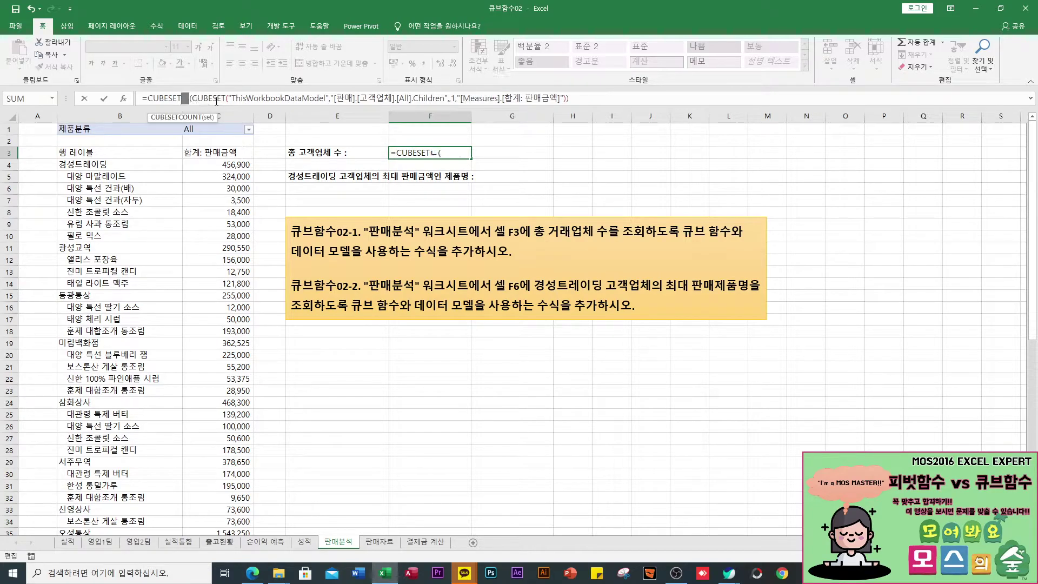
key("BackSpace")
key("BackSpace")
key("BackSpace")
type("coun")
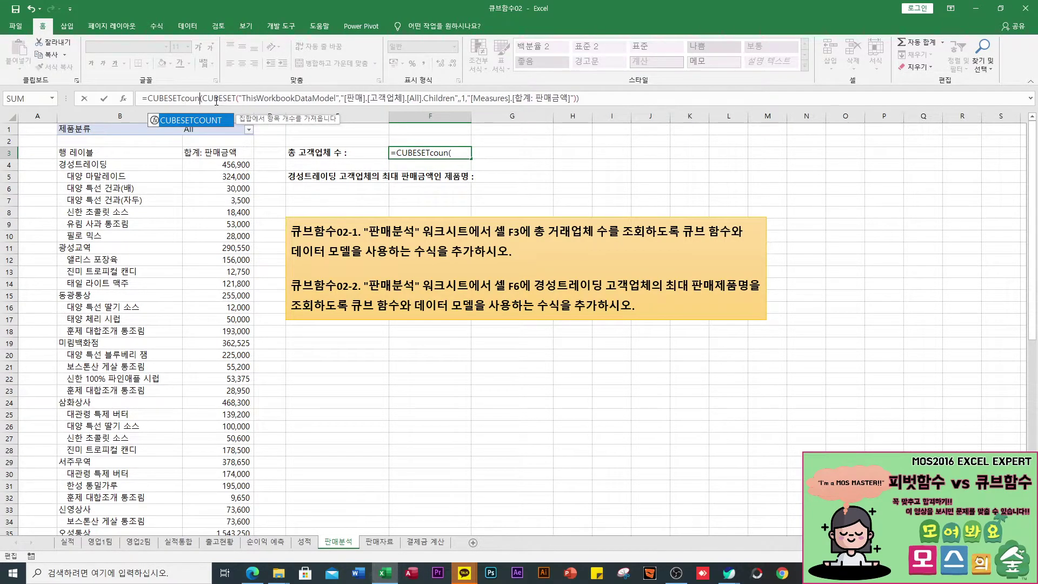
key("Tab")
key("Return")
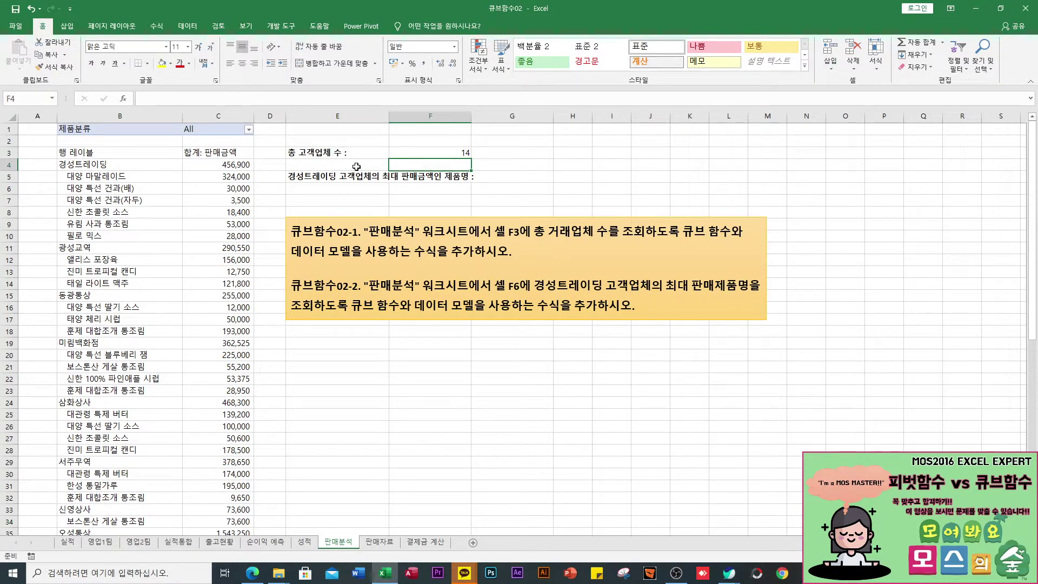
- Start a CUBERANKEDMEMBER formula in F6 with "ThisWorkbookDataModel" as the connection
key("Down")
key("Right")
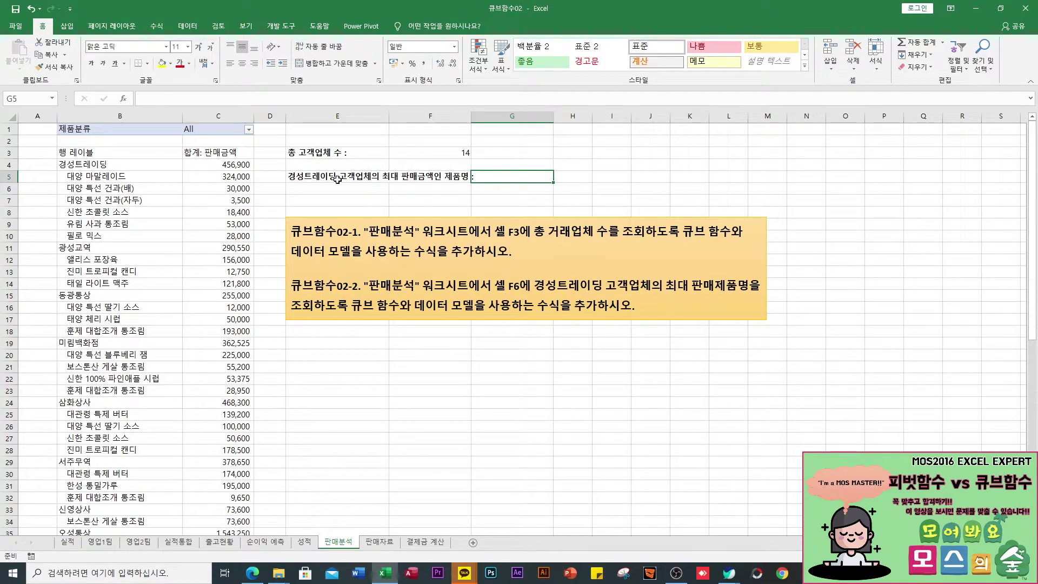
left_click(415, 188)
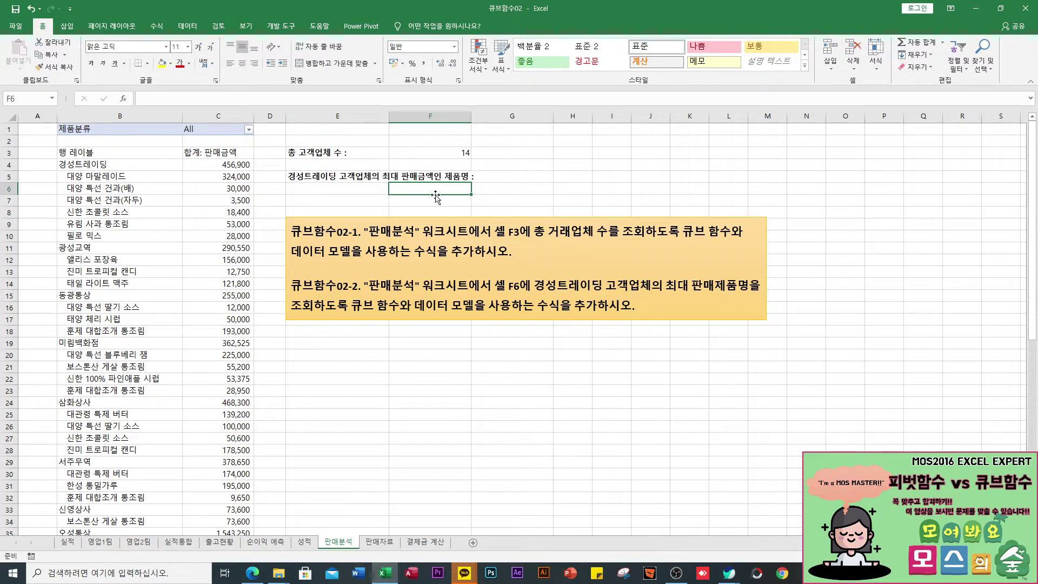
type("=cu")
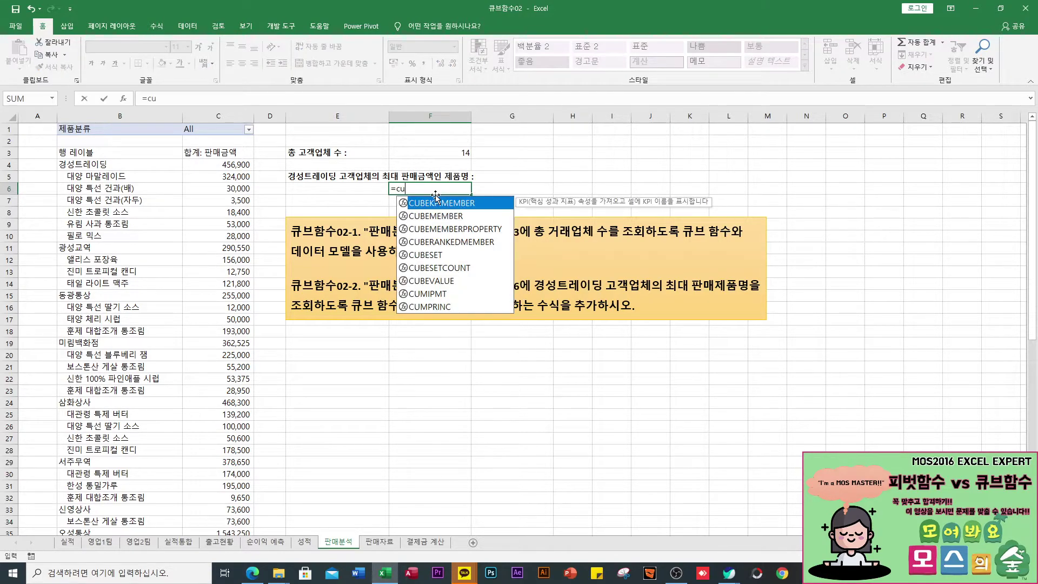
key("Down")
key("Down")
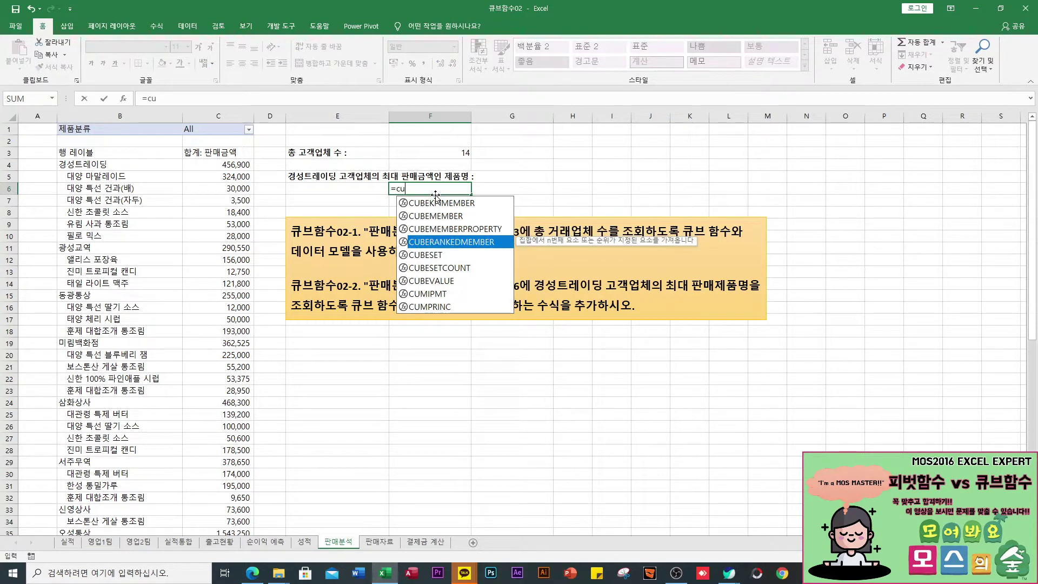
key("Tab")
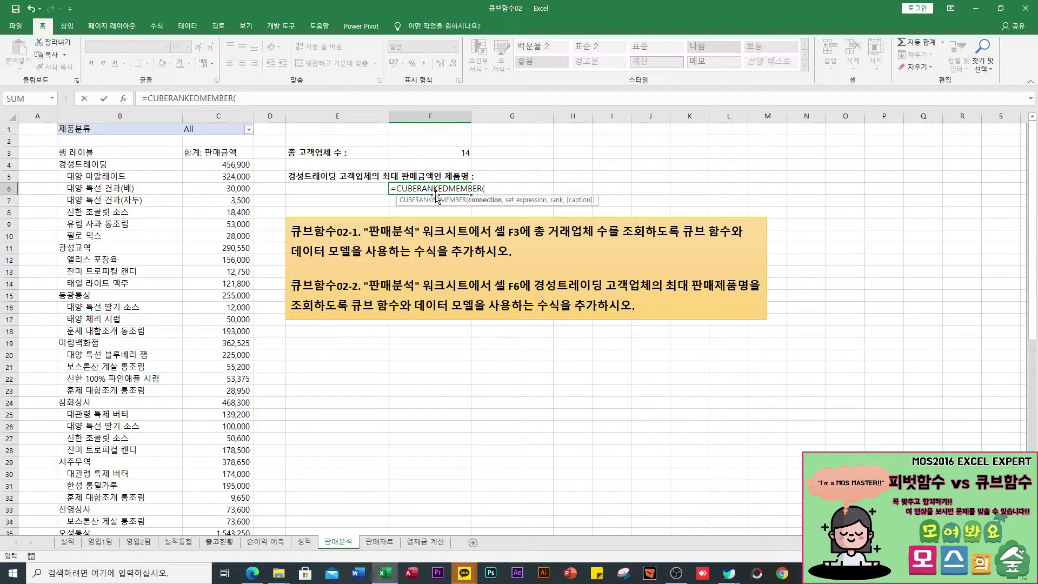
type("\"")
key("Tab")
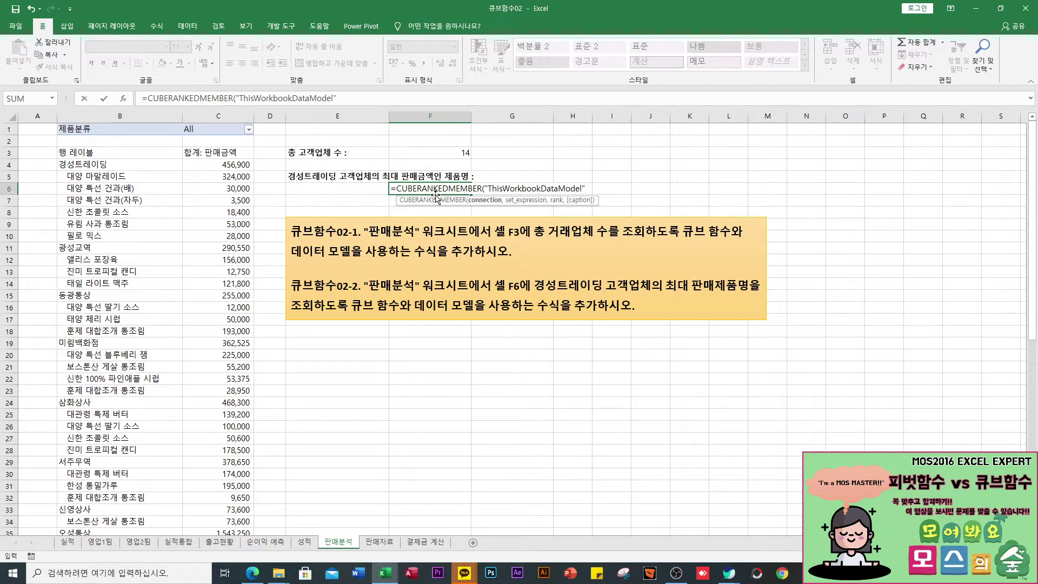
- Nest a CUBESET function as the set expression in F6's formula, with "ThisWorkbookDataModel" as its connection
type(",")
type("cu")
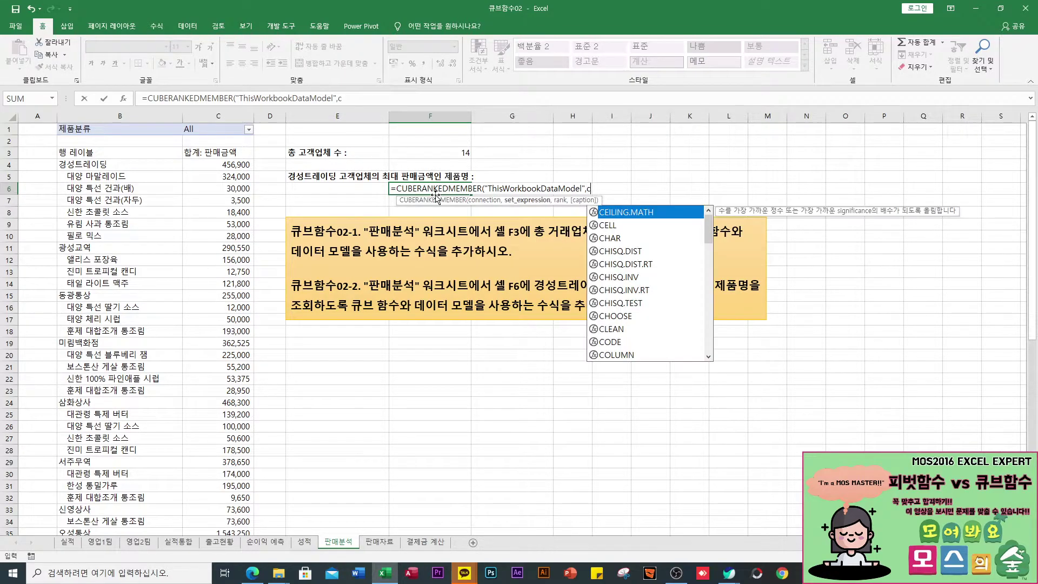
key("Down")
key("Down")
key("Down")
key("Down")
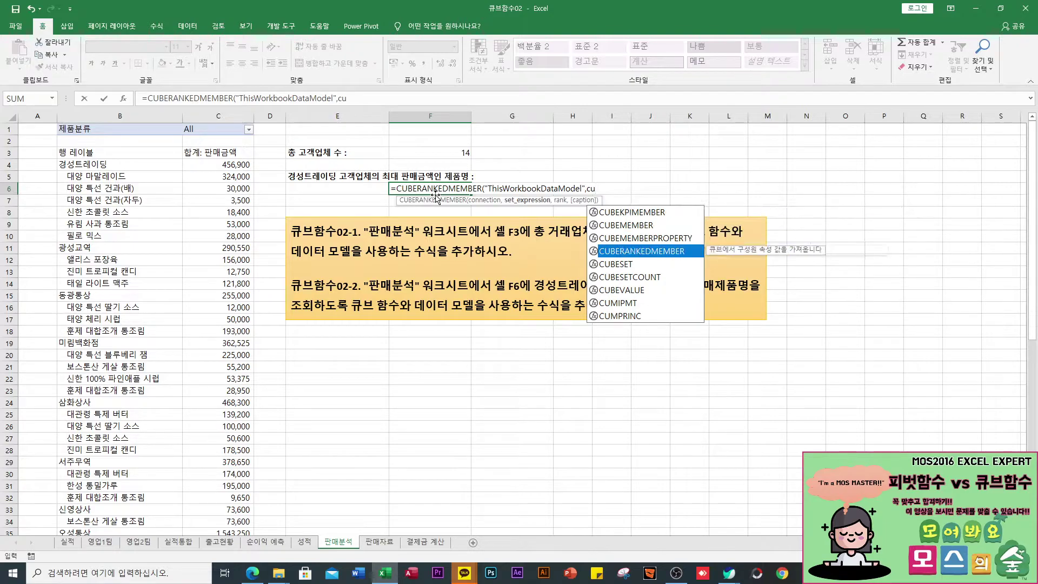
key("Tab")
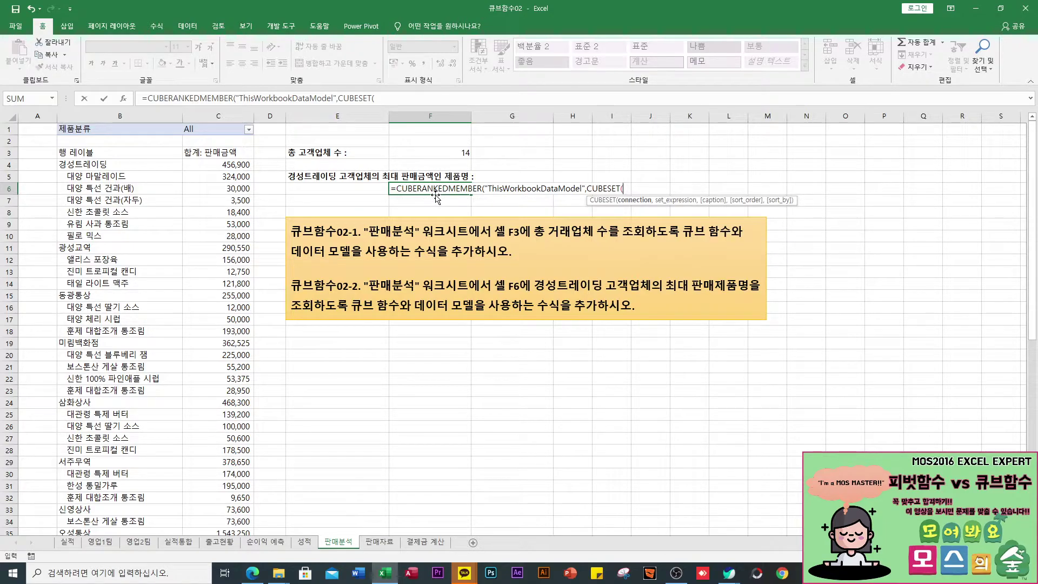
type("\"")
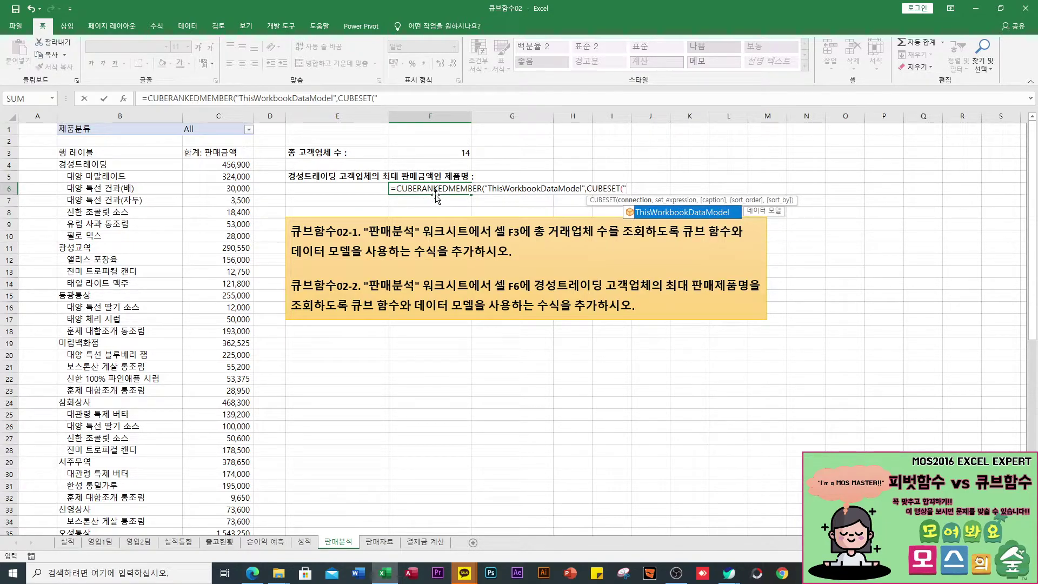
key("Tab")
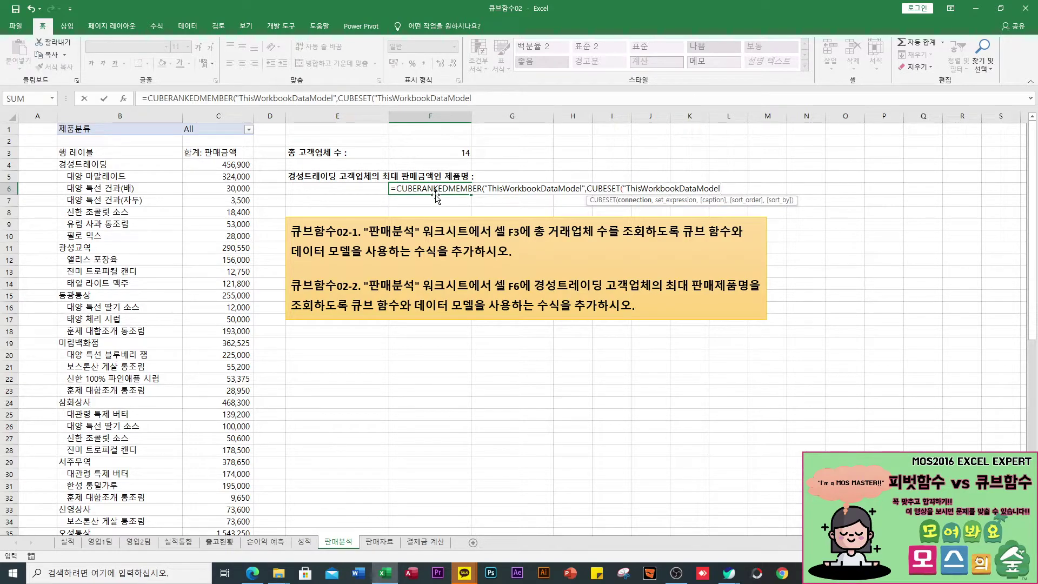
type("\",")
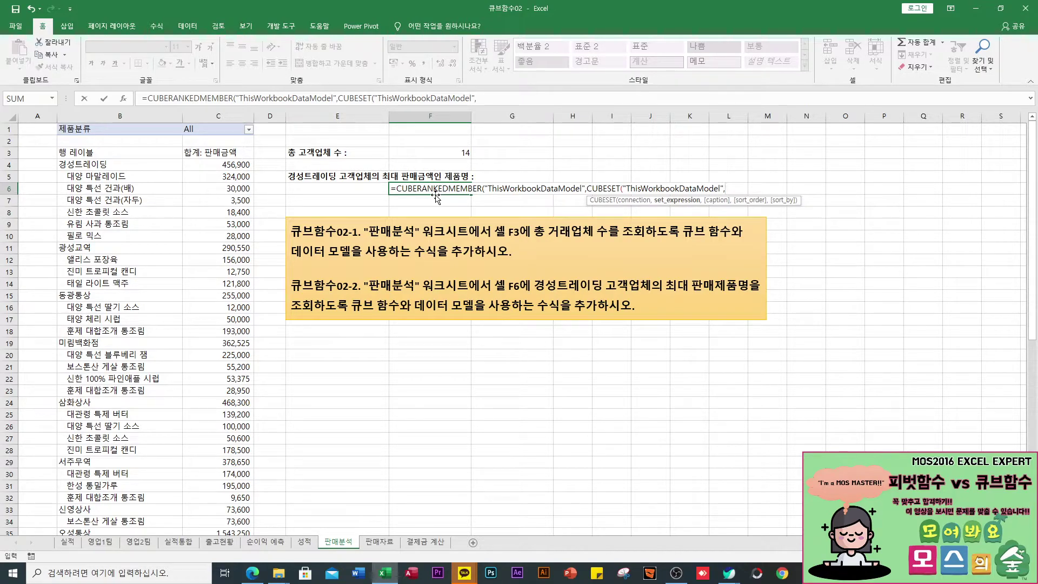
- Begin the CUBESET set expression in F6 with the parenthesised member ([판매].[고객업체].[경성트레이딩]
type("\"(")
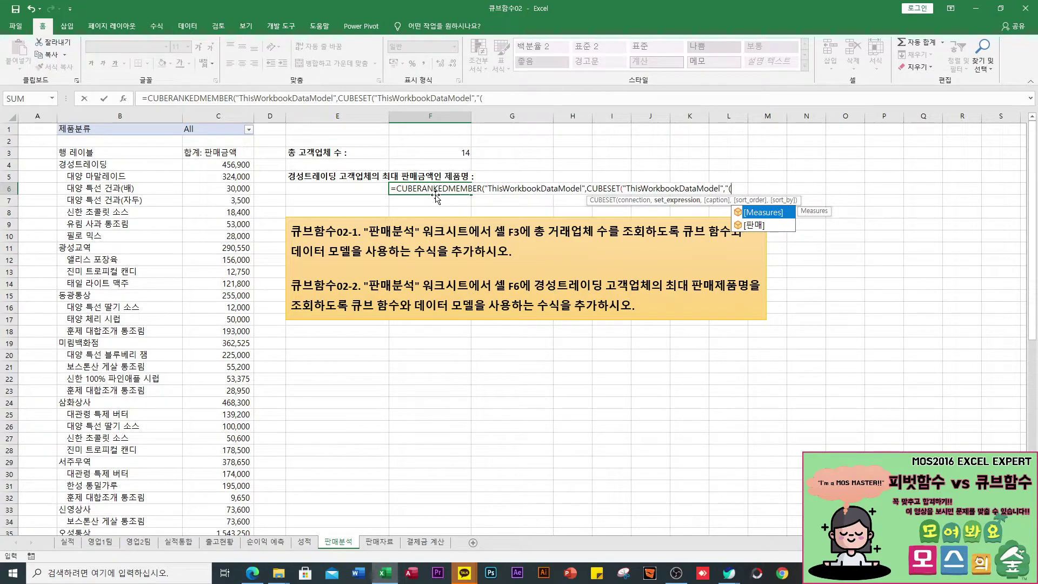
key("Down")
key("Tab")
type(".")
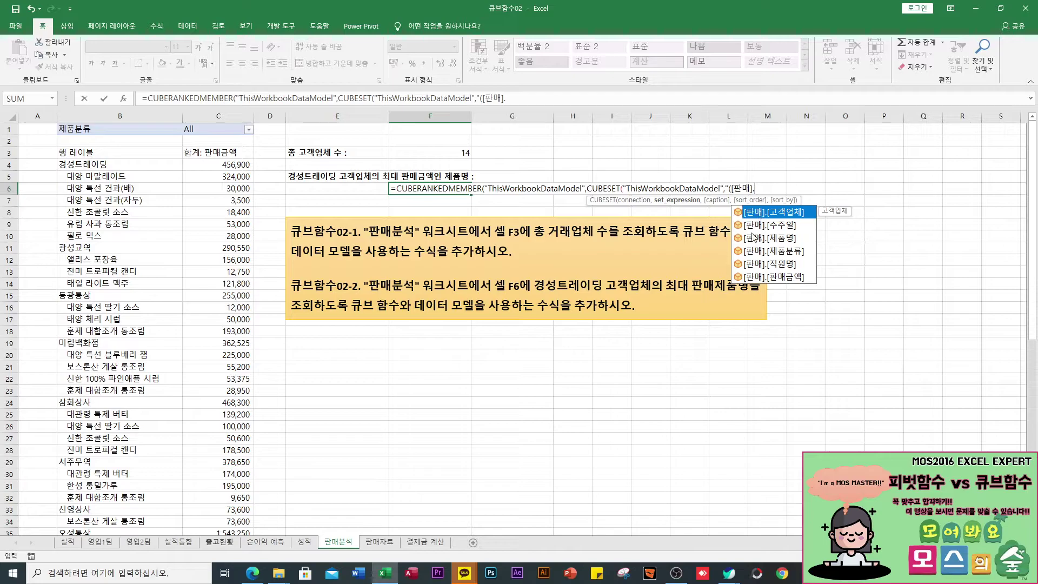
double_click(793, 213)
type(".")
type("[")
type("경ㅅ")
type("트레이딩]")
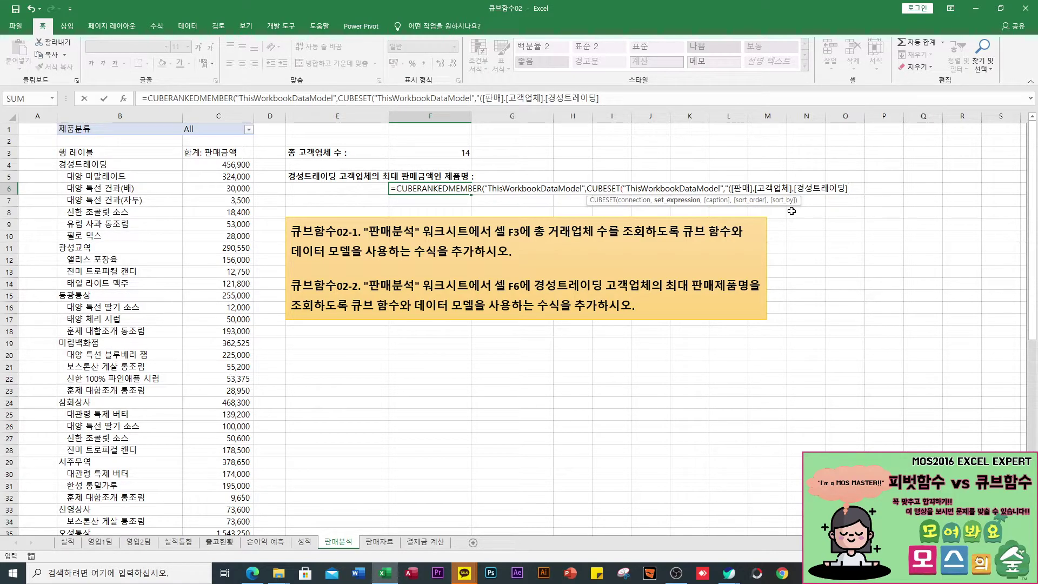
- Cross the 경성트레이딩 member with all product names by adding *[판매].[제품명].[All].Children to the set expression
type("*")
type("[판매")
type("].[")
type("제품ㅁ")
type("명]")
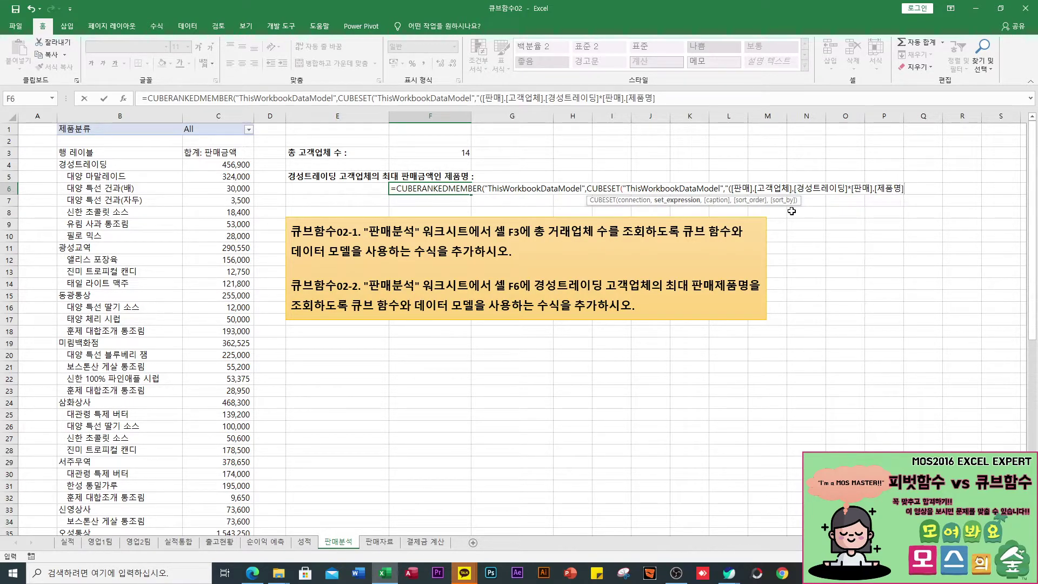
type(".[All].Children")
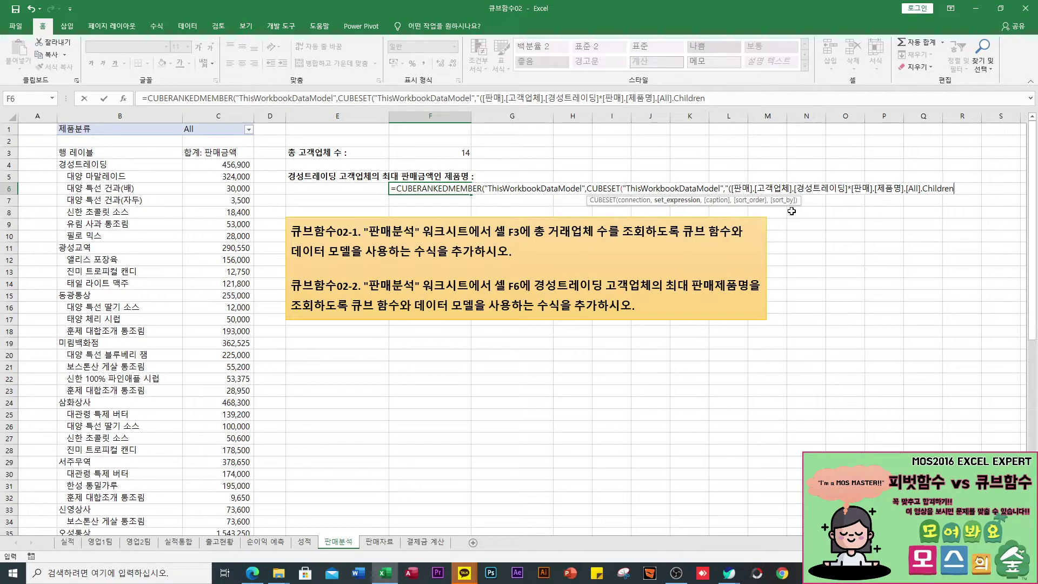
- Close the set expression, then give CUBESET an empty caption, sort order 2 and "[Measures].[합계: 판매금액]" as the sort-by measure
type(")\",,")
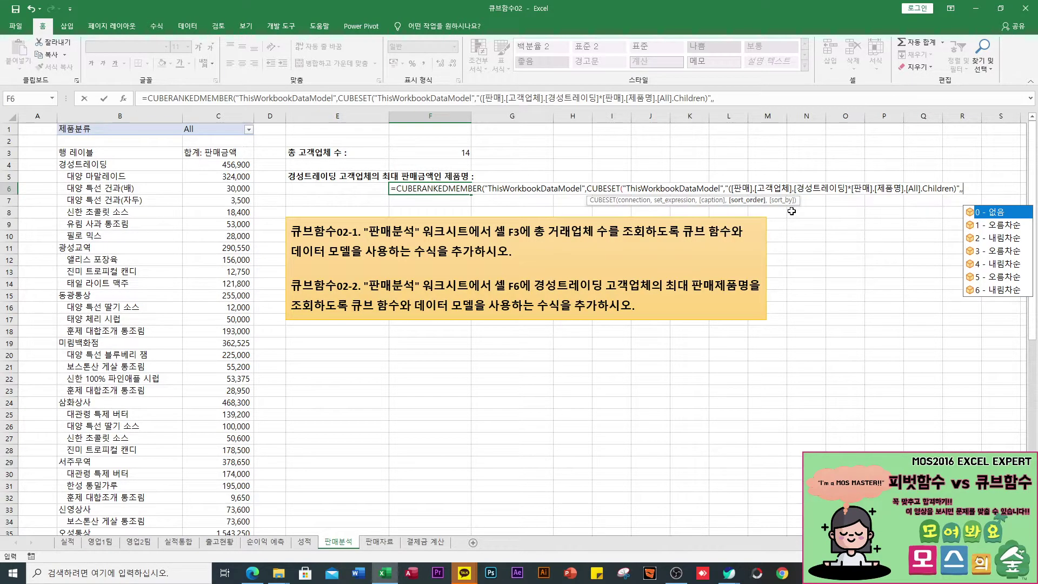
type("2")
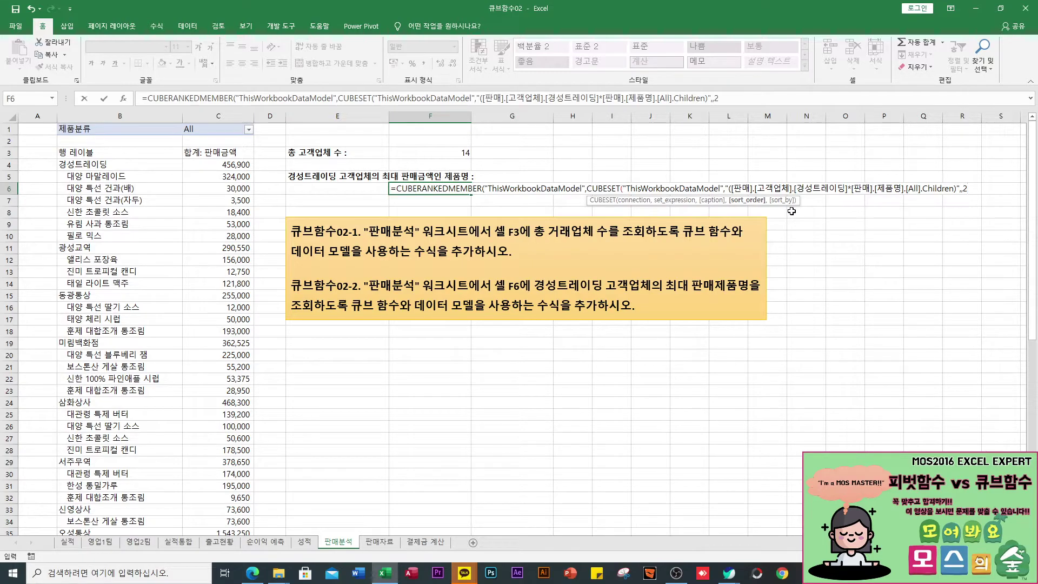
type(",\"")
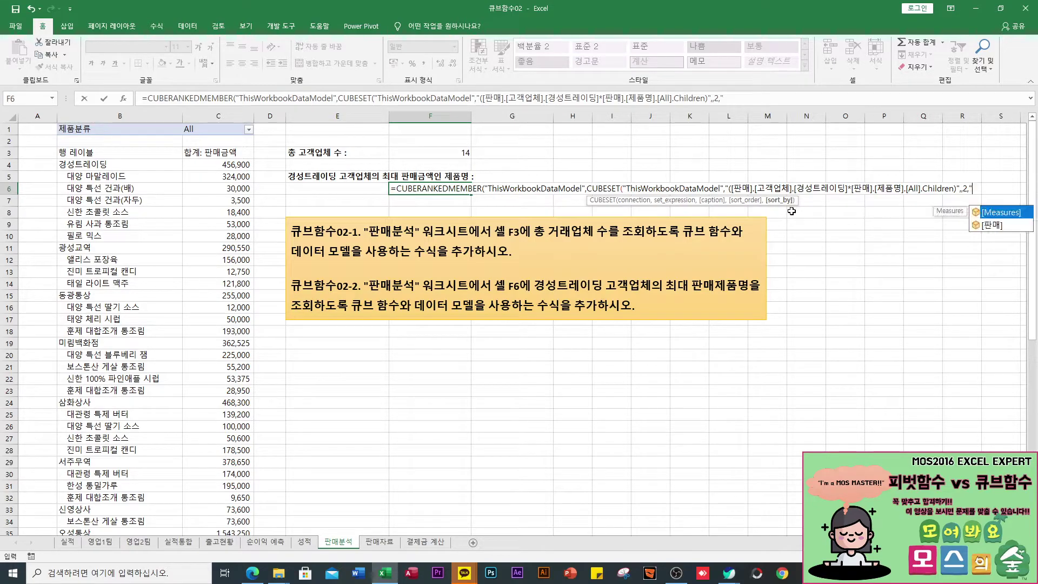
key("Down")
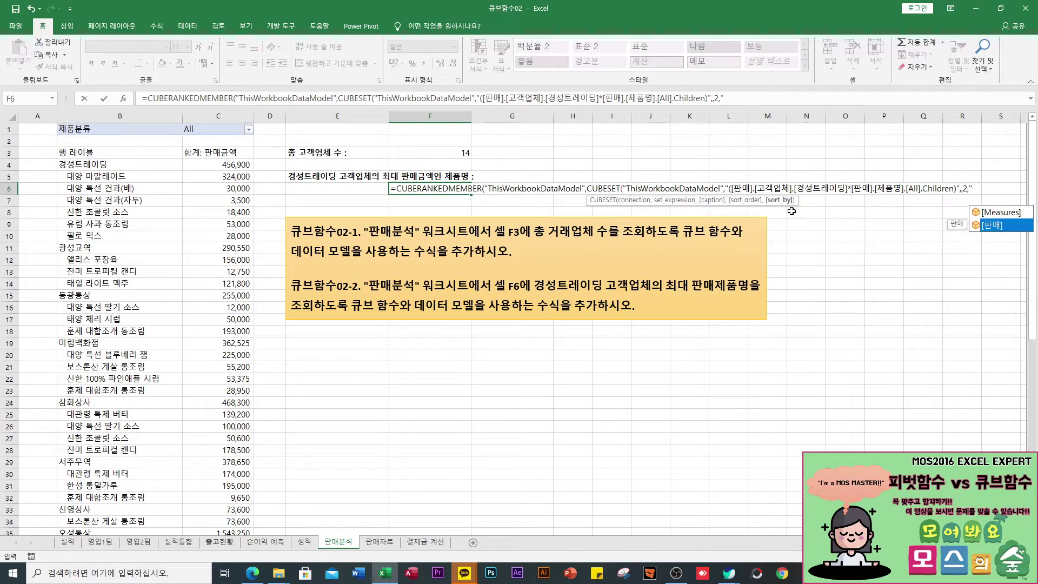
type(".")
key("BackSpace")
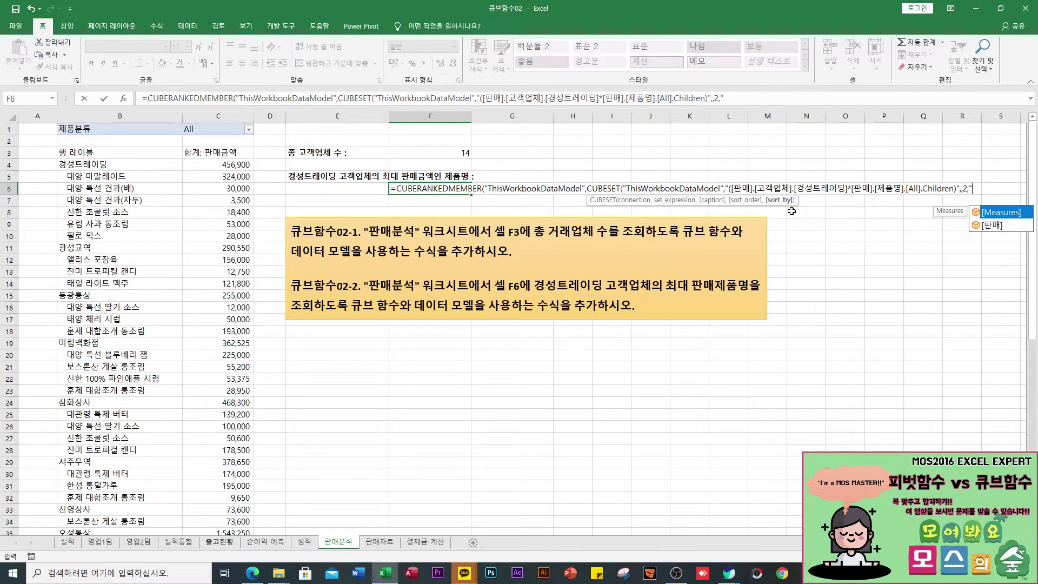
key("Tab")
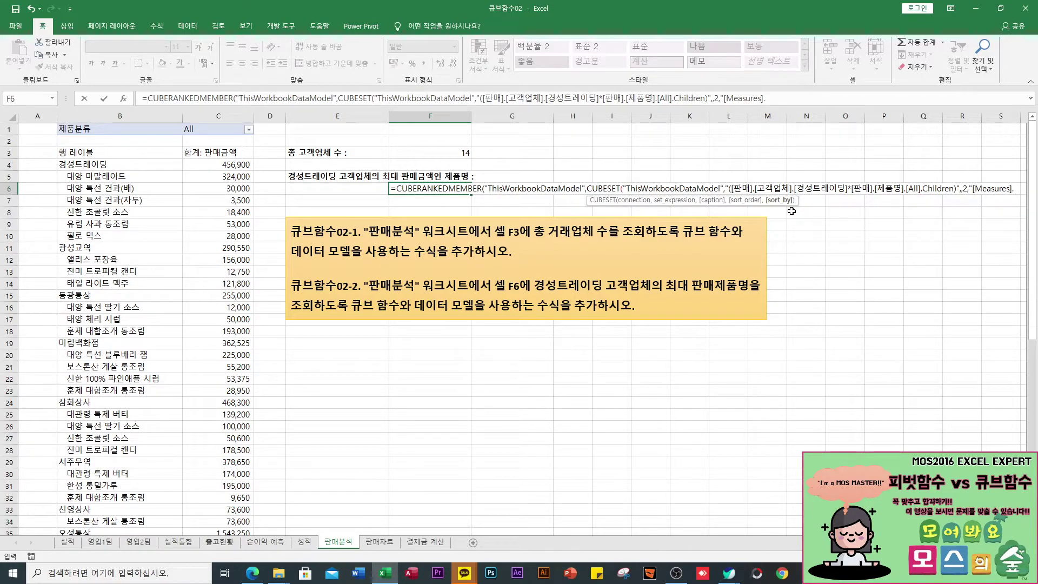
type("[합ㄱ")
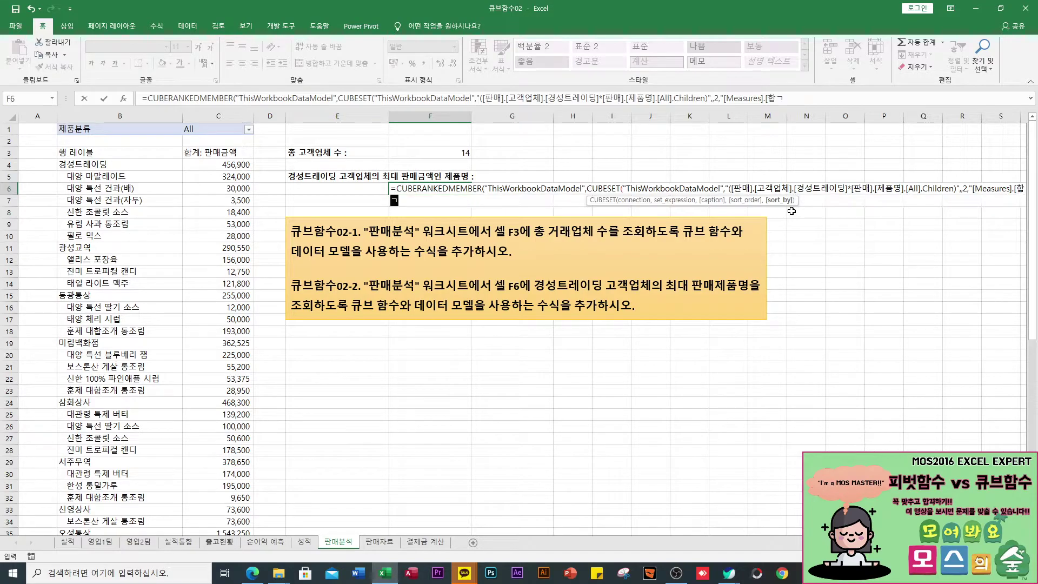
type("ㅖ: ㅍ")
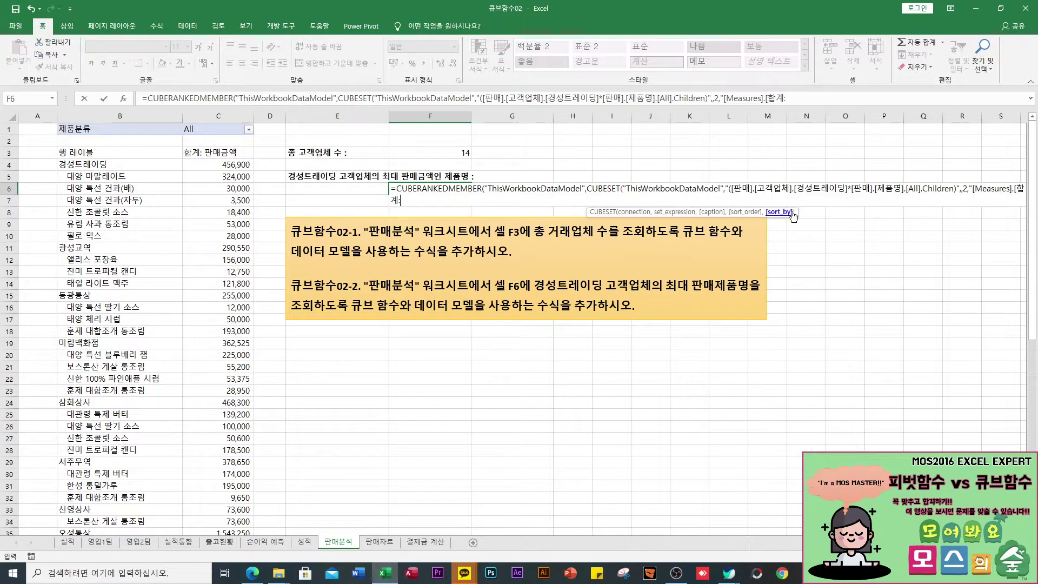
type("ㅏㄴ매금액")
type("]\"")
- Close the CUBESET function, set the rank to 1 and commit F6's formula
type(")")
type(",")
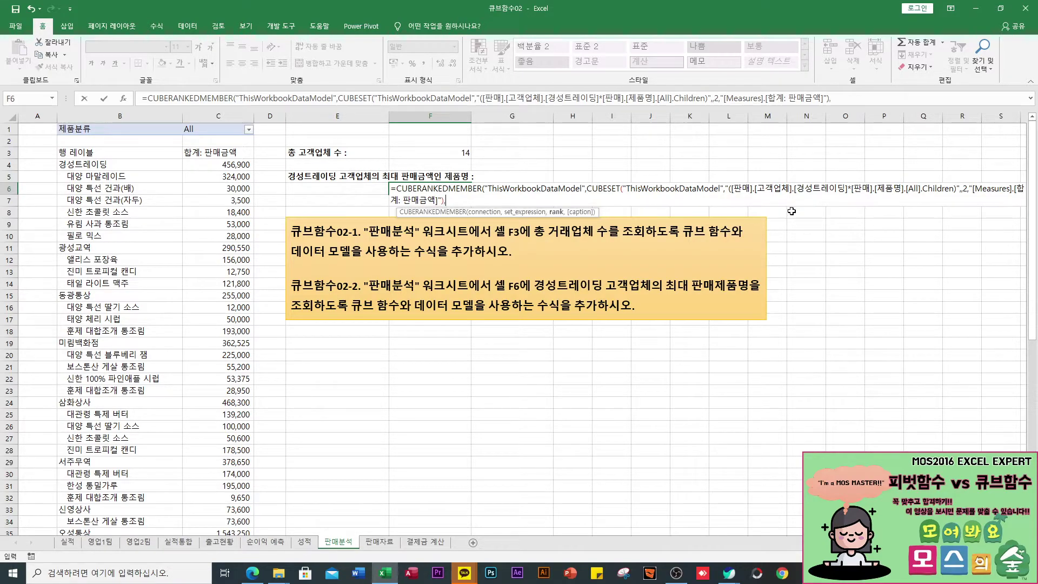
type("1)")
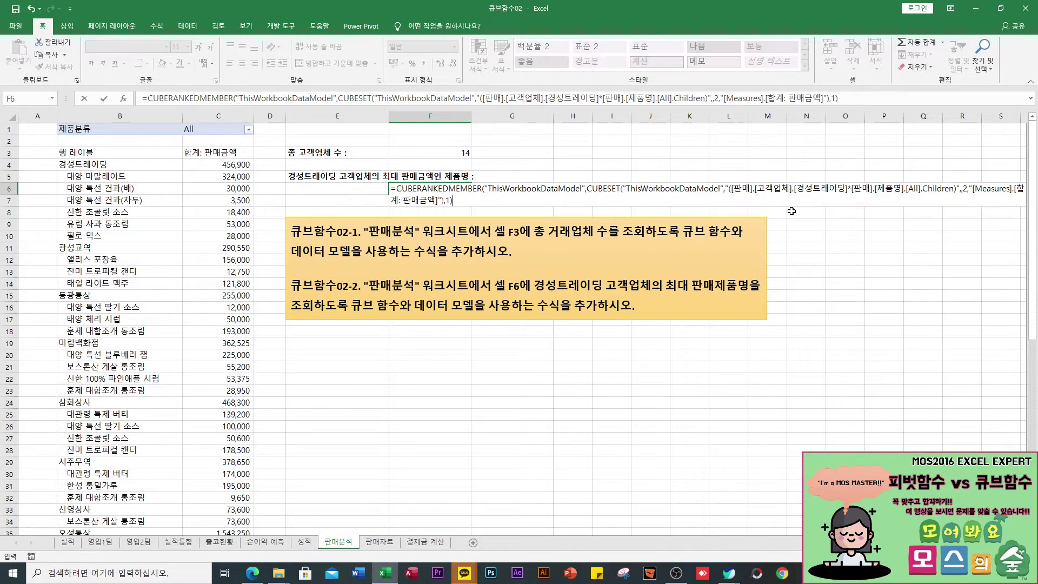
key("Return")
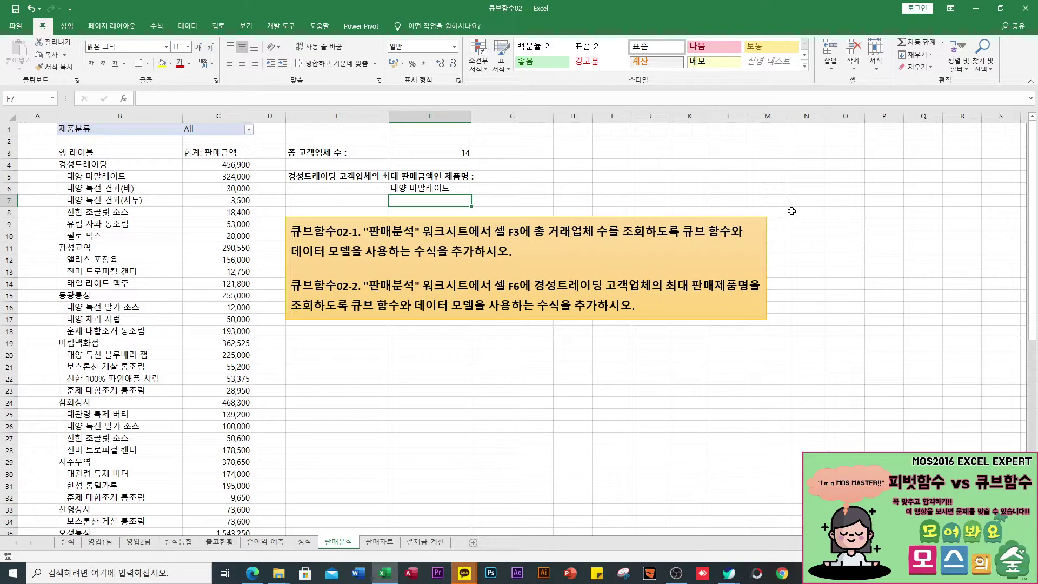
- Reopen F6's completed formula to review its arguments, leaving it unedited
key("Up")
key("F2")
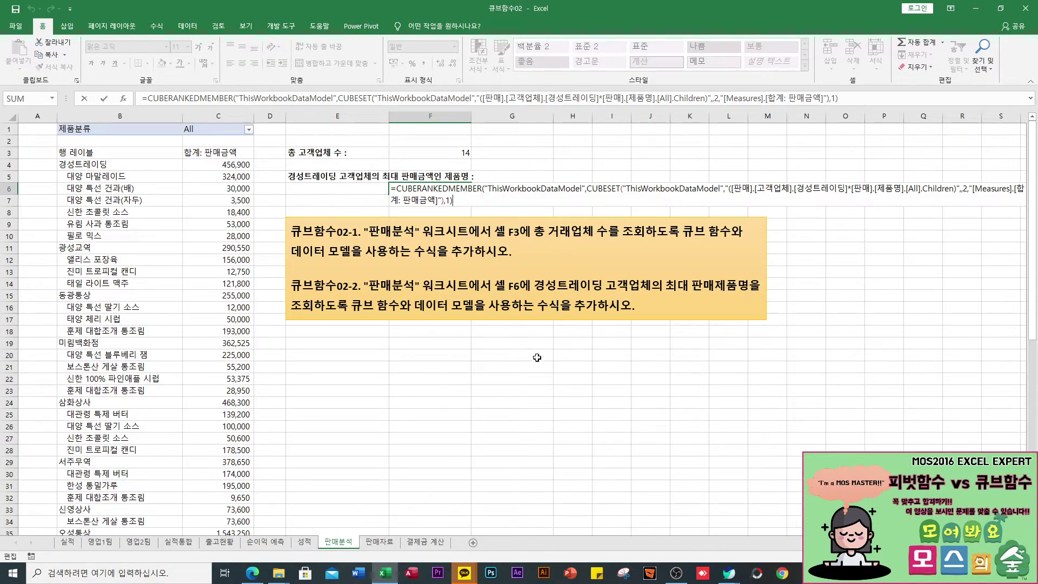
key("Return")
left_click(392, 358)
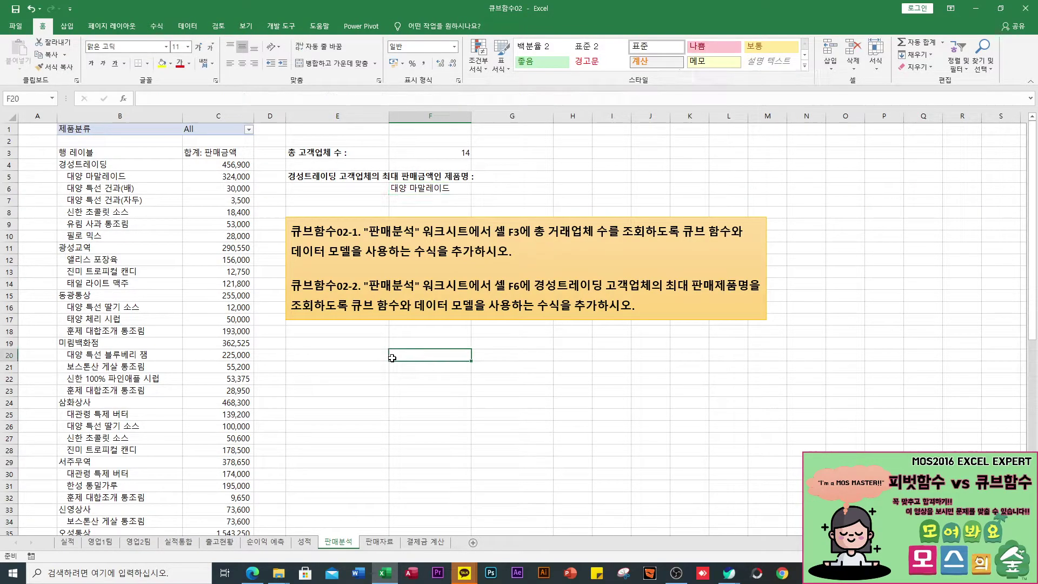
- Close the 큐브함수02 workbook and move on to the 큐브함수03 workbook
left_click(1026, 8)
left_click(520, 301)
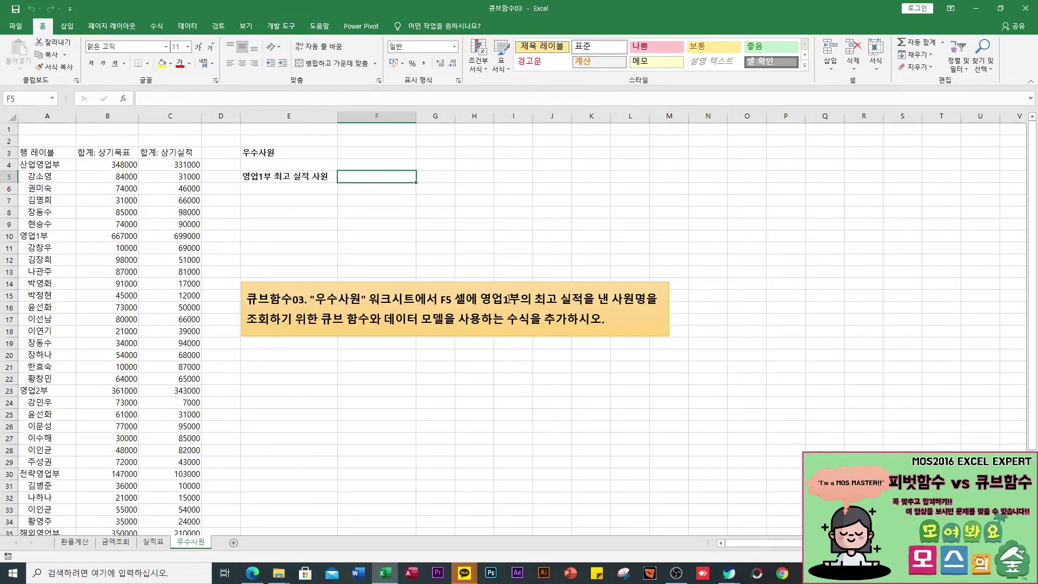
- Examine the 우수사원 sheet's pivot data, selecting the 영업1부 employees' 상기실적 values in C11:C22
scroll(63, 419, "down", 4)
scroll(66, 397, "up", 4)
left_click_drag(180, 249, 179, 379)
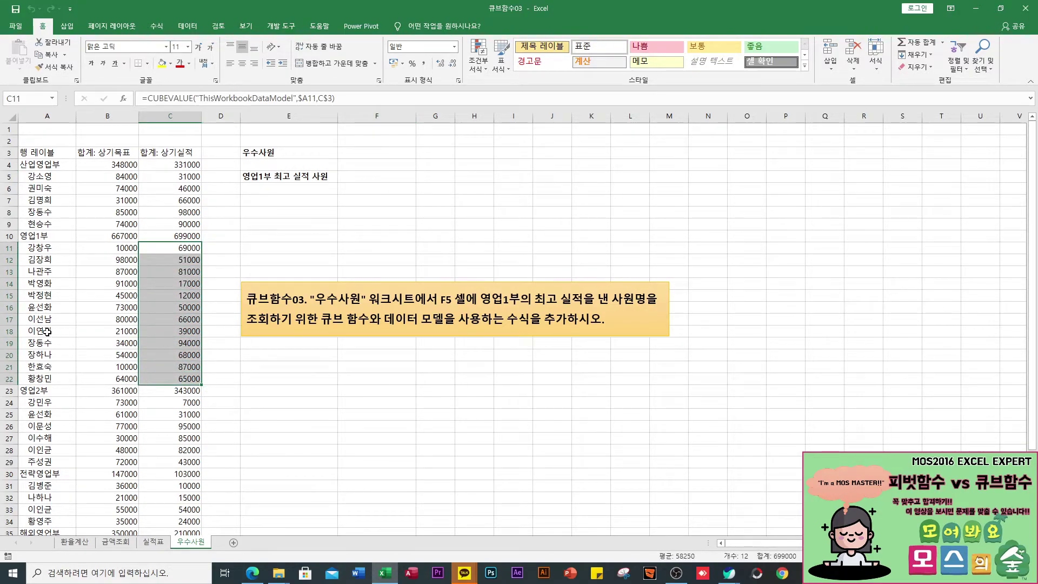
- Start a CUBERANKEDMEMBER formula in F5 of the 우수사원 sheet with "ThisWorkbookDataModel" as its connection
left_click(364, 176)
type("=")
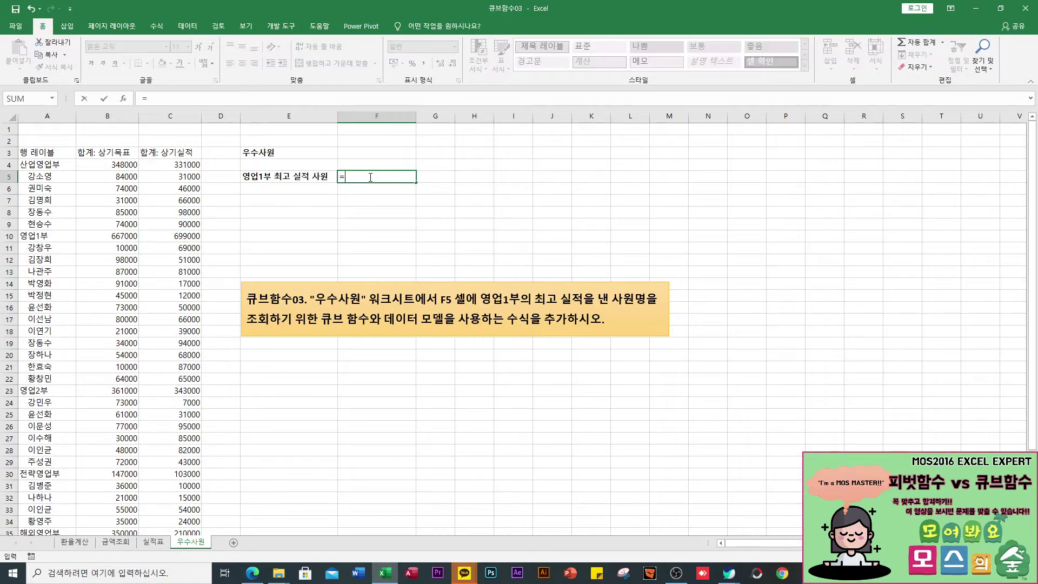
type("cub")
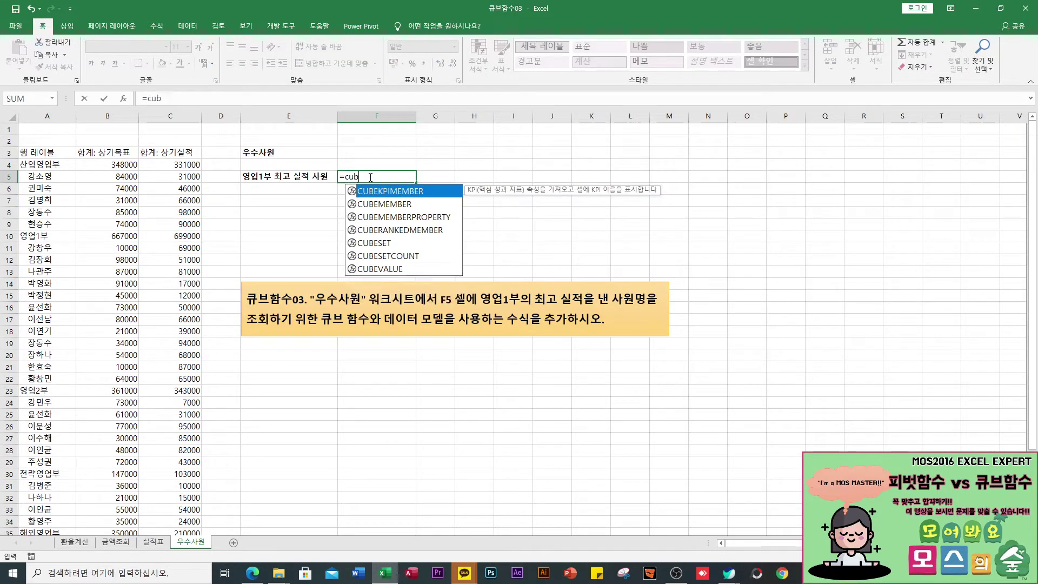
key("Down")
key("Down")
key("Down")
key("Tab")
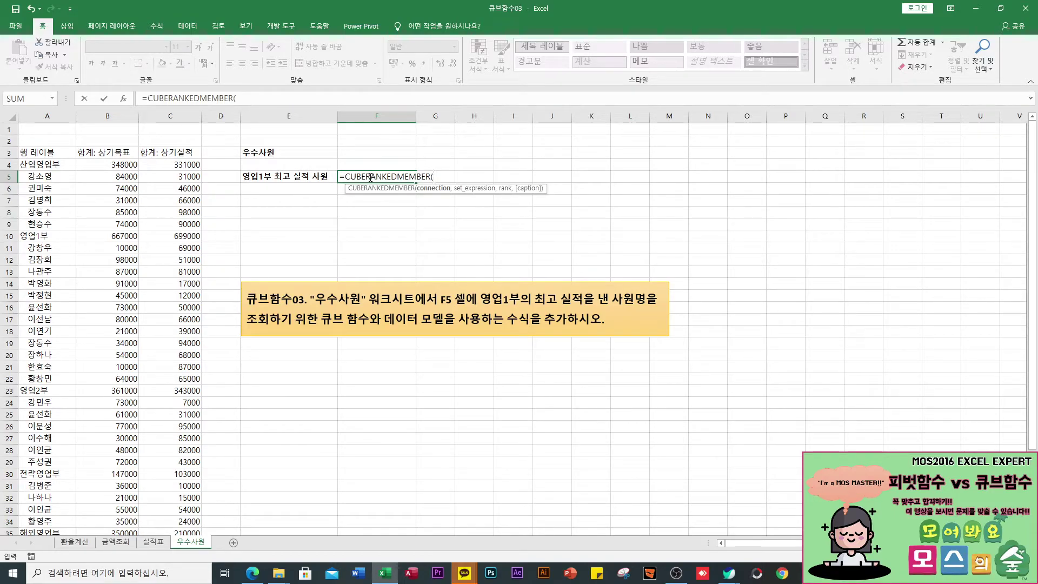
type("\"")
key("Tab")
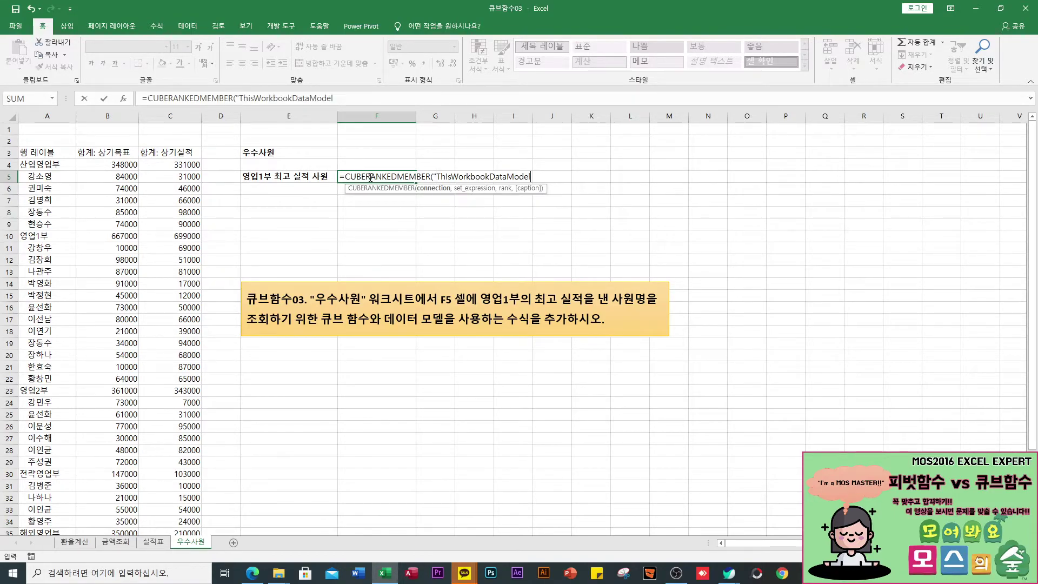
- Nest a CUBESET function as F5's set expression, using "ThisWorkbookDataModel" as its connection
type("\",cu")
key("Down")
key("Down")
key("Down")
key("Down")
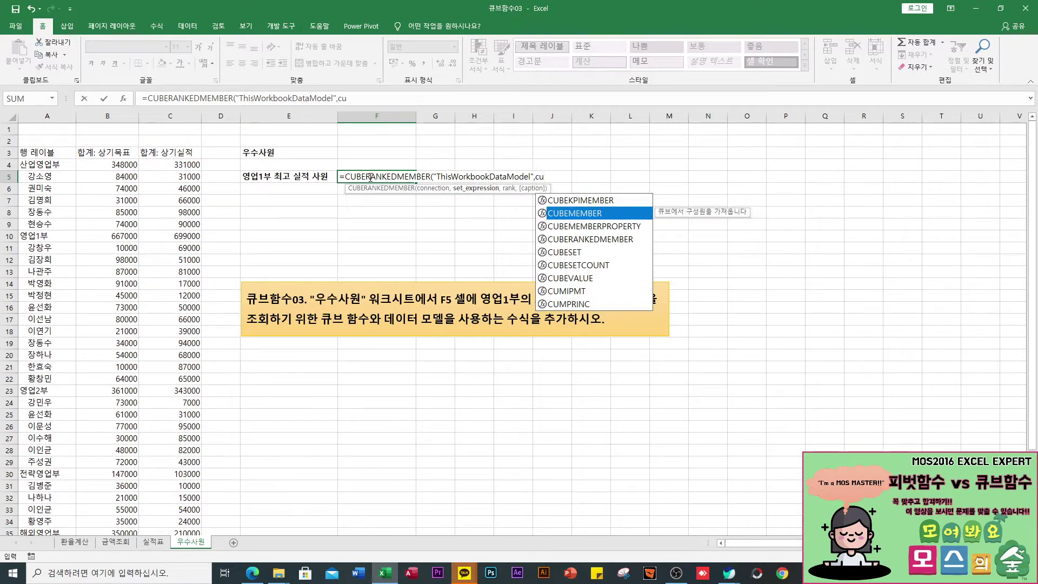
key("Tab")
type("\"")
key("Tab")
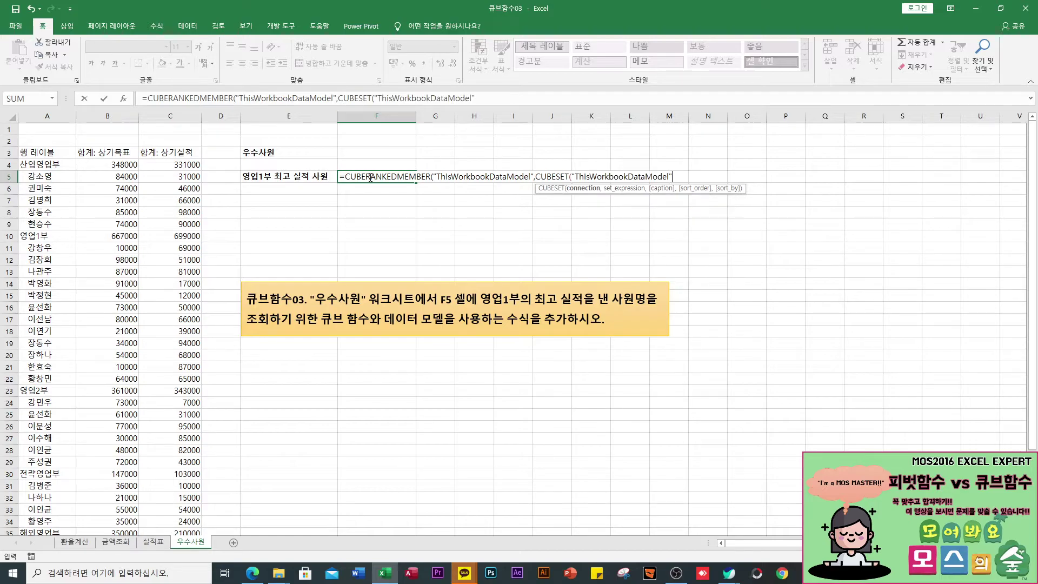
type(",")
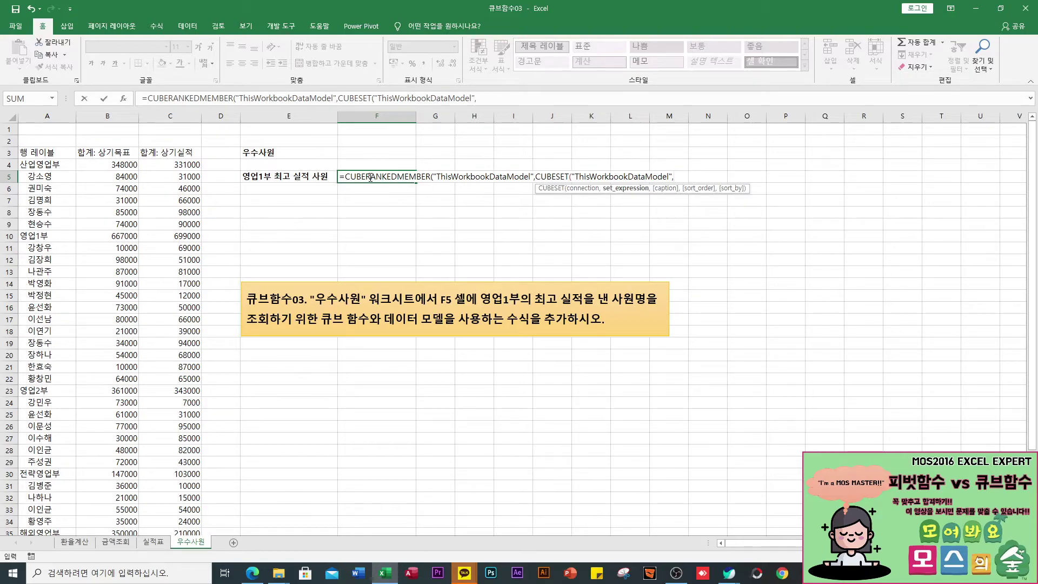
- Begin the CUBESET set expression with an opening parenthesis and the department member [실적표].[부서명].[영업1부]
type("\"")
type("[")
key("Down")
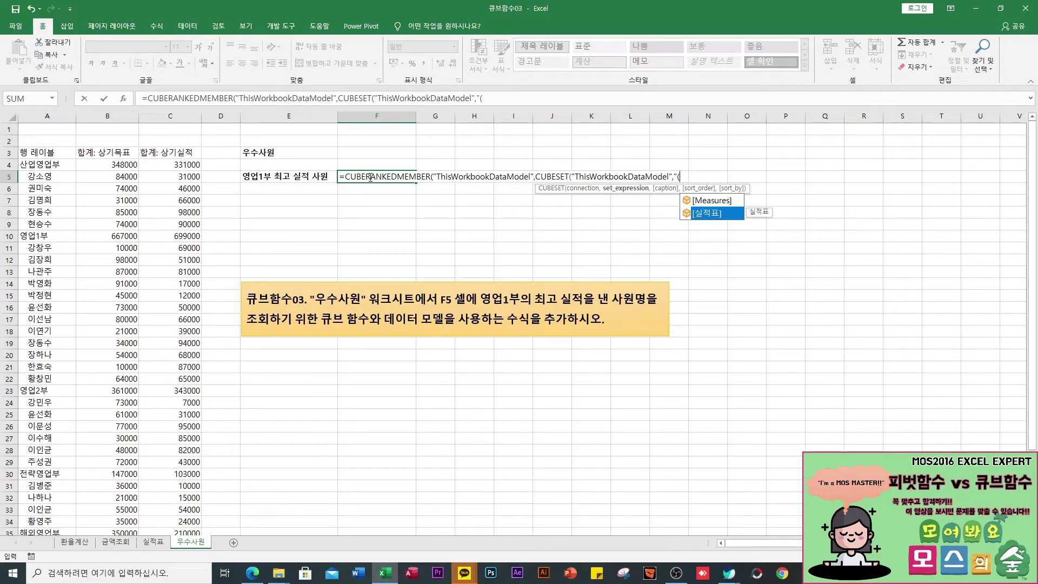
key("Tab")
type(".")
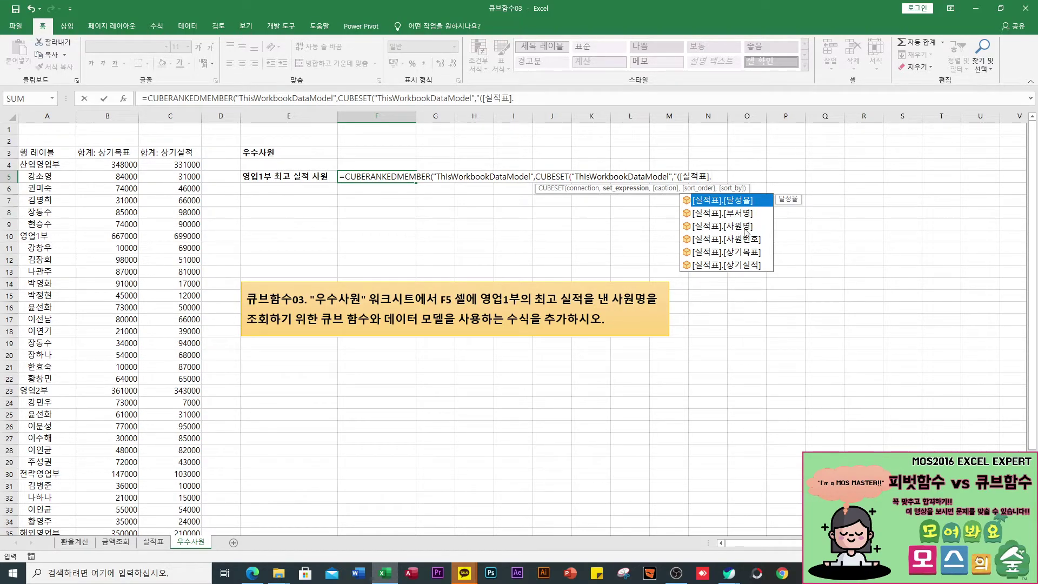
left_click(738, 213)
double_click(739, 213)
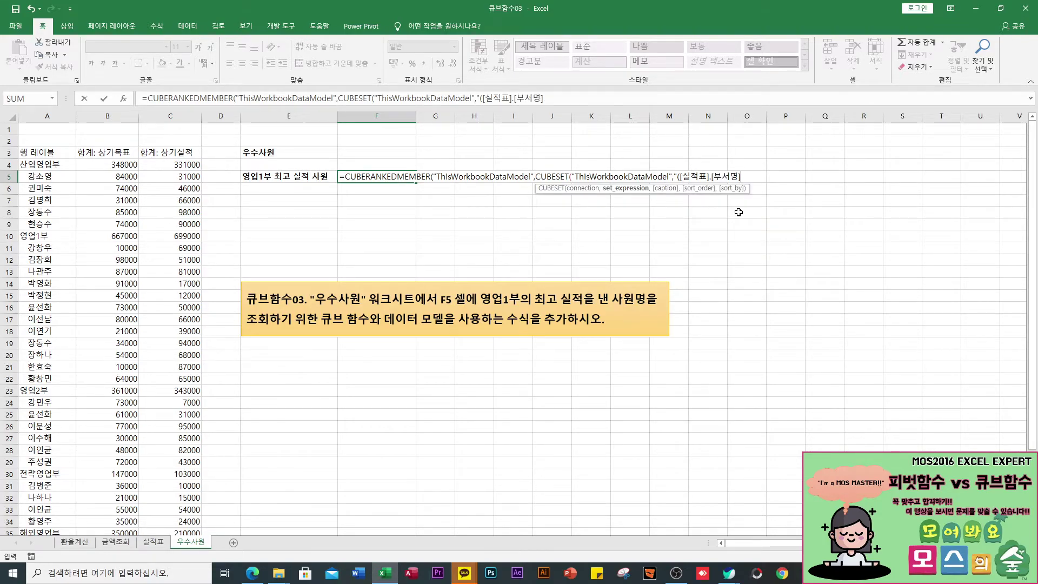
type(".")
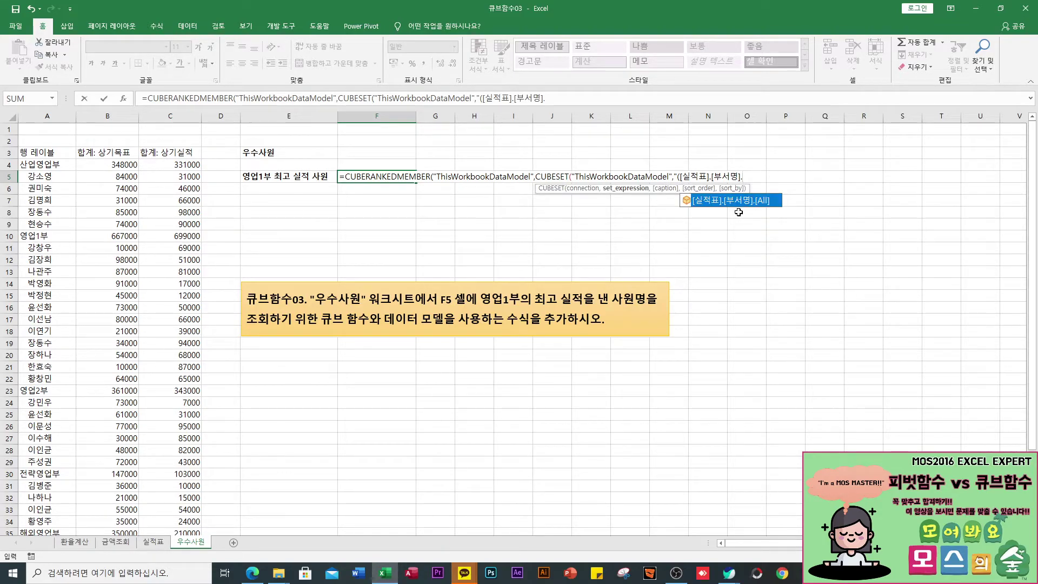
type("[")
type("영ㅇ")
type("업1부]")
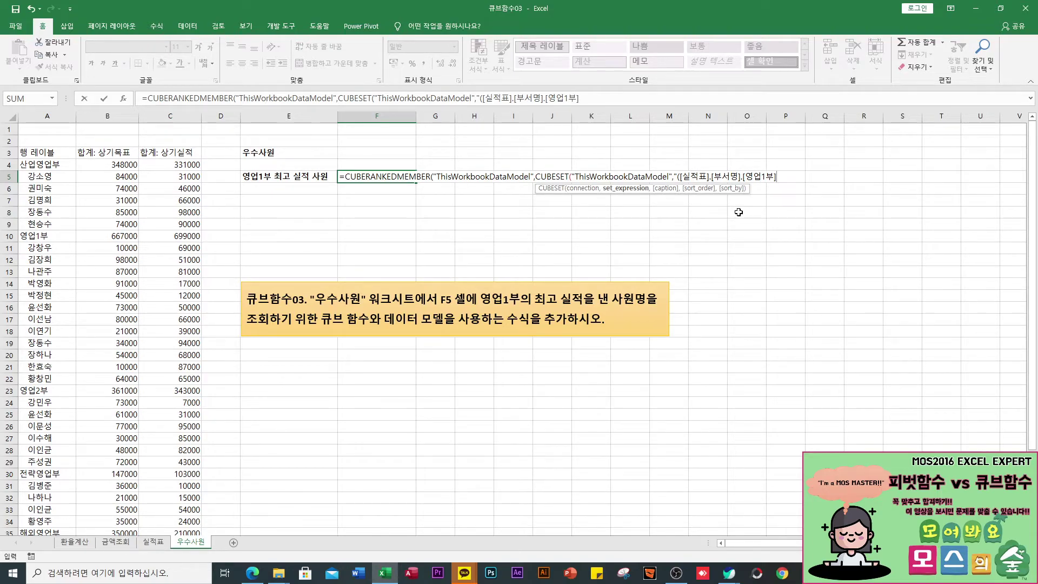
- Cross the 영업1부 member with *[실적표].[사원명].[All].Children and close the set expression
type("*[실적표].[사원명].")
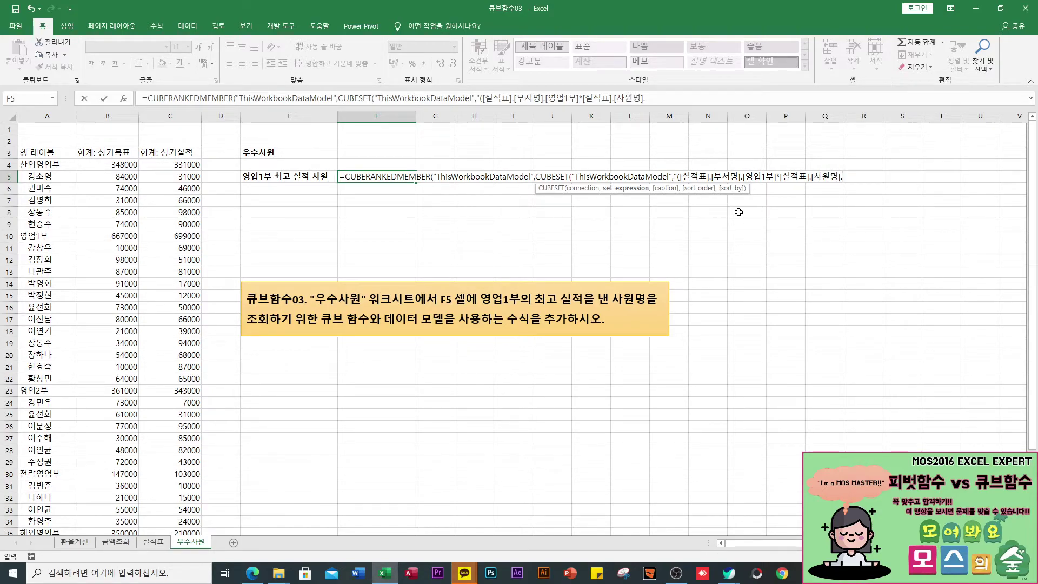
type("[All].Children")
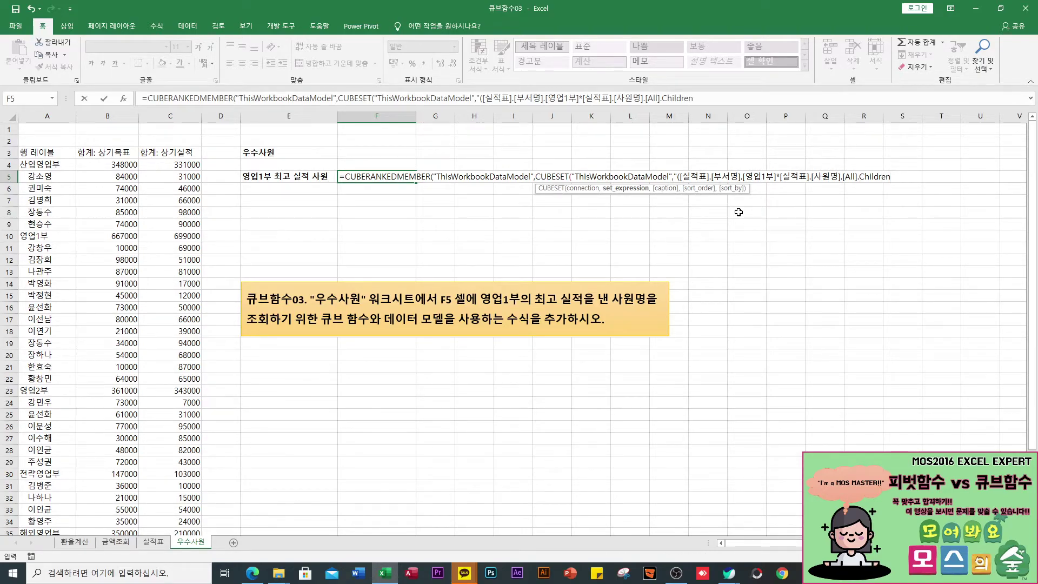
type(")\"")
left_click_drag(741, 176, 895, 178)
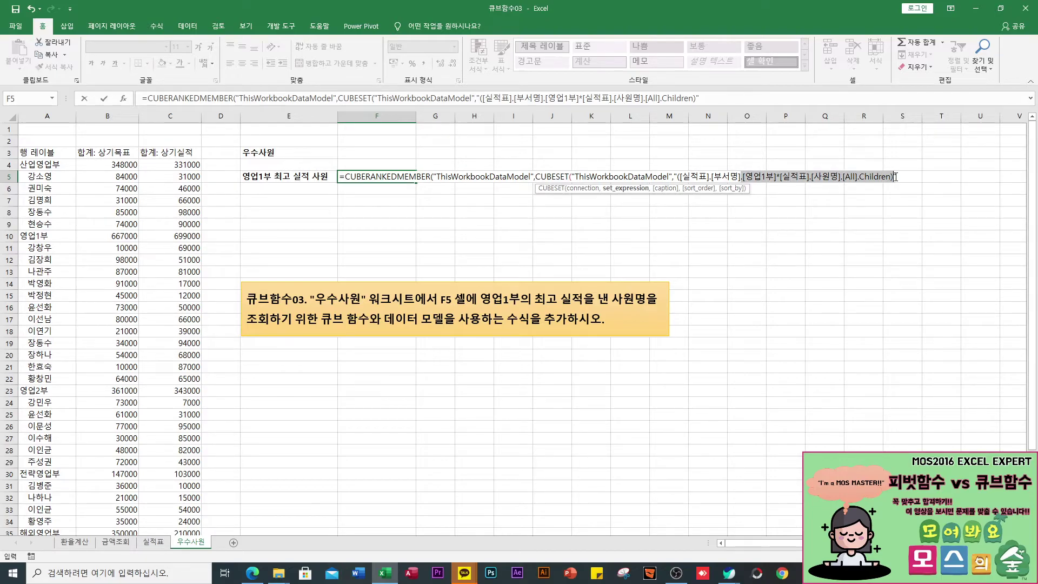
left_click(903, 176)
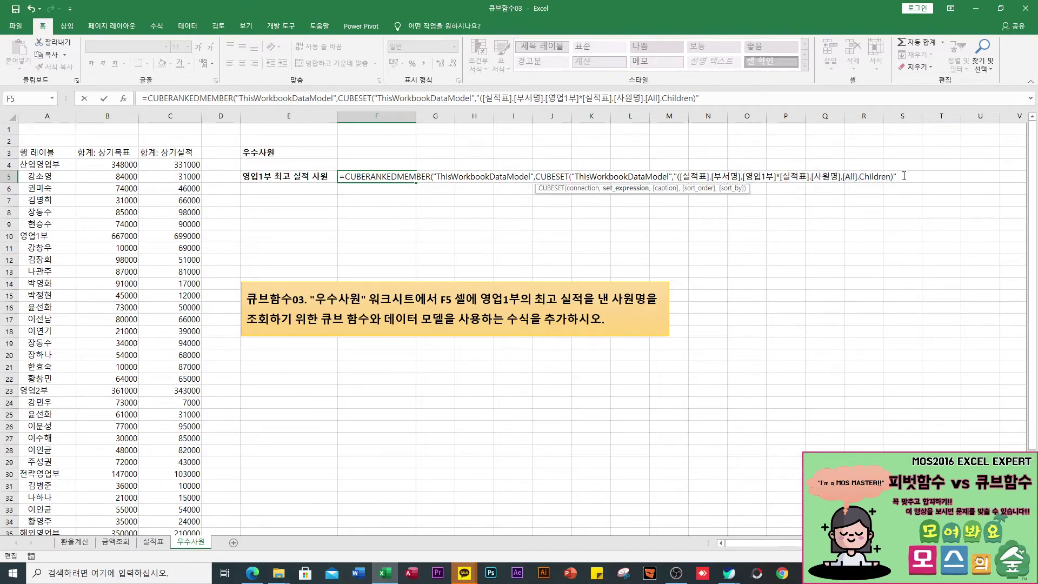
- Skip the CUBESET caption, set sort order 2 and sort by "[Measures].[합계: 상기실적]", closing the function
type(",")
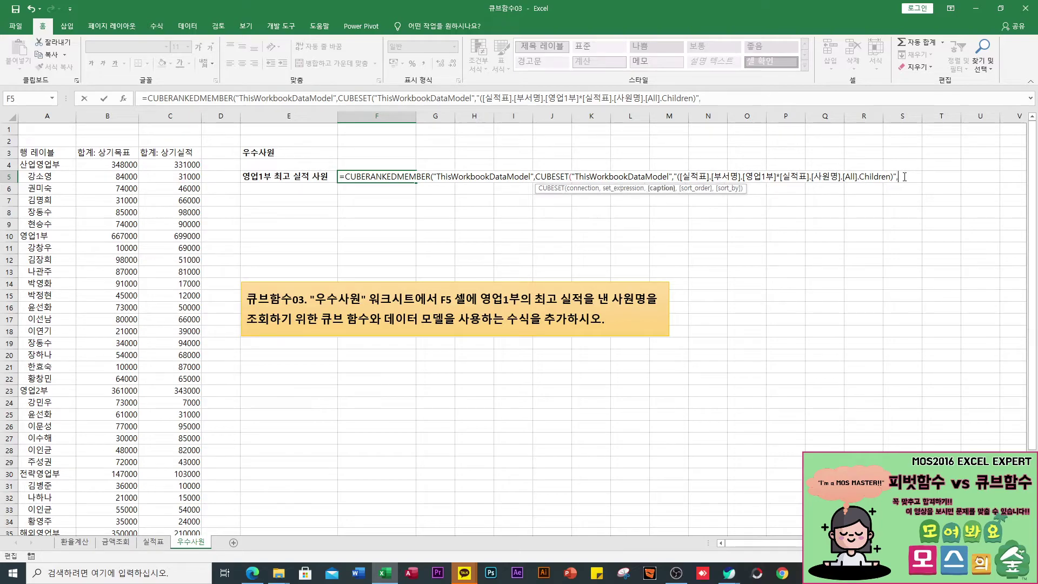
type(",")
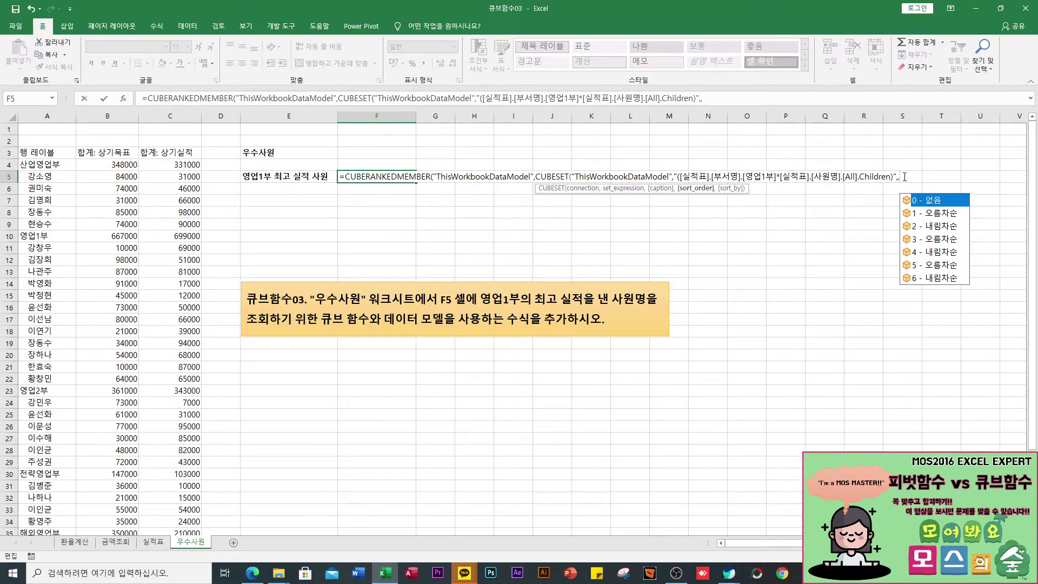
type("2")
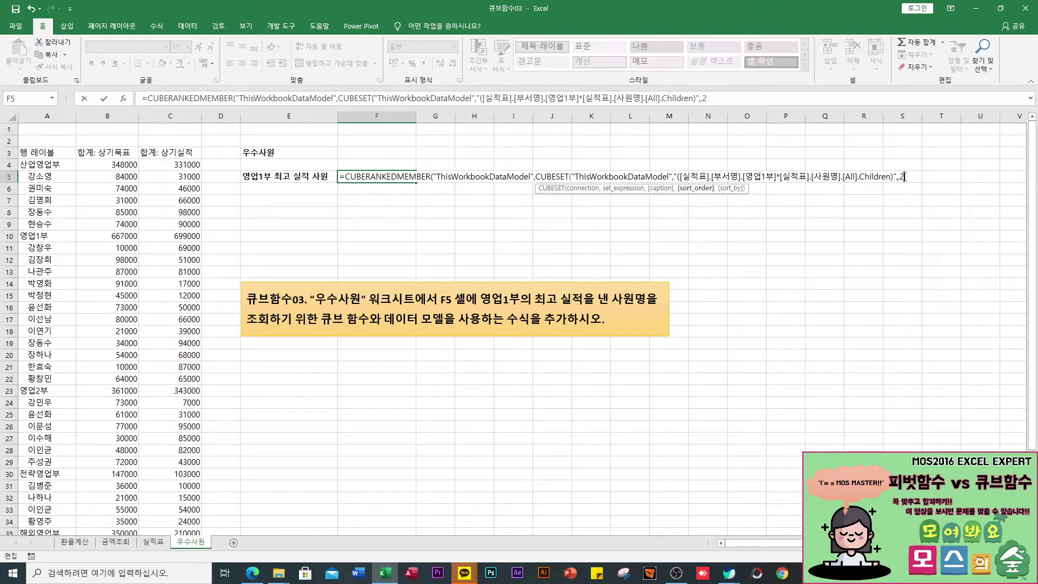
type(",\"")
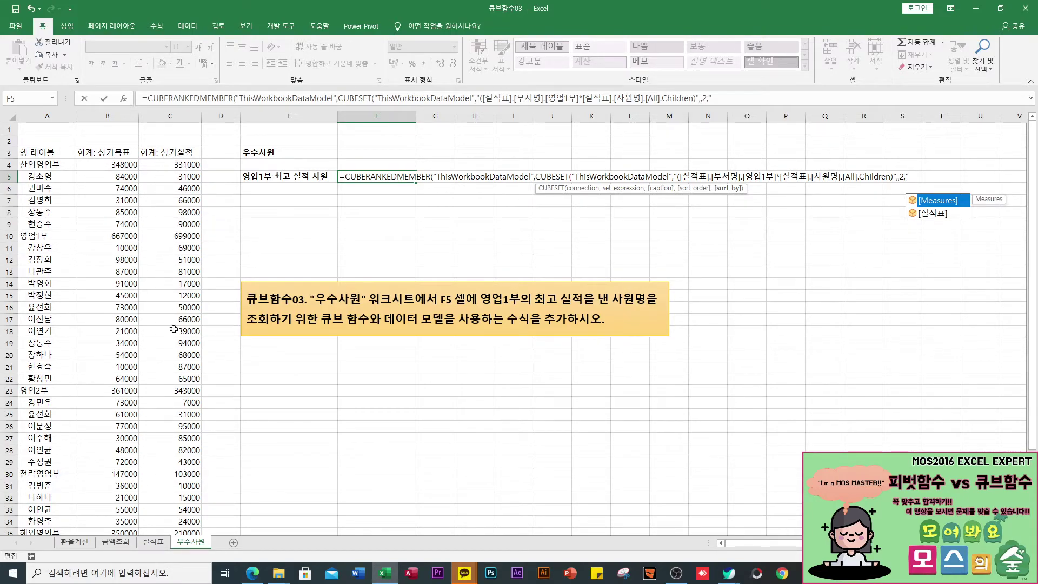
key("Tab")
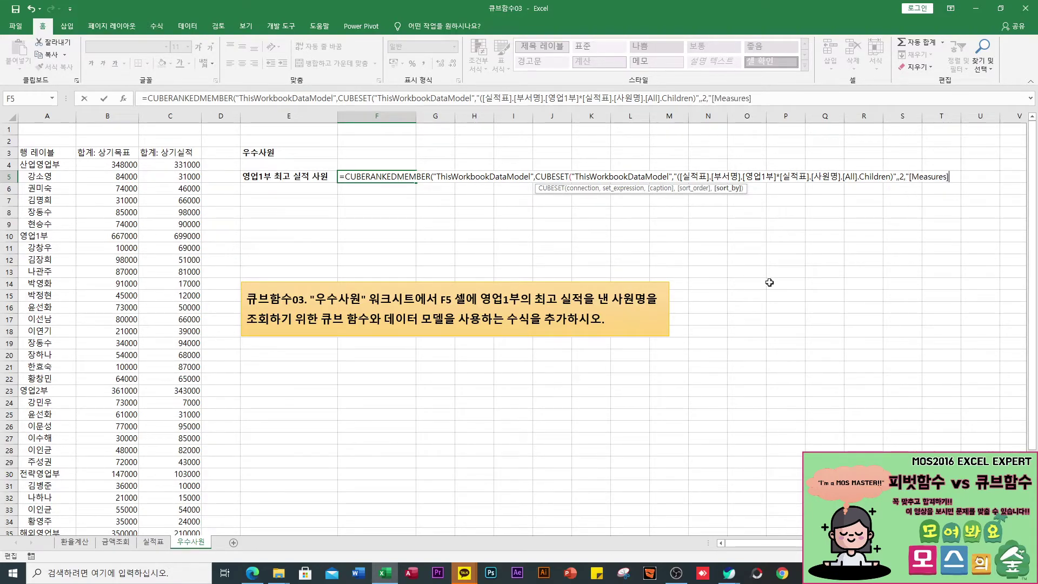
type(".[")
type("합계")
type(": 상")
type("기")
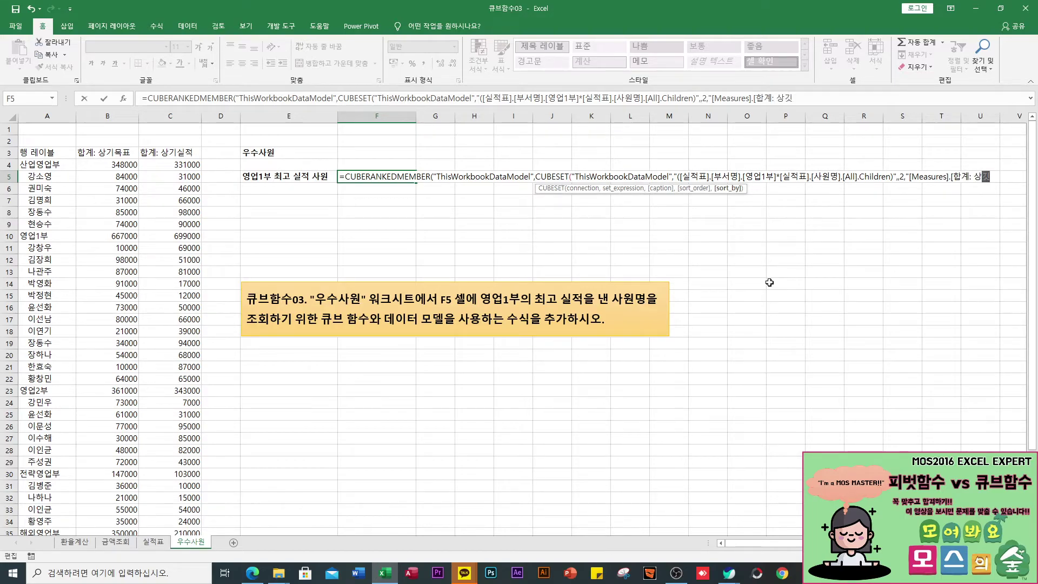
type("실적]\"),")
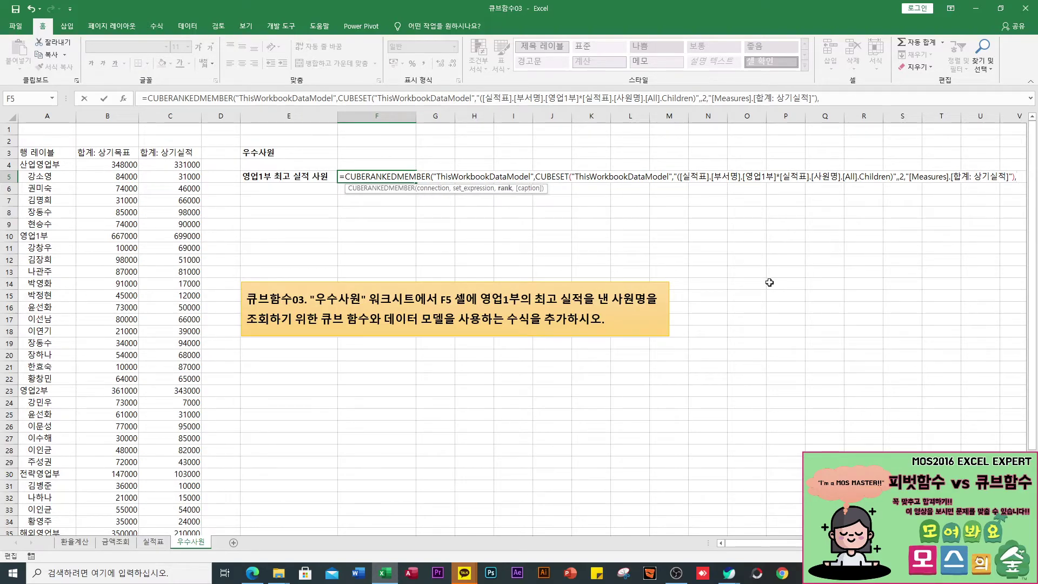
- Set the rank to 1, commit F5's CUBERANKEDMEMBER formula and reselect the cell
type("1)")
key("Return")
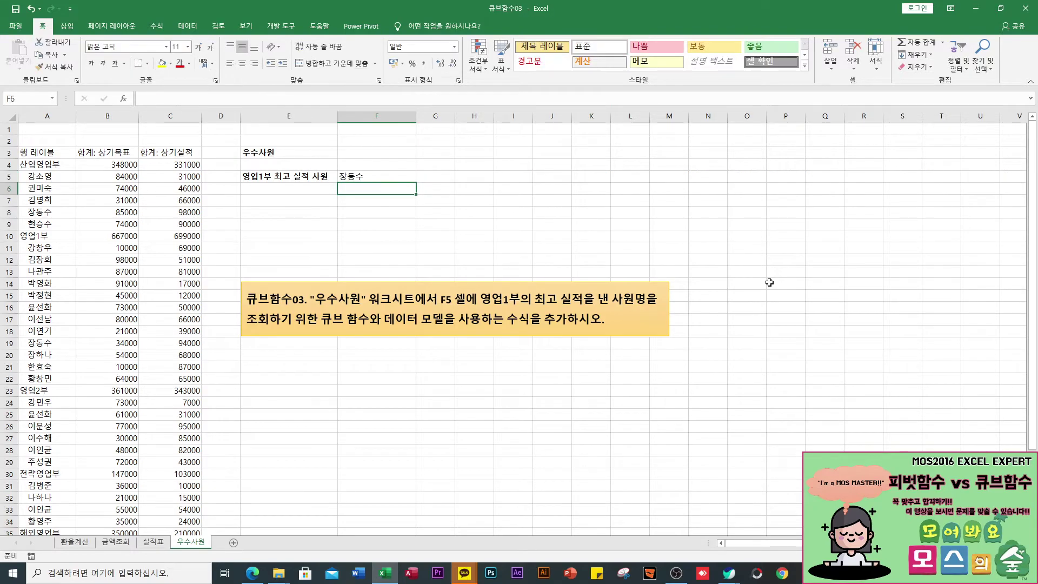
key("Up")
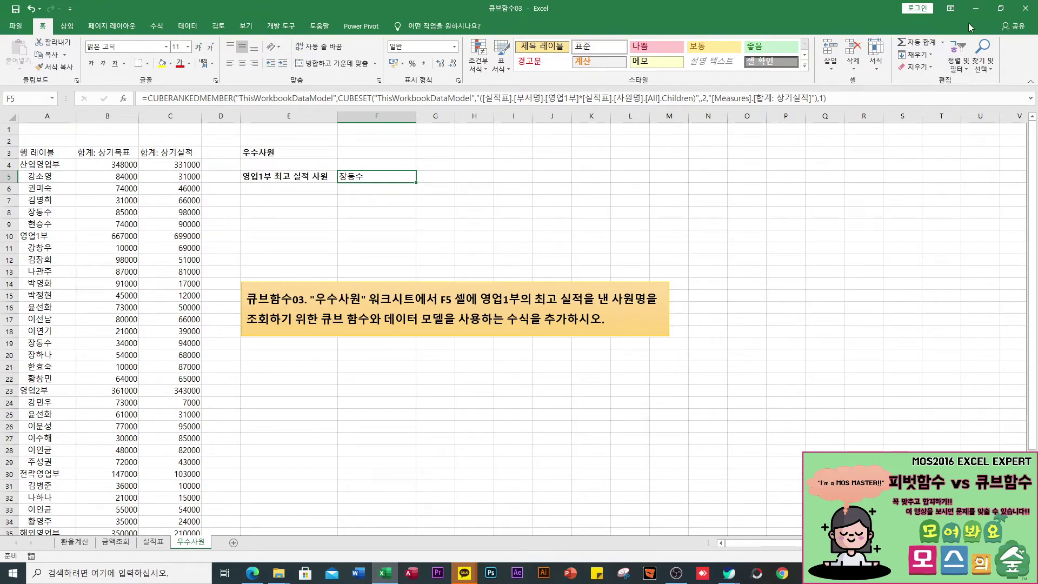
- Close the 큐브함수03 workbook and move on to the 큐브함수04 workbook
left_click(1025, 8)
left_click(517, 301)
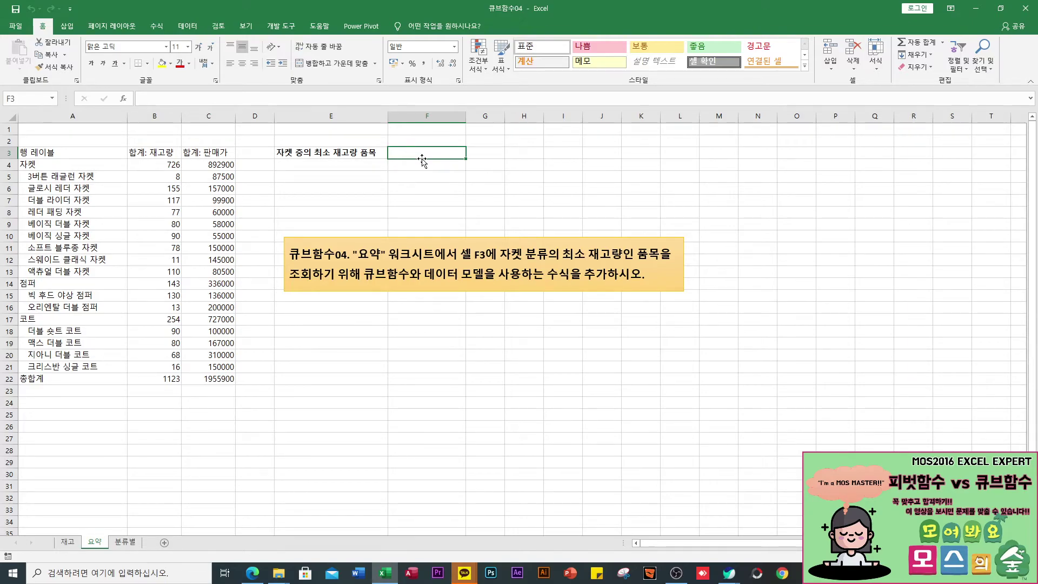
- Start a CUBERANKEDMEMBER formula in F3 of the 요약 sheet with "ThisWorkbookDataModel" as its connection
type("=cu")
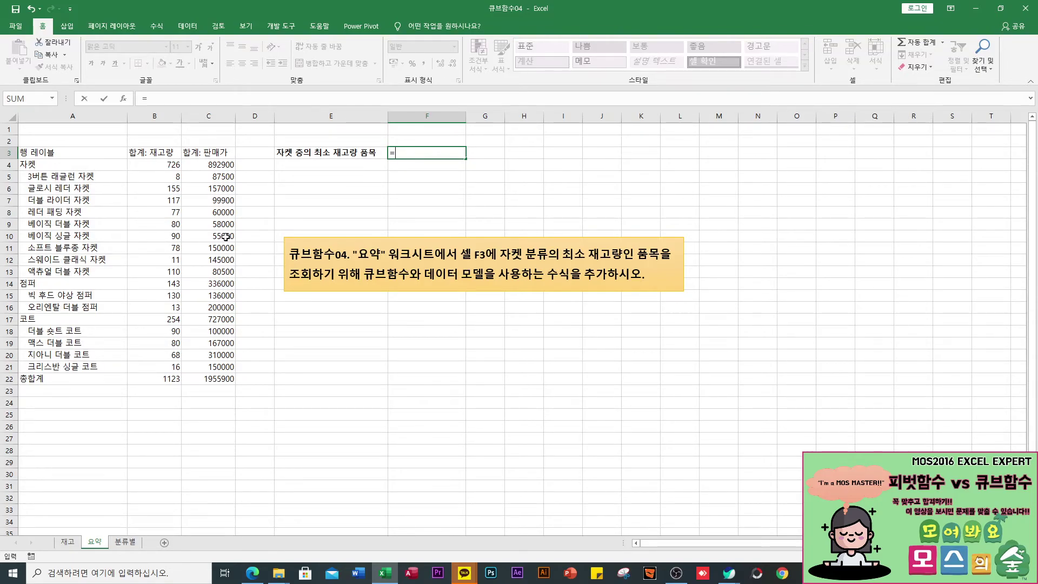
type("cu")
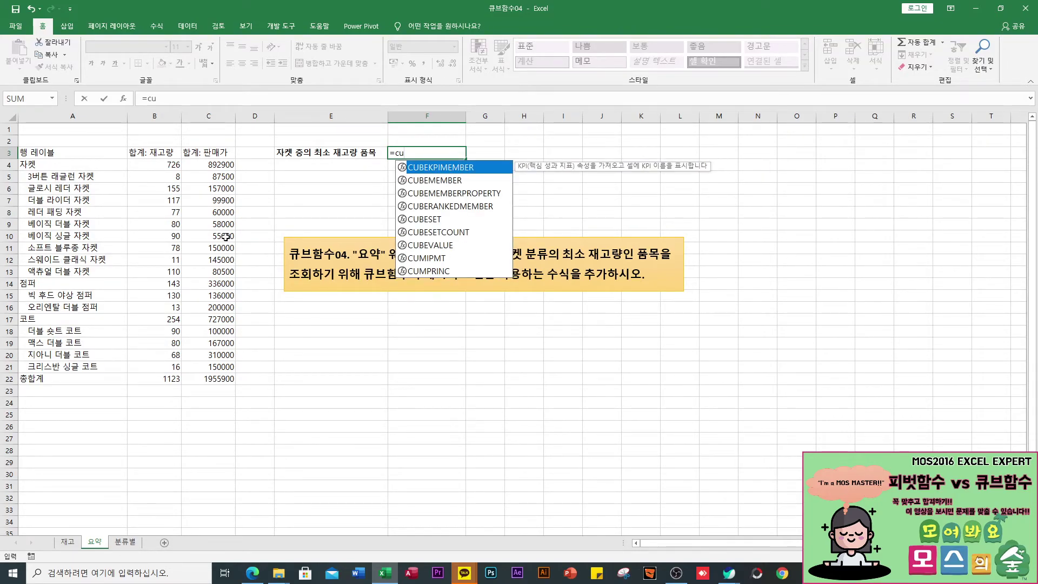
key("Down")
key("Down")
key("Down")
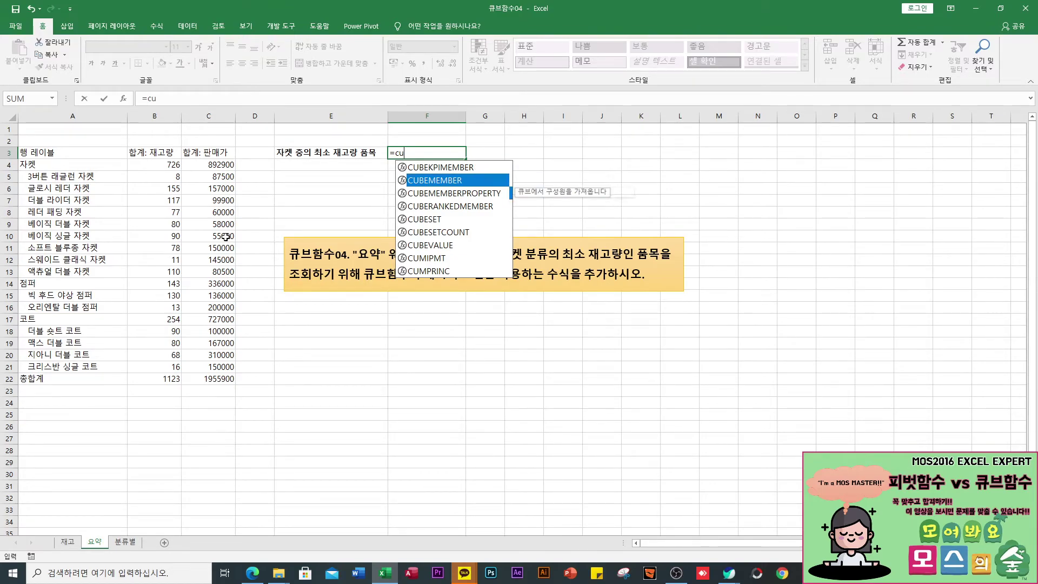
key("Tab")
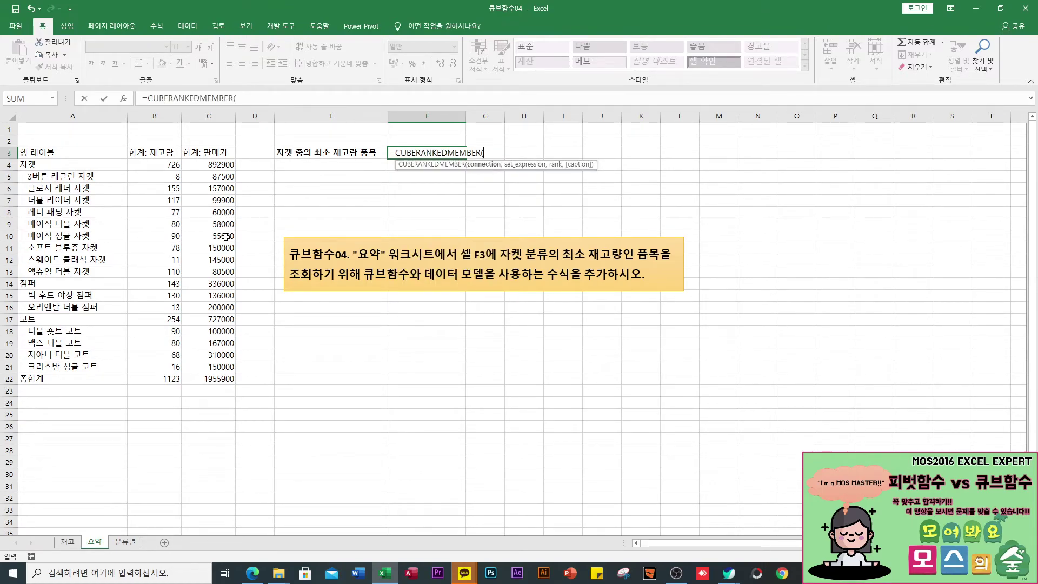
type("\"")
key("Tab")
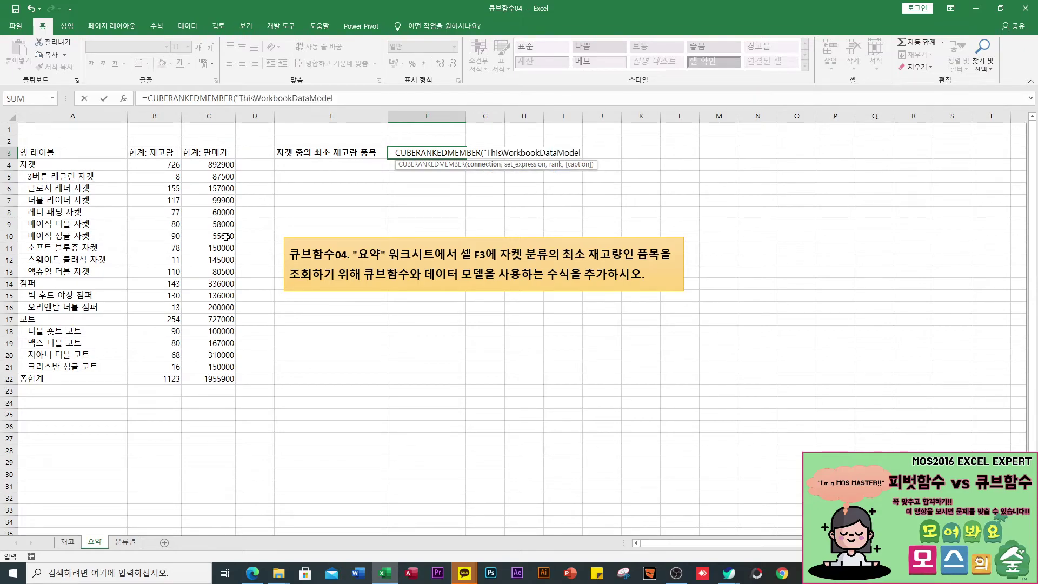
type("\",")
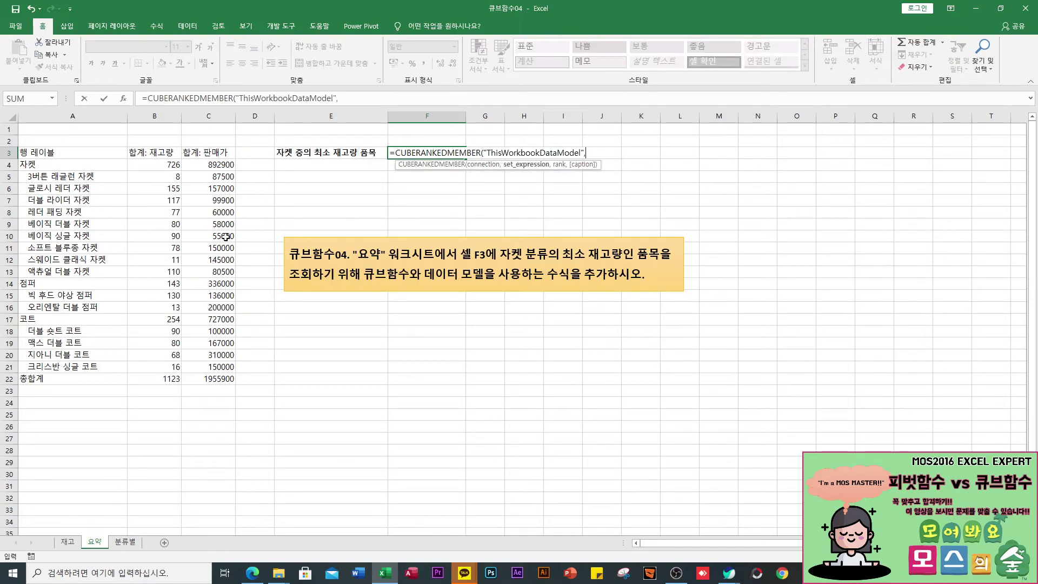
- Nest a CUBESET function as the set expression, with "ThisWorkbookDataModel" as its connection
type("cu")
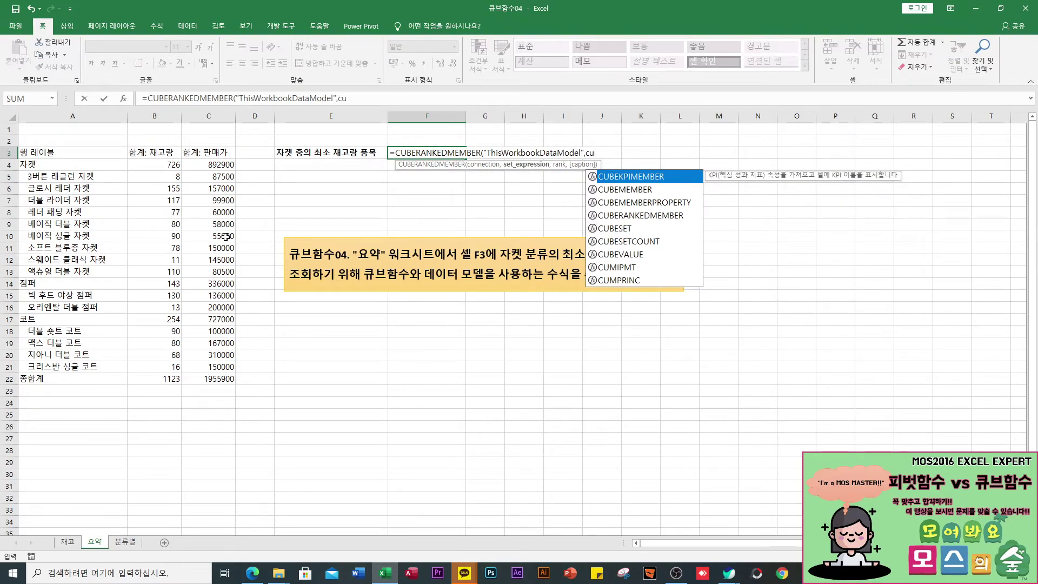
key("Down")
key("Down")
key("Down")
key("Down")
key("Tab")
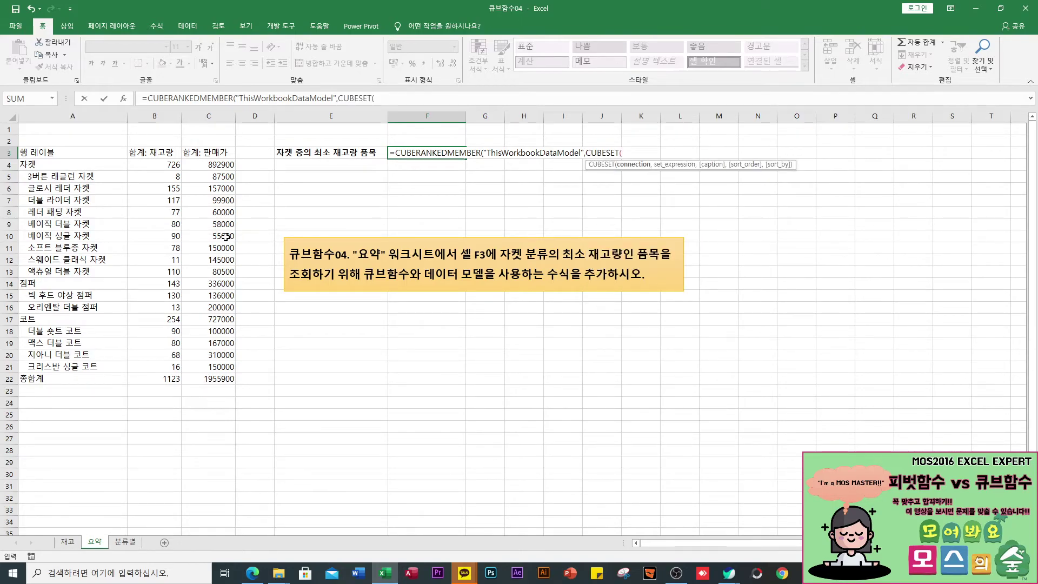
type("\"")
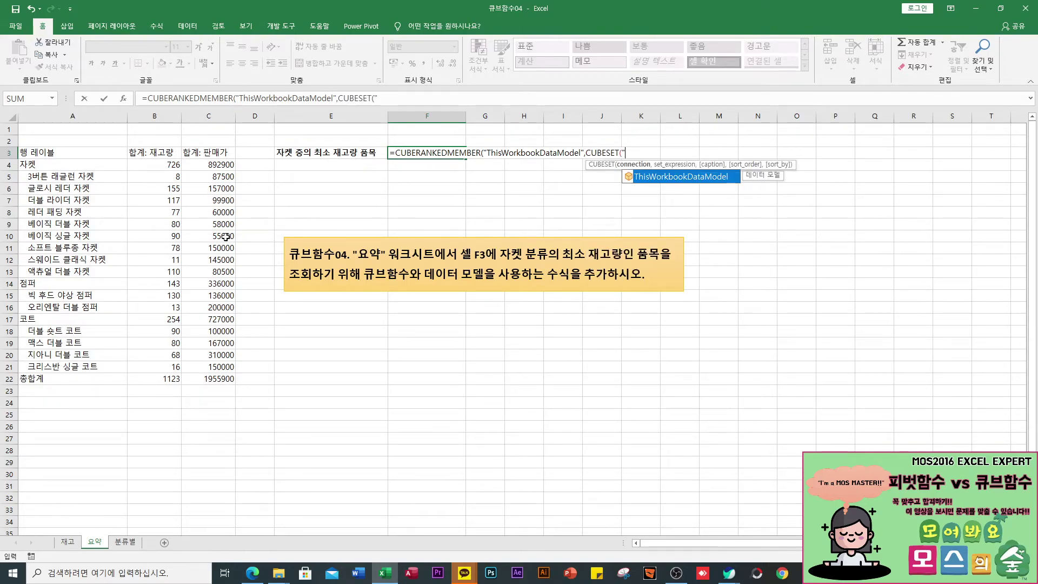
key("Tab")
type("\",")
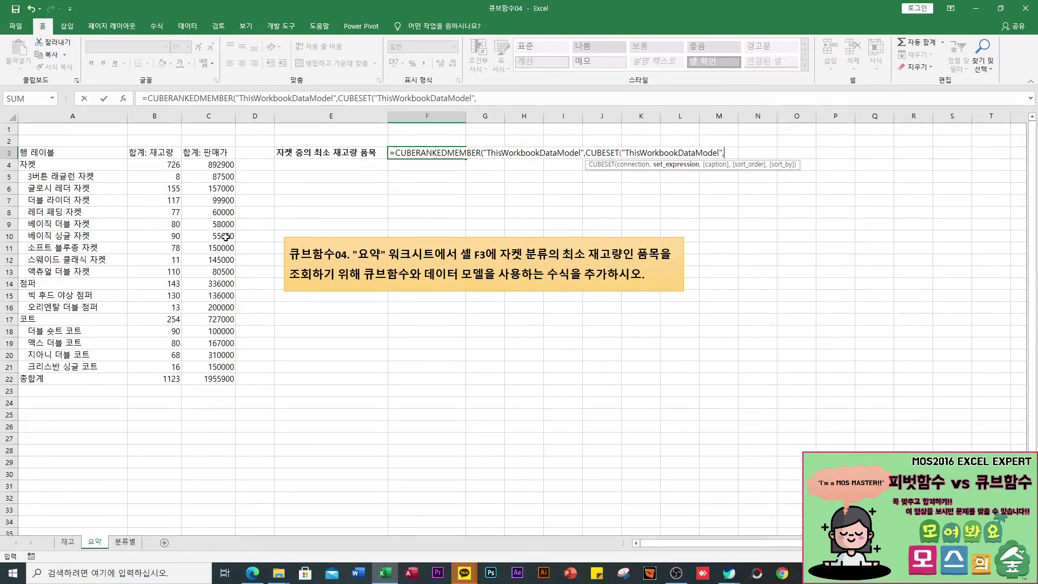
- Begin the CUBESET set expression with an opening parenthesis and the jacket category member [재고].[분류].[자켓]
type("\"(")
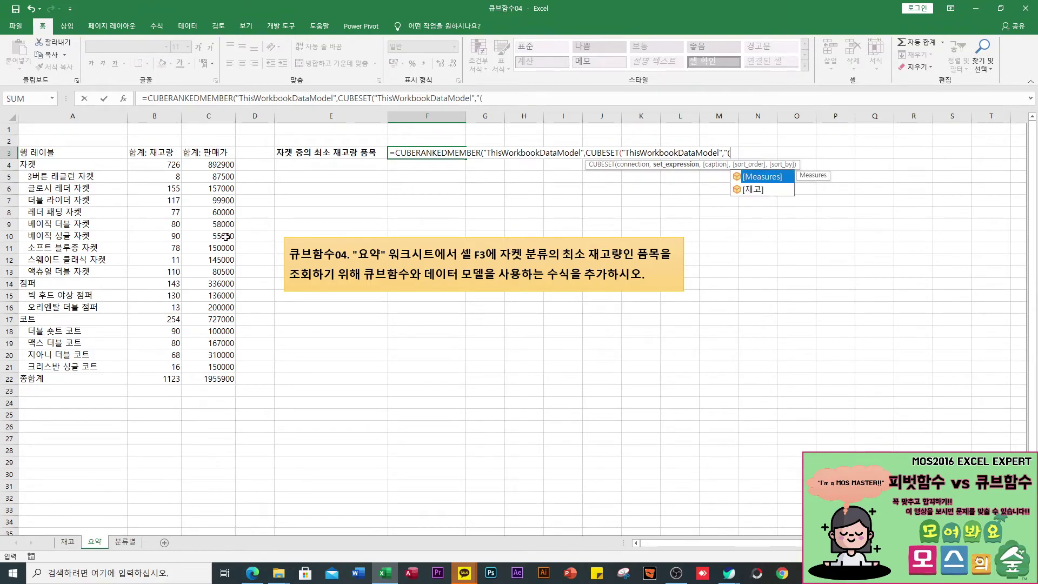
key("Down")
key("Tab")
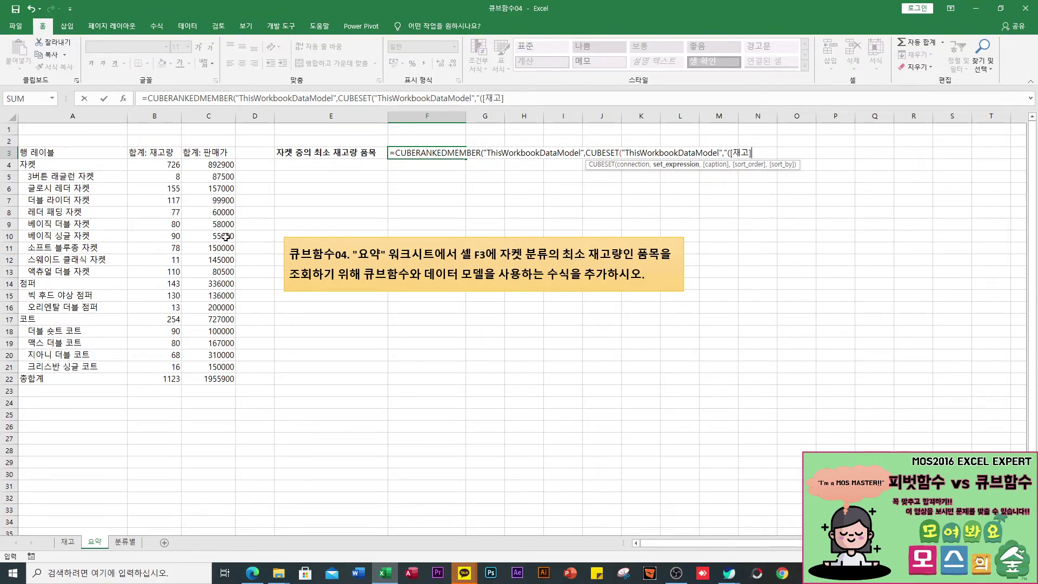
type(".")
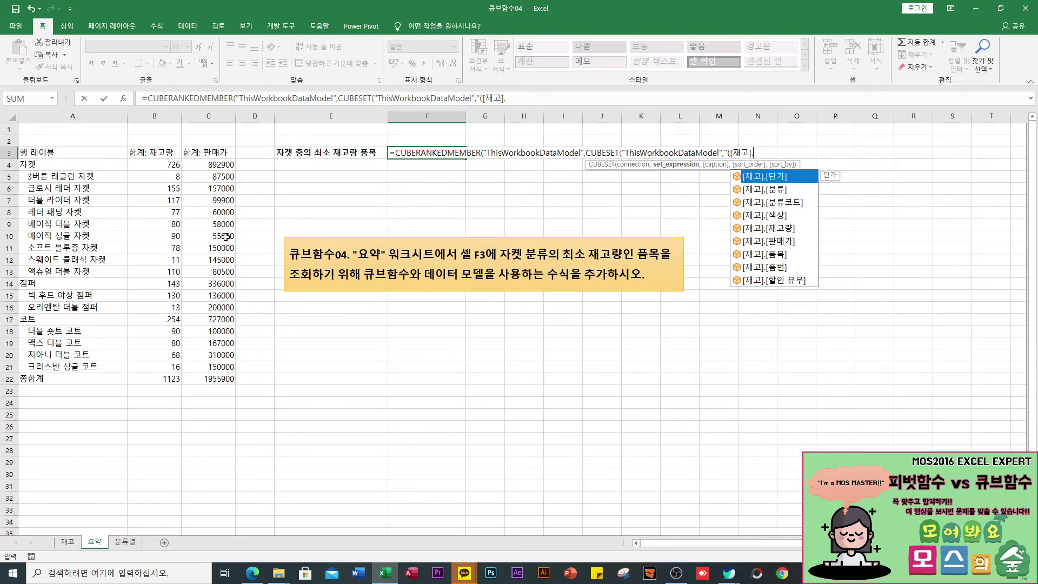
key("Down")
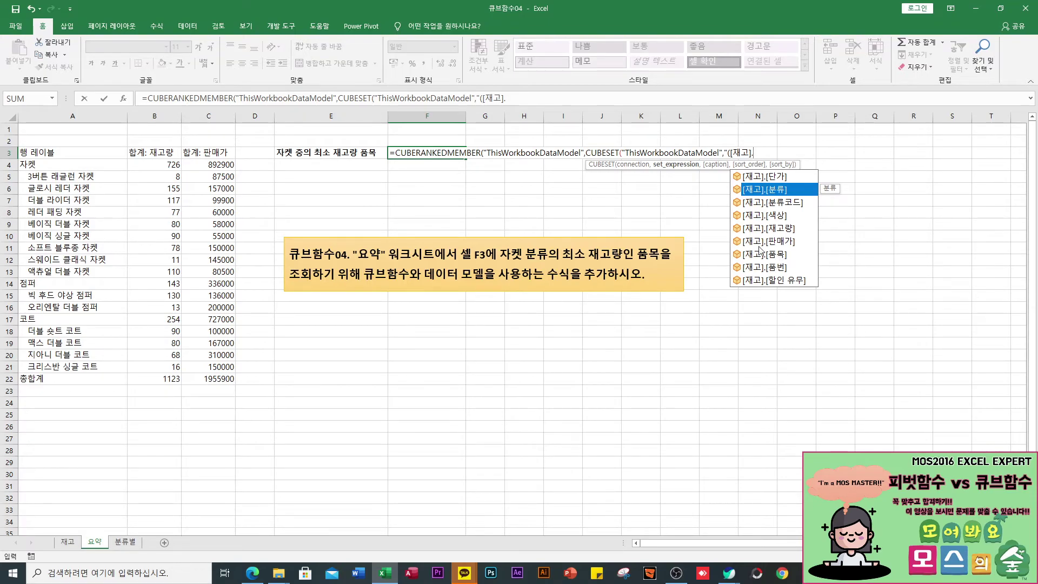
double_click(788, 189)
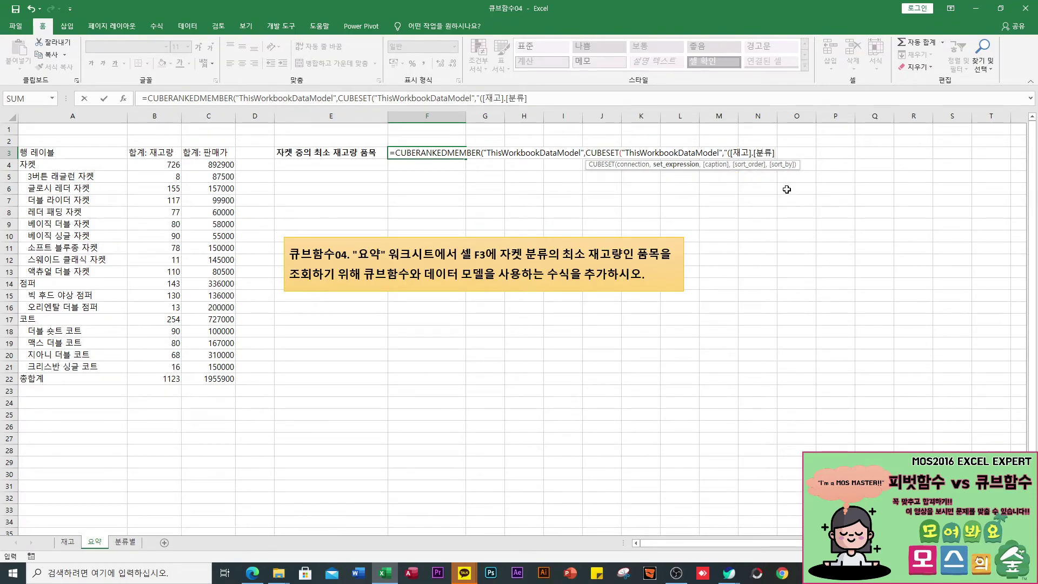
type(".[자")
type("켓]")
- Cross the jacket member with *[재고].[품목].[All].Children and close the set expression
type("*")
type("[재고]")
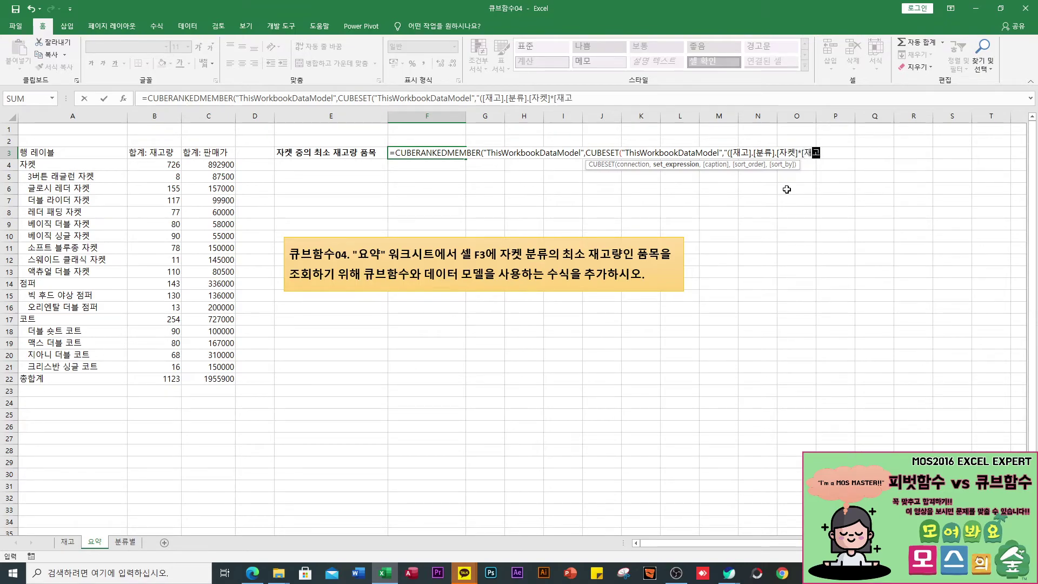
type(".[품목].[ㅁ")
key("BackSpace")
type("All].Chi")
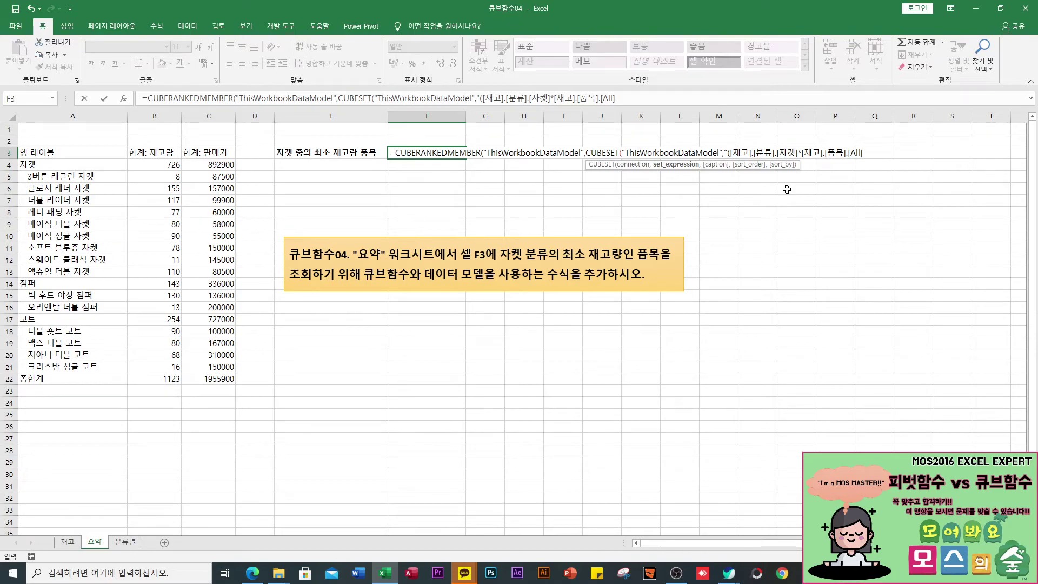
type("ldren)\",")
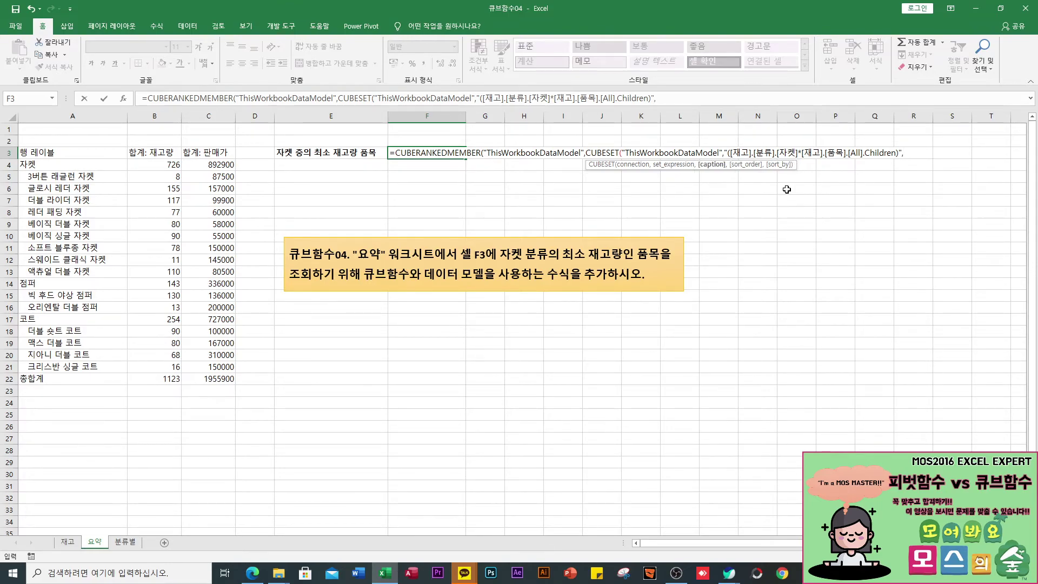
- Skip the CUBESET caption, set sort order 1 and sort by "[Measures].[합계: 재고량]", closing the function
type(",2,\"")
key("Tab")
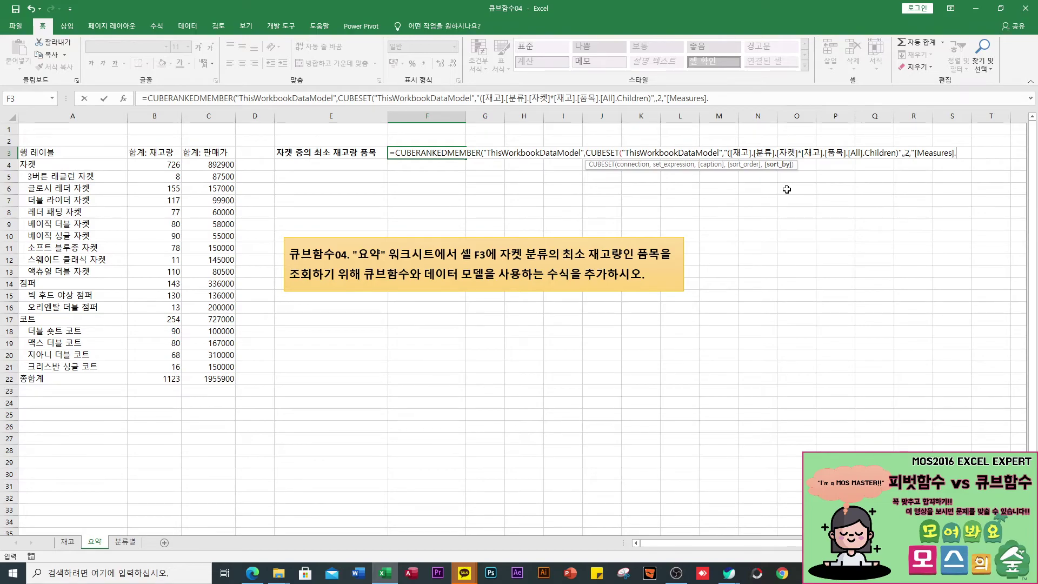
left_click(909, 153)
key("BackSpace")
type("1")
left_click(960, 155)
type("[합계: 재고량]\"")
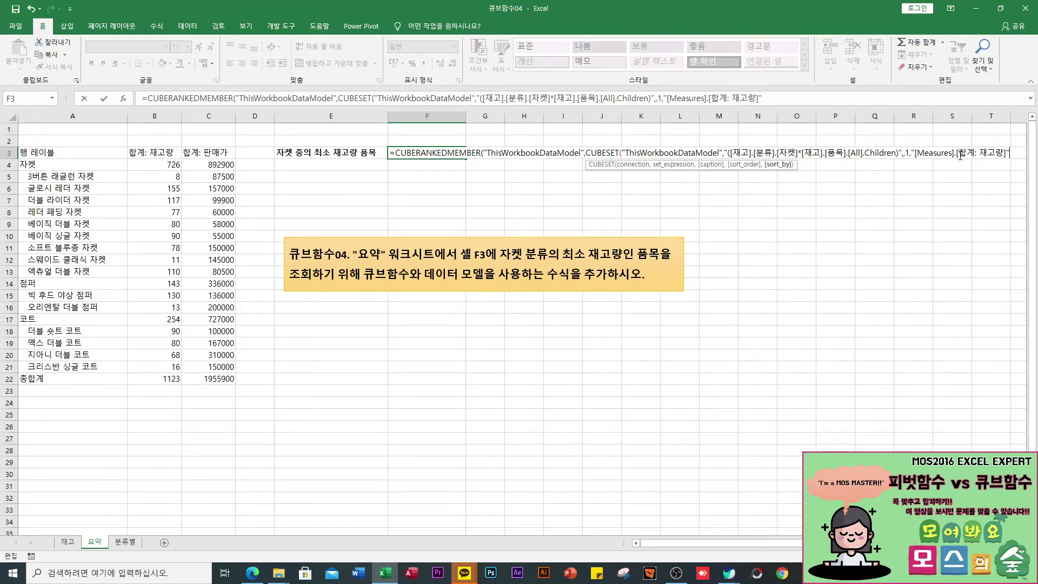
type(")")
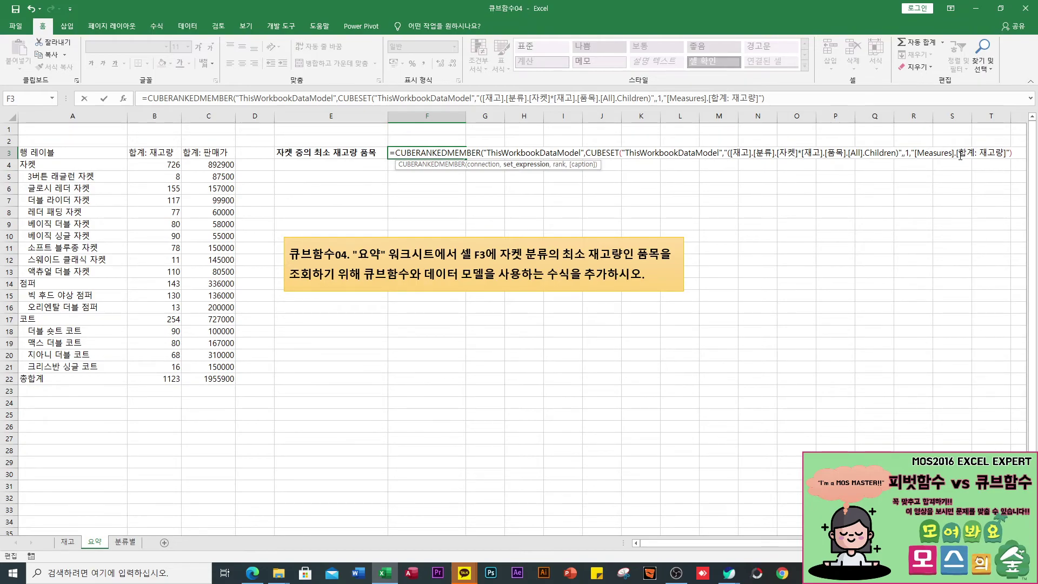
- Set the rank to 1, commit F3's CUBERANKEDMEMBER formula and reselect the cell
type(",1)")
key("Return")
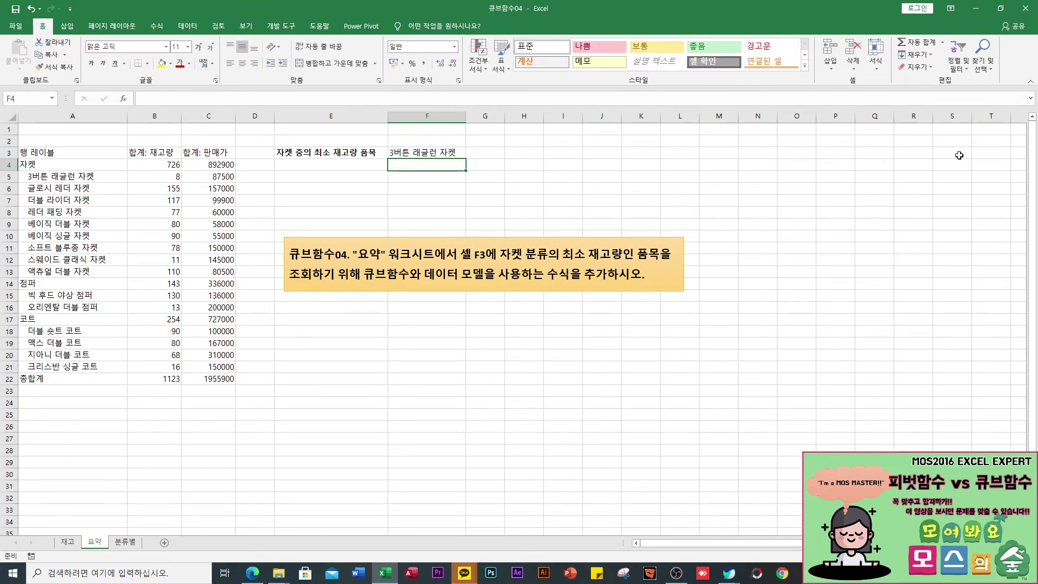
left_click(448, 153)
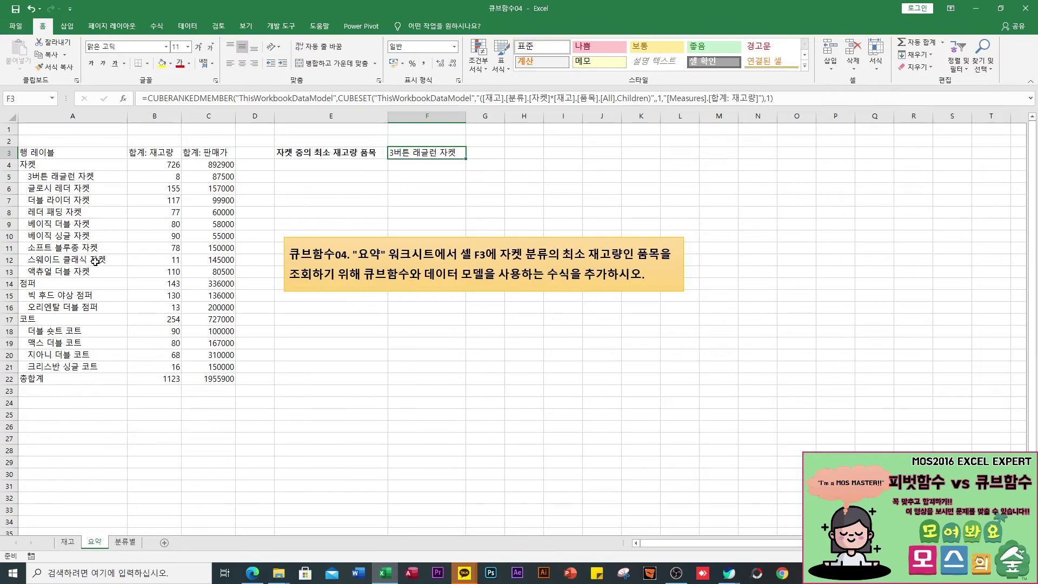
- Compare F3's result with the item in A5 and its stock quantity in B5
left_click(43, 179)
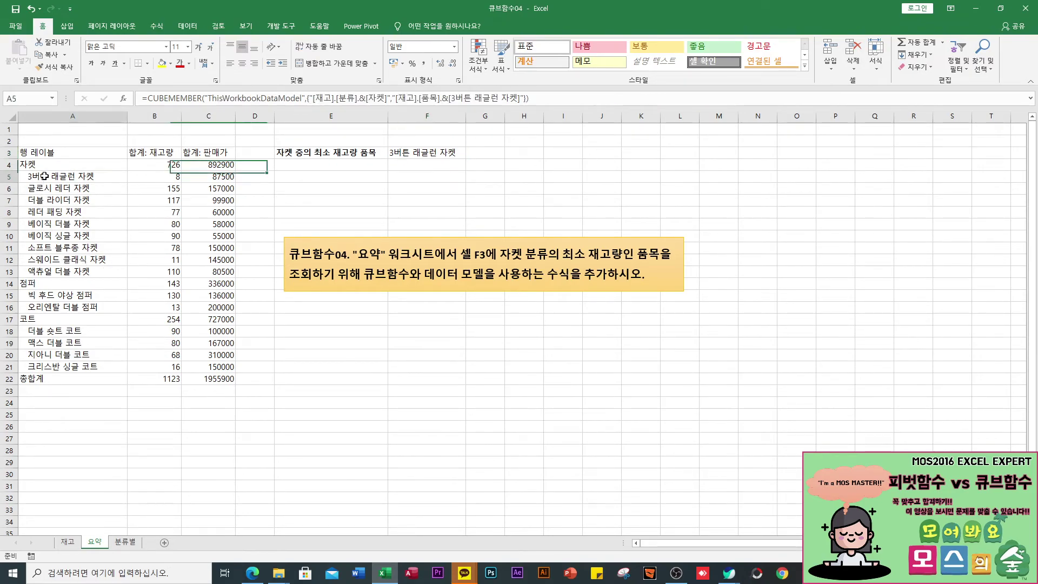
left_click(171, 177)
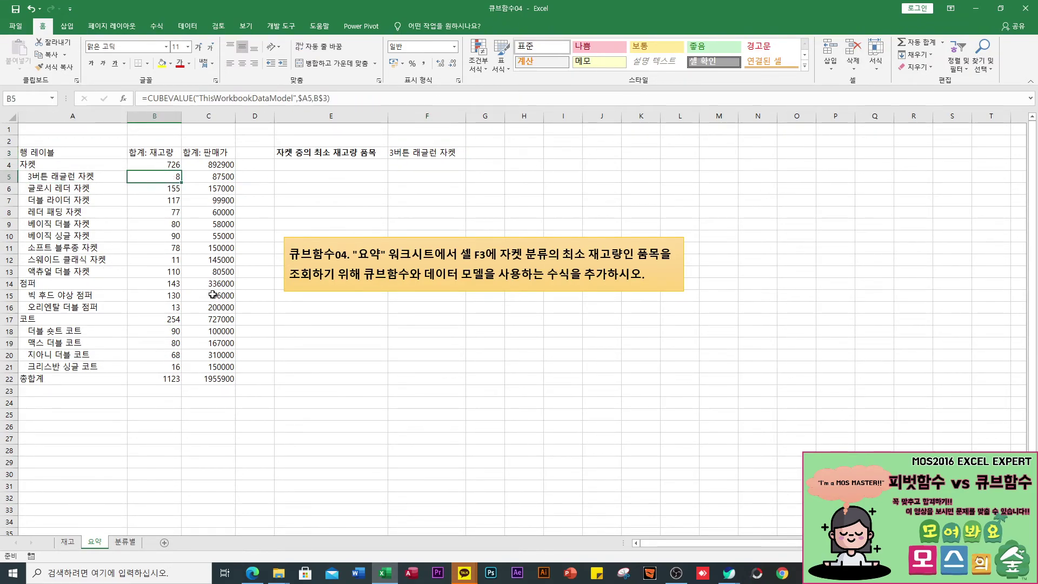
left_click(430, 153)
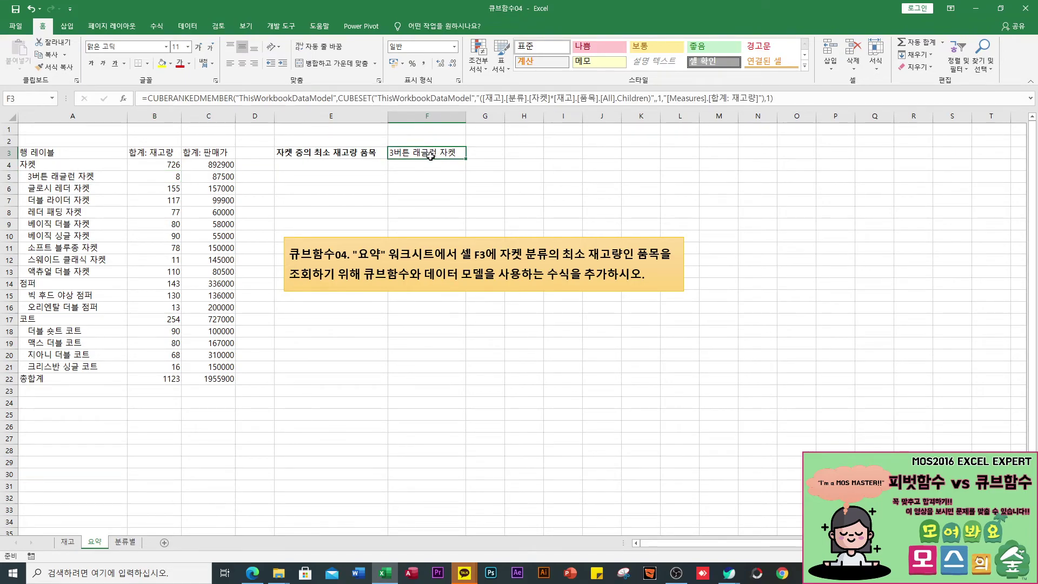
- Move F3's formula to cell N26 and copy its complete formula text, leaving the cell unedited
left_click_drag(437, 162, 757, 427)
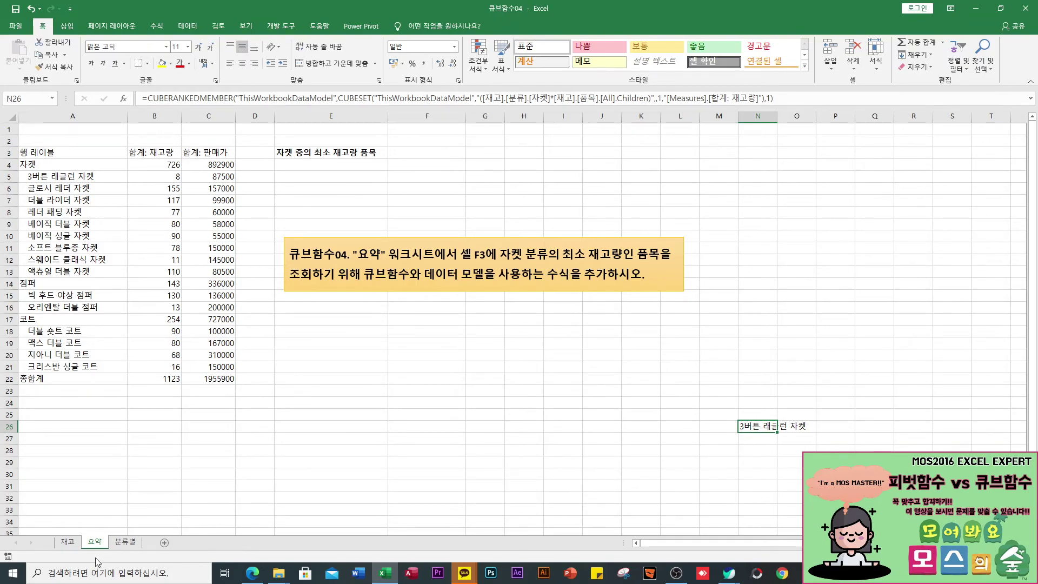
left_click_drag(145, 99, 774, 98)
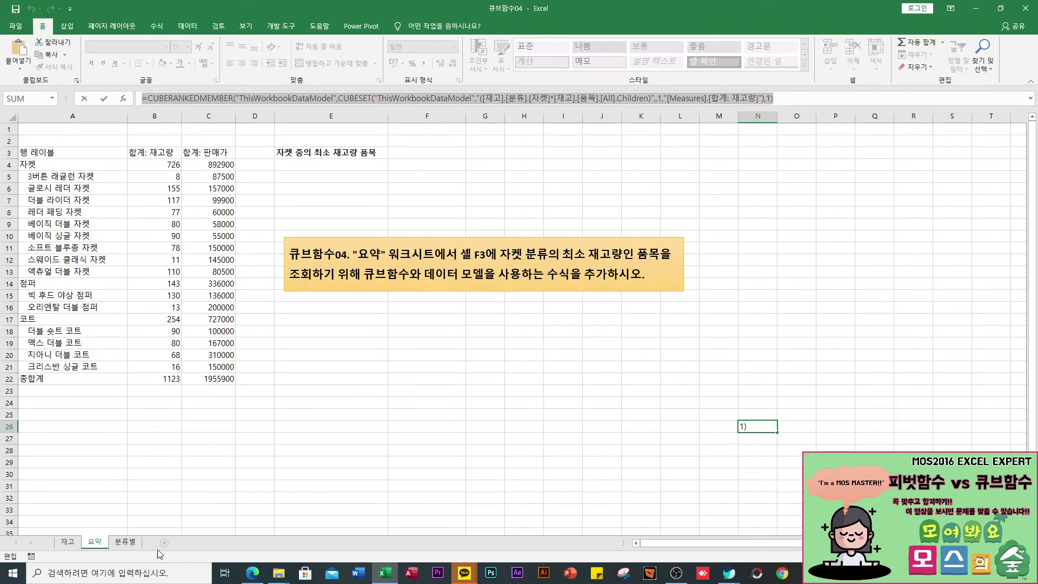
left_click(211, 475)
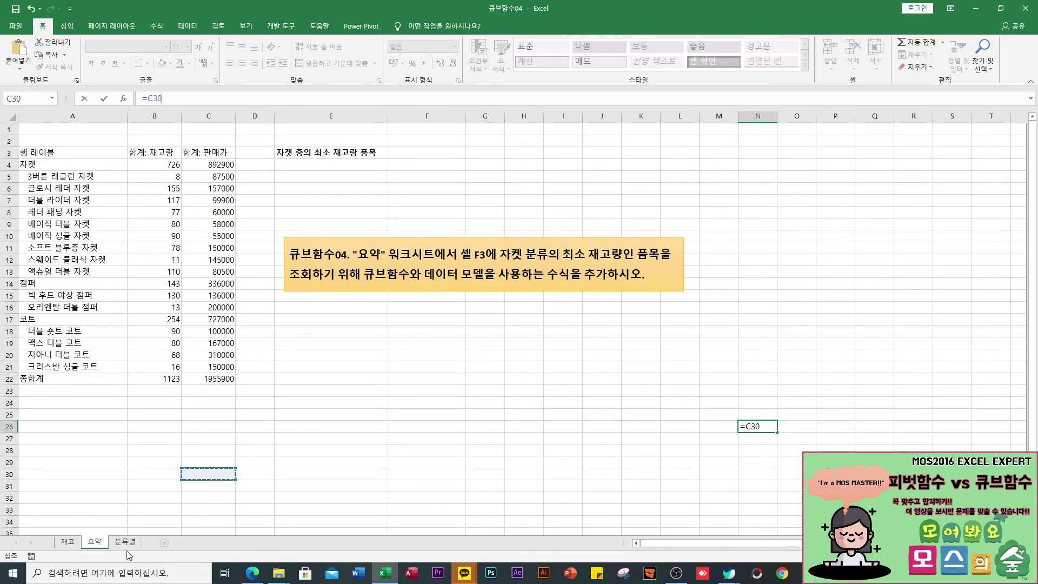
key("Escape")
- Add a new worksheet and paste the copied CUBERANKEDMEMBER formula into D4, keeping only one leading equals sign
left_click(164, 543)
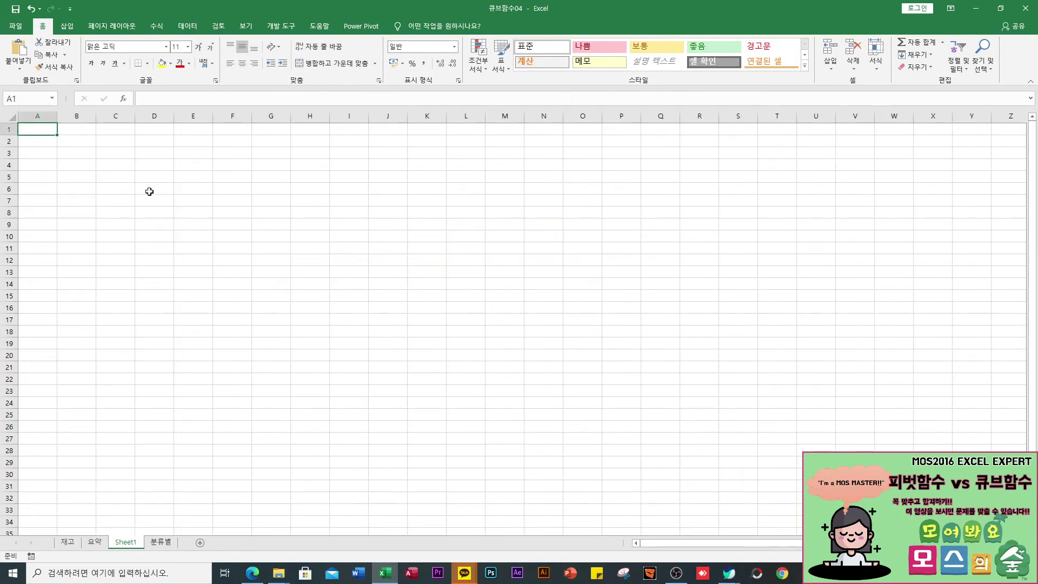
left_click(168, 162)
type("=")
key("ctrl+v")
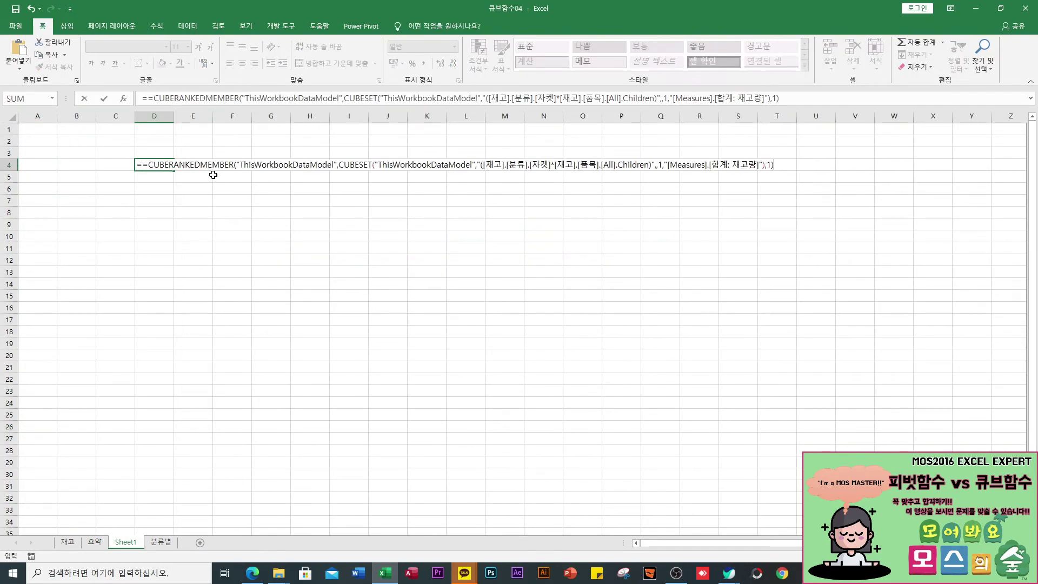
key("Return")
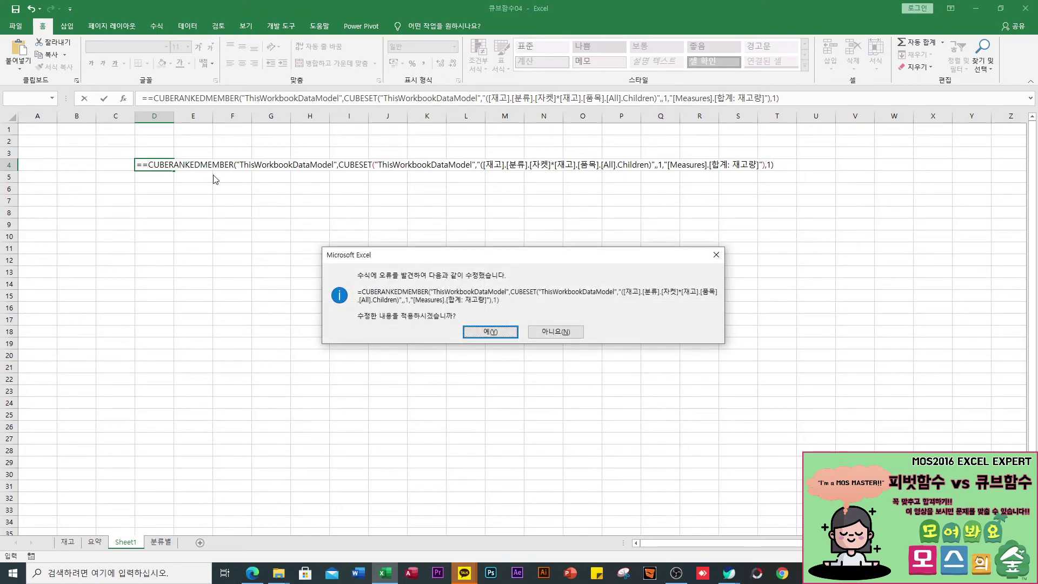
key("Return")
key("Home")
key("Delete")
key("Return")
key("Up")
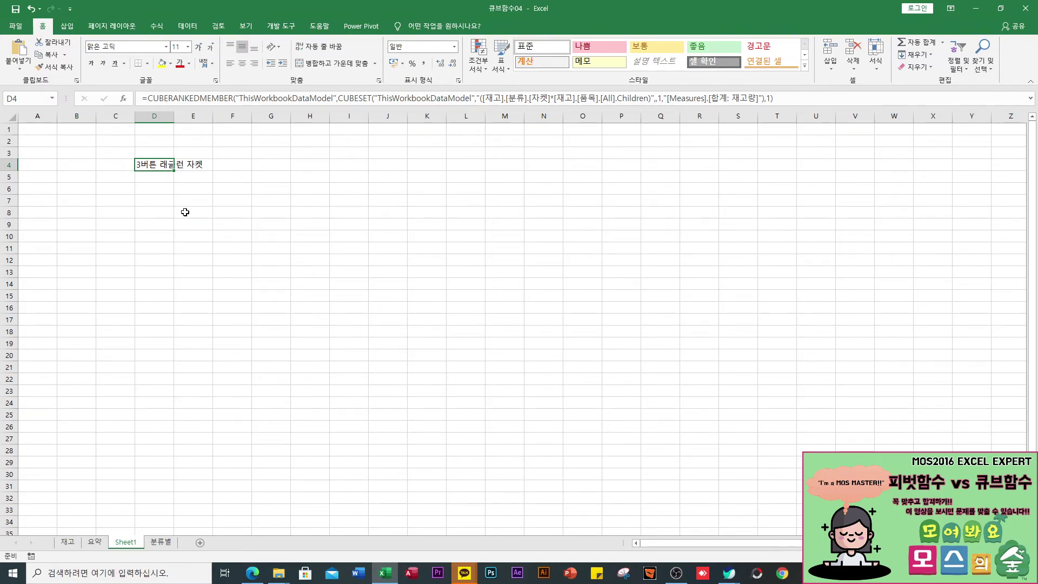
- Look at the 재고 and 분류별 sheets and return to the 요약 sheet
left_click(69, 542)
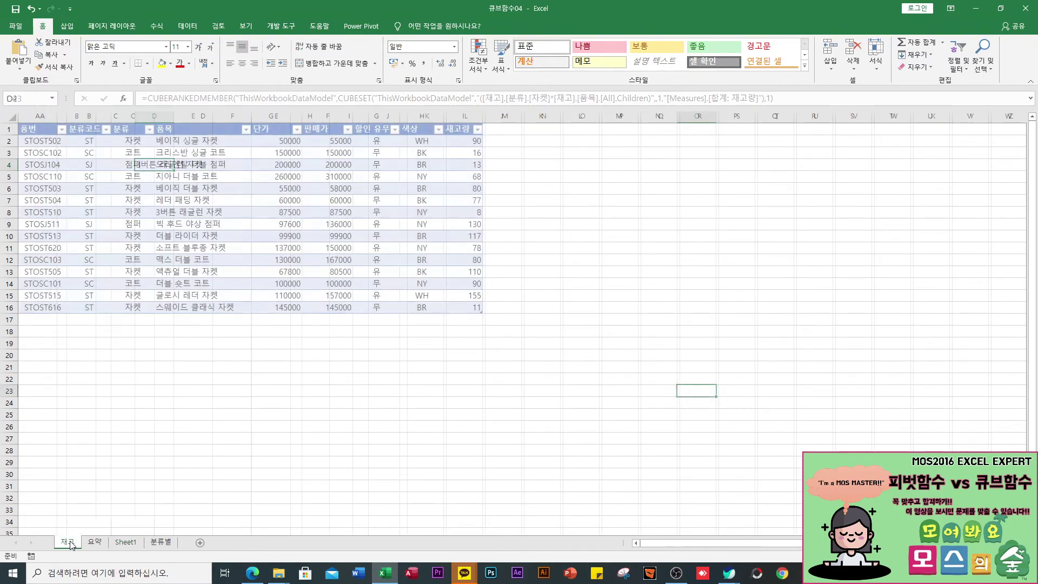
left_click(160, 542)
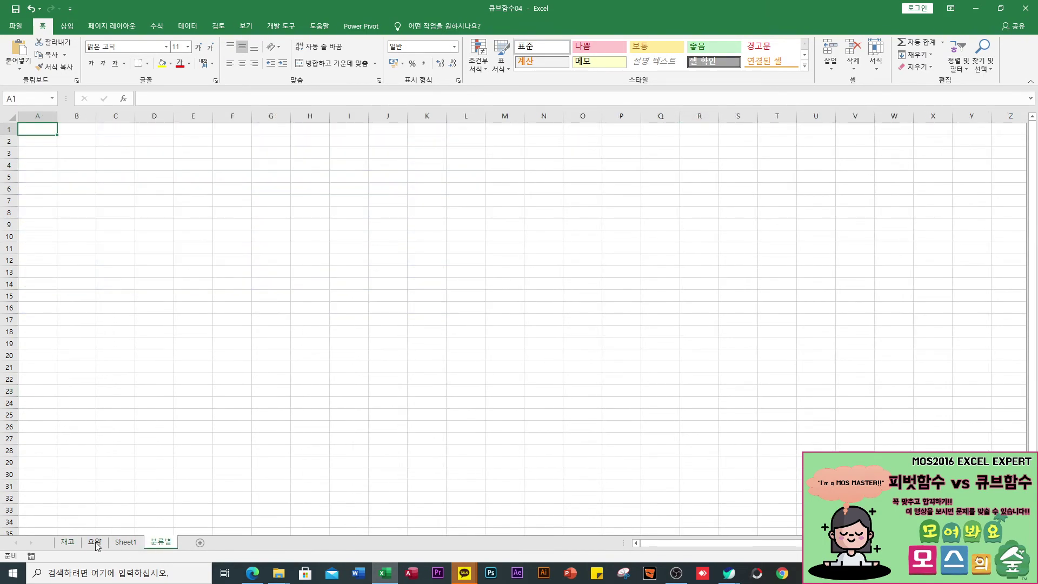
left_click(95, 542)
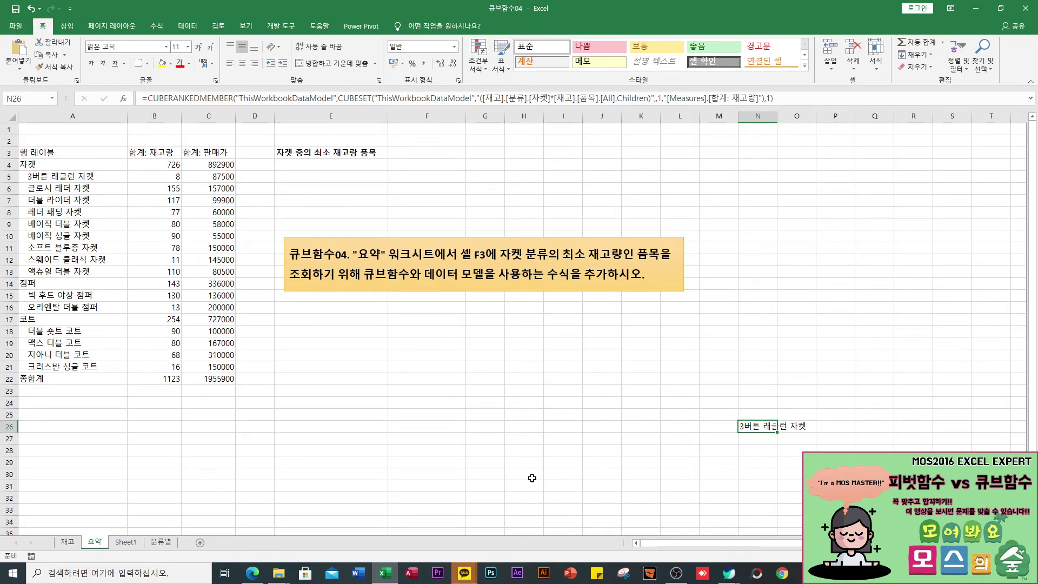
left_click(366, 28)
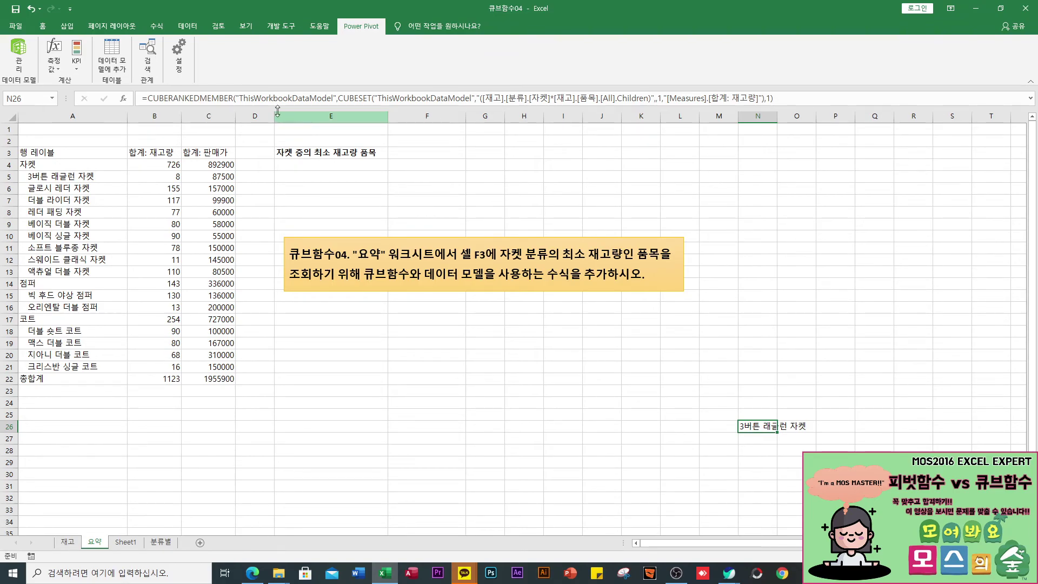
left_click(332, 341)
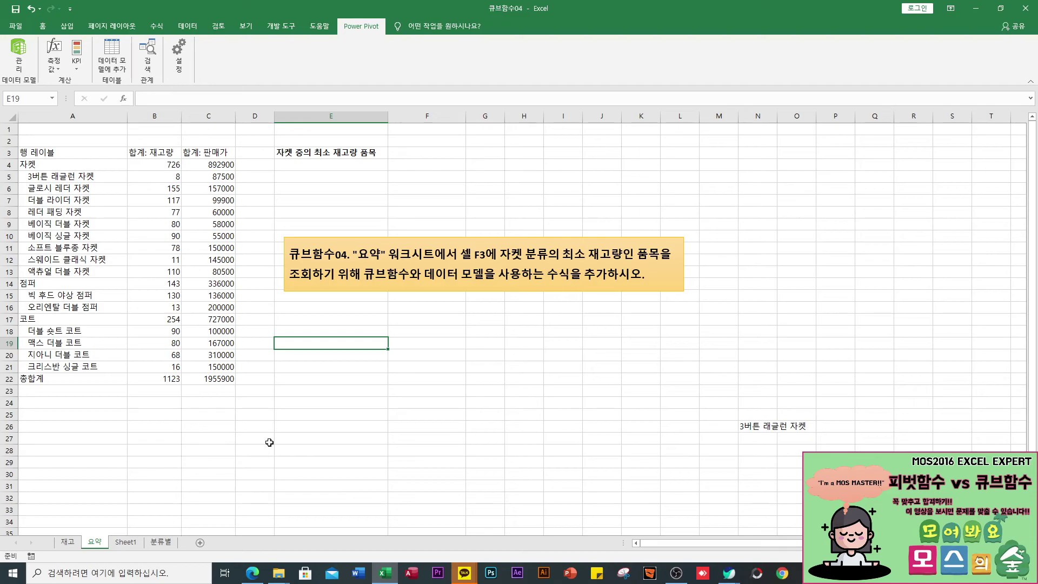
left_click(231, 411)
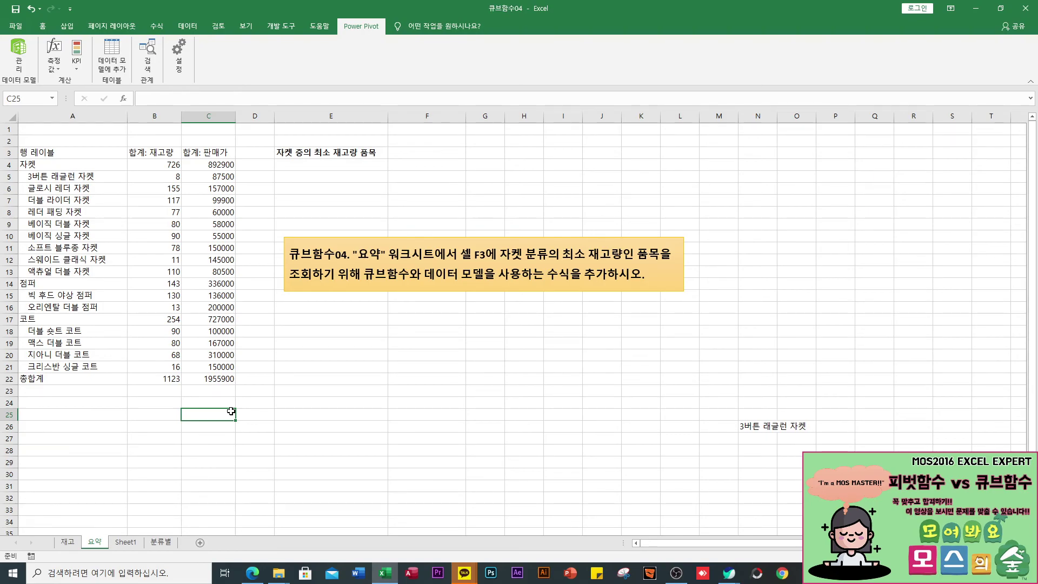
- Examine the item part of the CUBESET set expression, [재고].[품목].[All].Children, in N26's formula
left_click(757, 427)
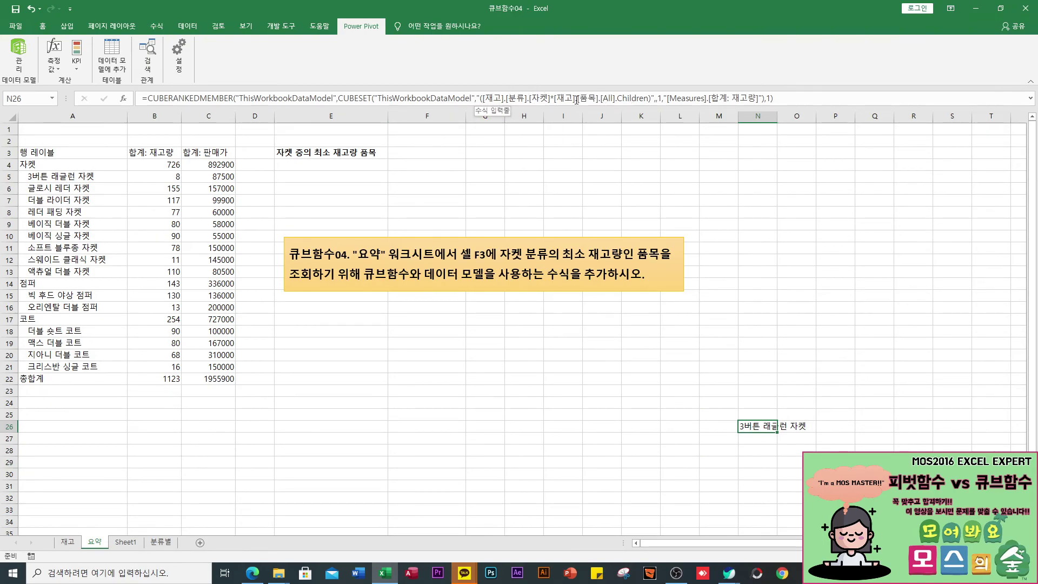
left_click_drag(595, 98, 651, 98)
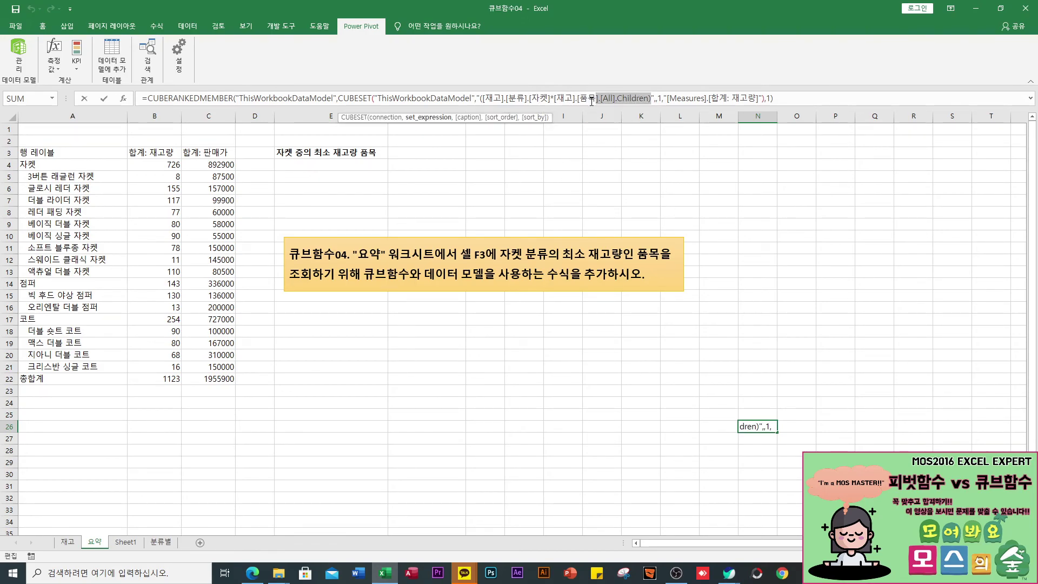
left_click(536, 96)
left_click_drag(535, 96, 657, 99)
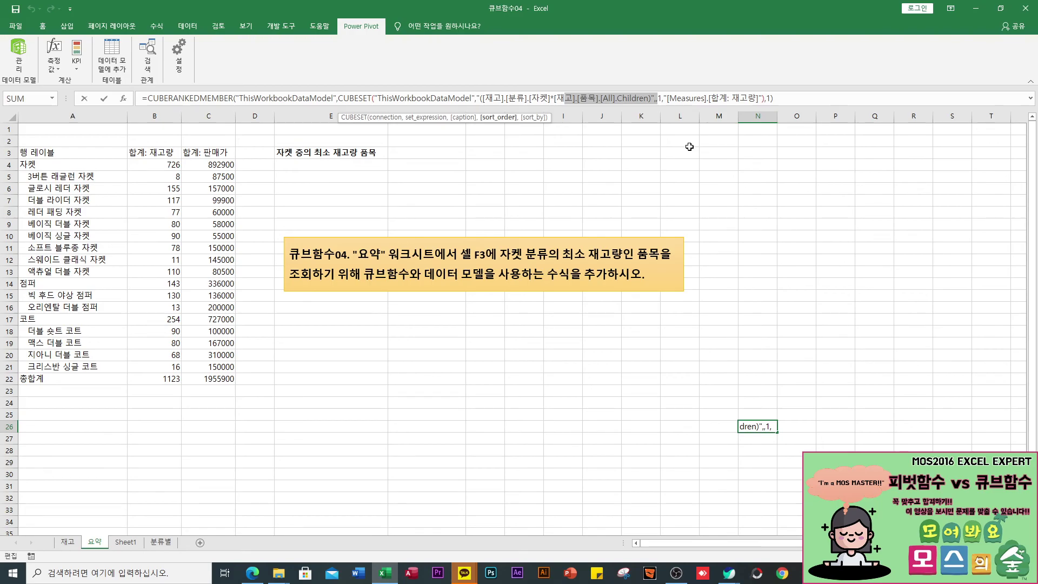